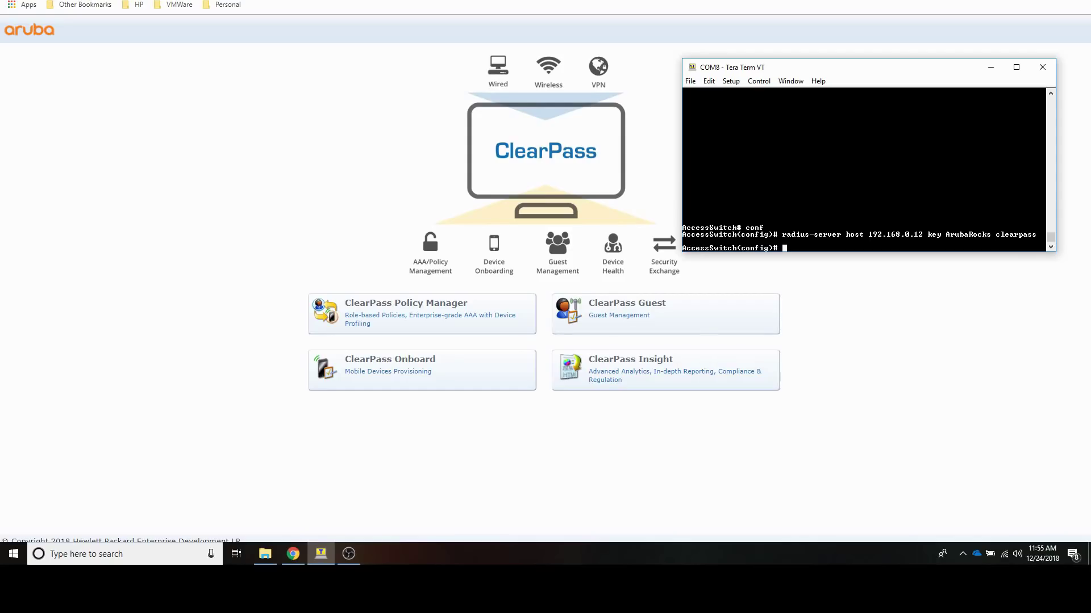
# Step: Allow dynamic authorization from RADIUS server 192.168.0.12 with a time window of 0
pyautogui.write('radi')
pyautogui.press('Tab')
pyautogui.write('host 192.168.0.12 dy')
pyautogui.press('Tab')
pyautogui.press('Return')
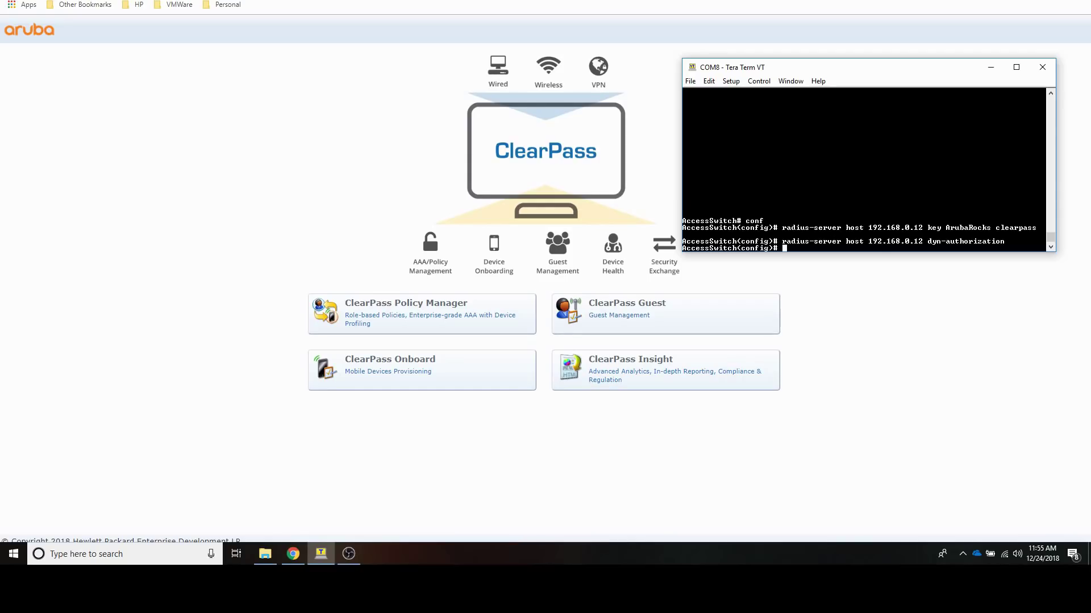
pyautogui.write('radius-server host 192.168.0.12 time-window ')
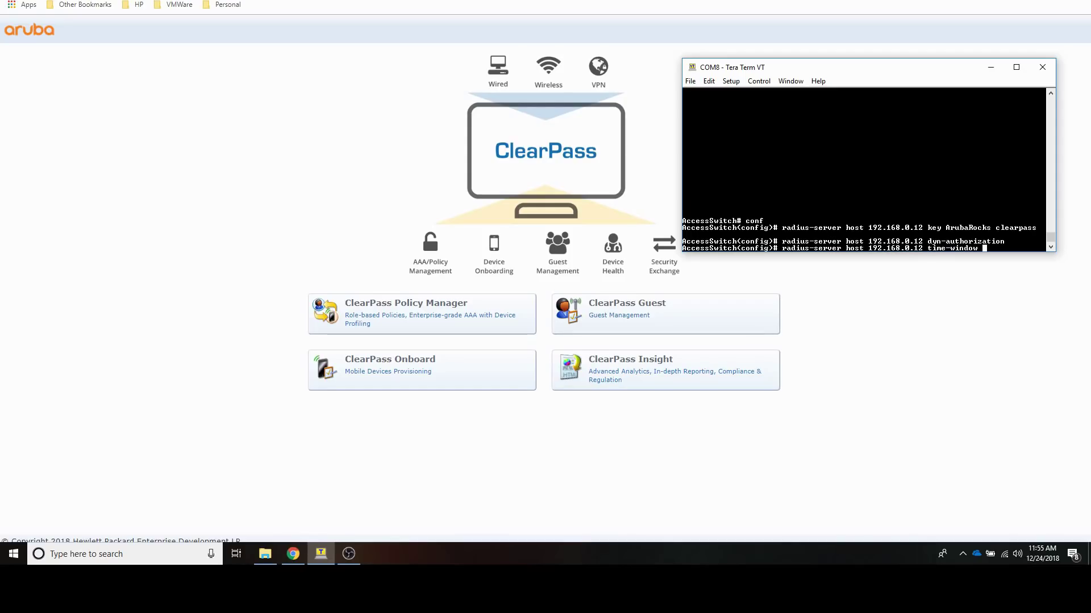
pyautogui.write('0')
pyautogui.press('Return')
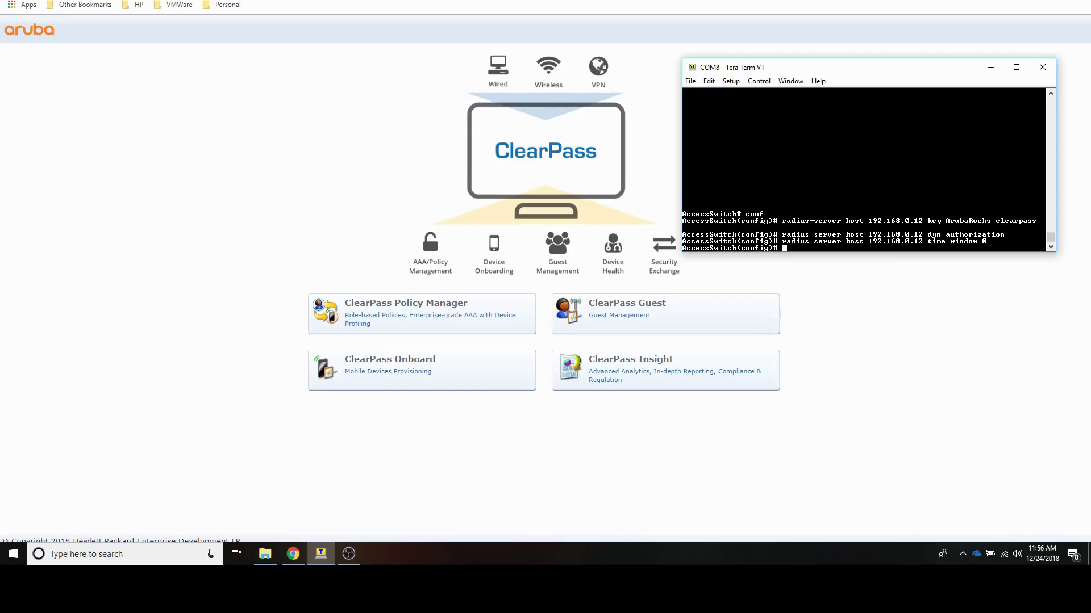
# Step: Send periodic RADIUS accounting updates every 3 minutes
pyautogui.write('aaa ser')
pyautogui.press('Tab')
pyautogui.write('update per 3')
pyautogui.press('BackSpace')
pyautogui.press('BackSpace')
pyautogui.press('Tab')
pyautogui.write('3')
pyautogui.press('Return')
# Step: Enable start-stop network accounting via RADIUS
pyautogui.write('aaa aco')
pyautogui.press('BackSpace')
pyautogui.write('c')
pyautogui.press('Tab')
pyautogui.write('network start-stop radius')
pyautogui.press('Return')
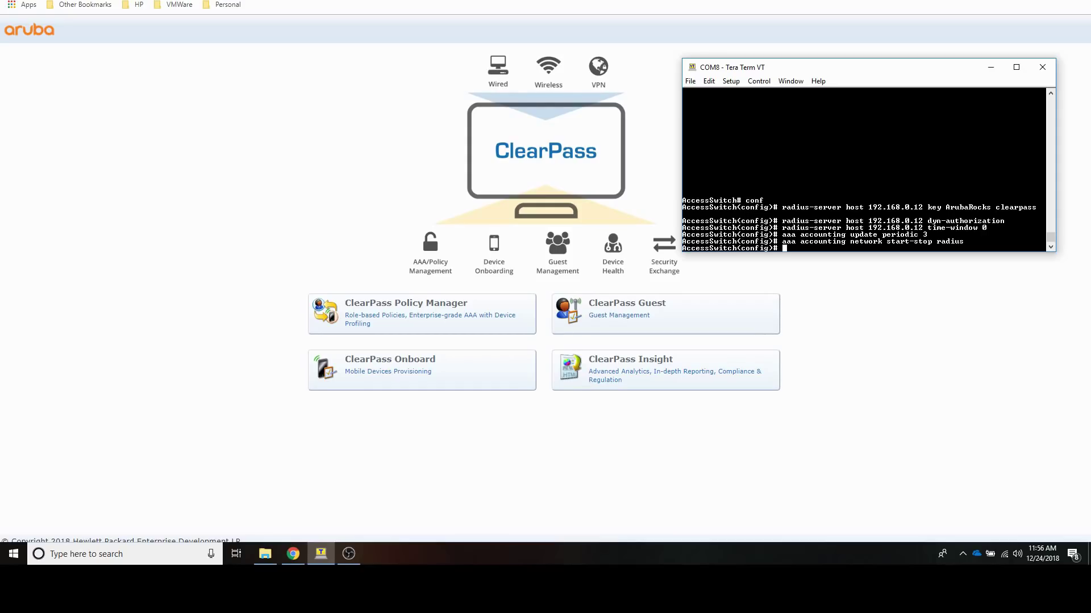
# Step: Enable unicast NTP time sync from server 192.168.0.24 with iburst
pyautogui.write('timesy')
pyautogui.write('nc np')
pyautogui.write('p')
pyautogui.press('Return')
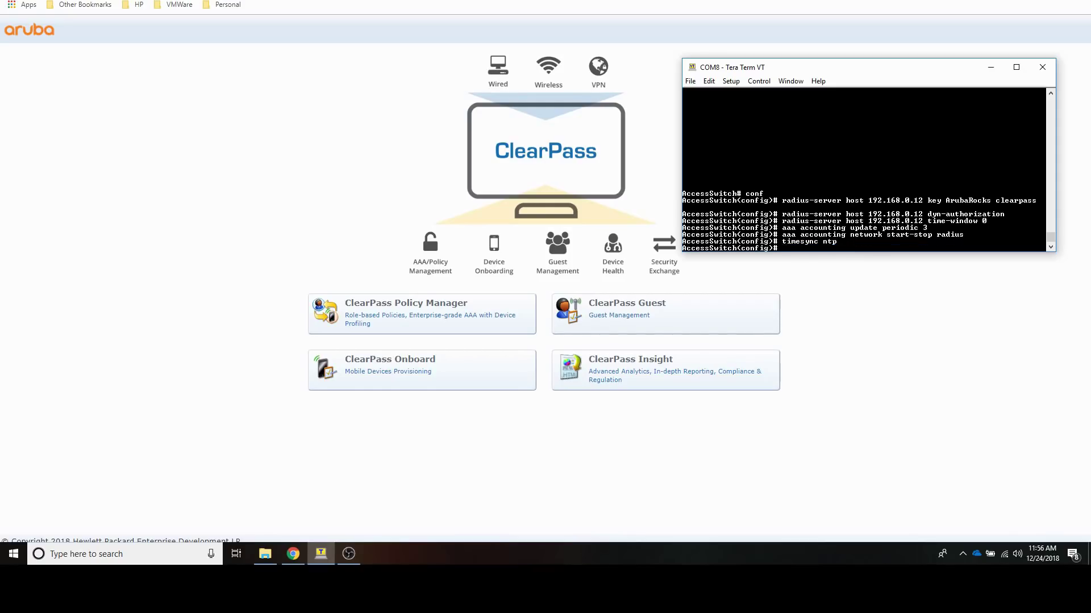
pyautogui.write('ntp usi')
pyautogui.press('BackSpace')
pyautogui.press('BackSpace')
pyautogui.write('nicast')
pyautogui.press('Return')
pyautogui.write('n')
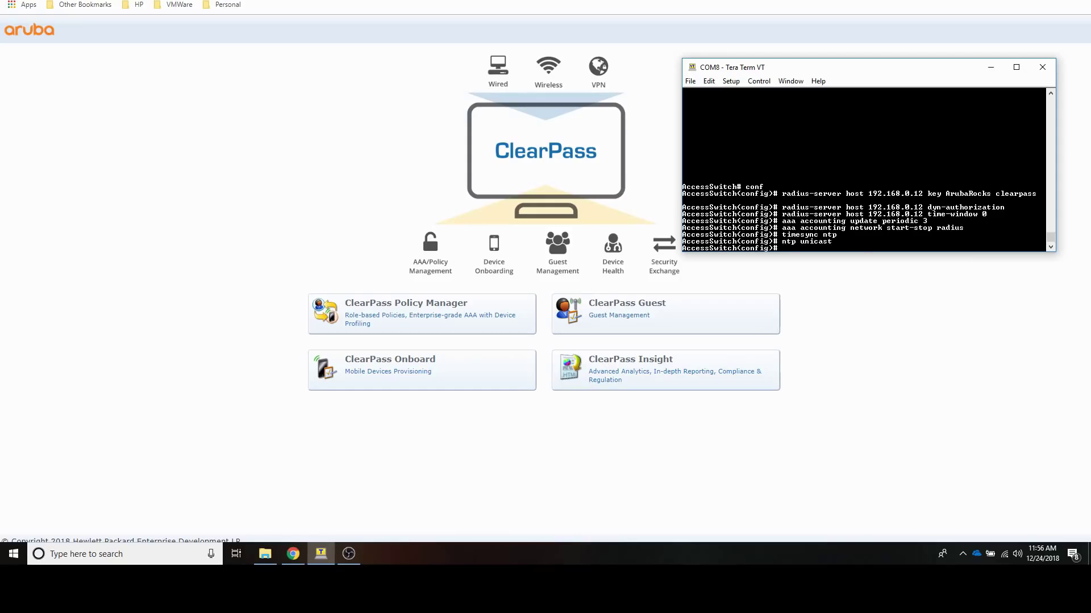
pyautogui.write('tp ser')
pyautogui.press('Tab')
pyautogui.write('rver 192.168.0.24 ')
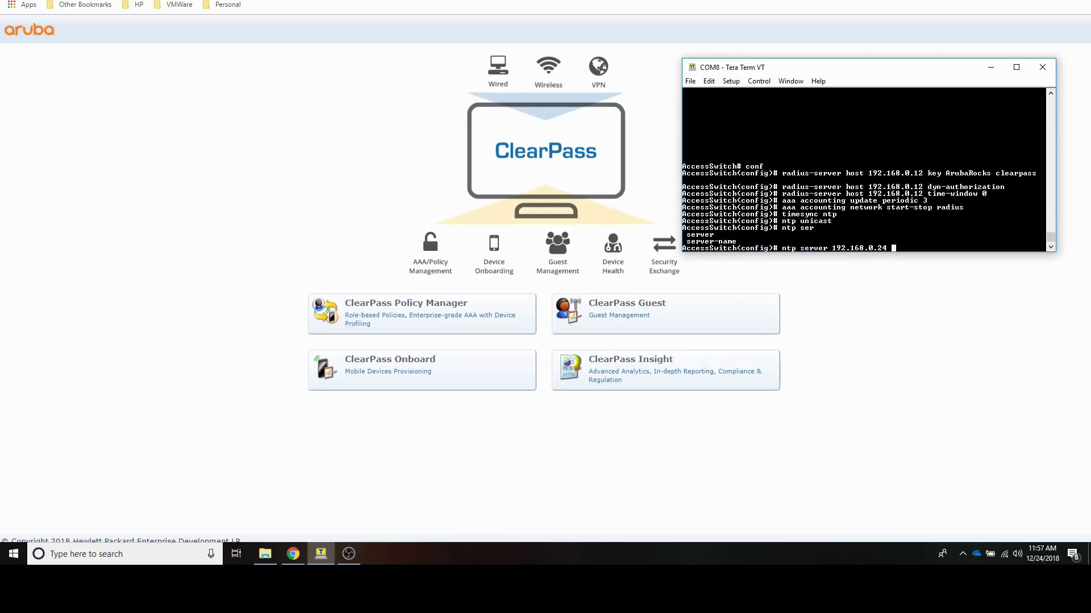
pyautogui.write('iburst')
pyautogui.press('Return')
pyautogui.write('ntp enable')
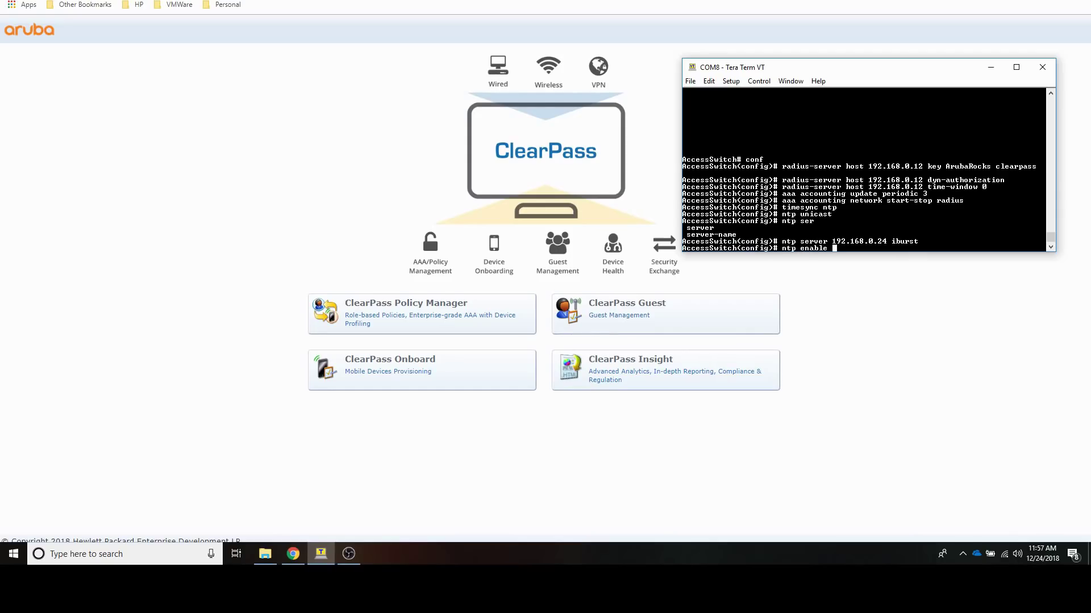
pyautogui.press('Return')
# Step: Apply the western-europe daylight-time rule and set the timezone to 60
pyautogui.write('time ')
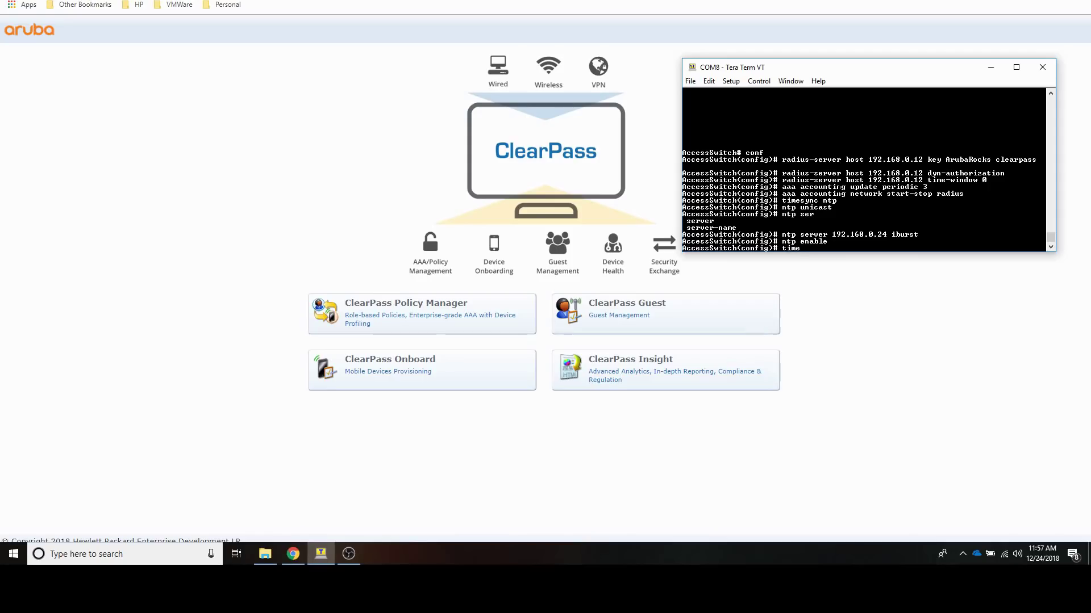
pyautogui.write('day')
pyautogui.press('Tab')
pyautogui.write('wes')
pyautogui.press('Tab')
pyautogui.press('Return')
pyautogui.write('time time')
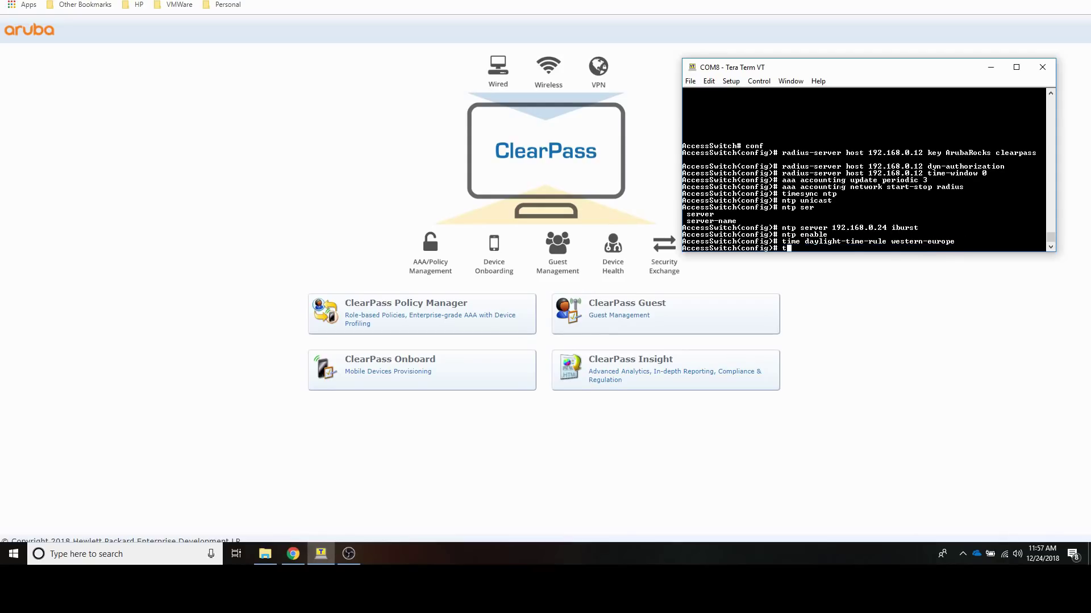
pyautogui.write('zo')
pyautogui.press('Tab')
pyautogui.write('60')
pyautogui.press('Return')
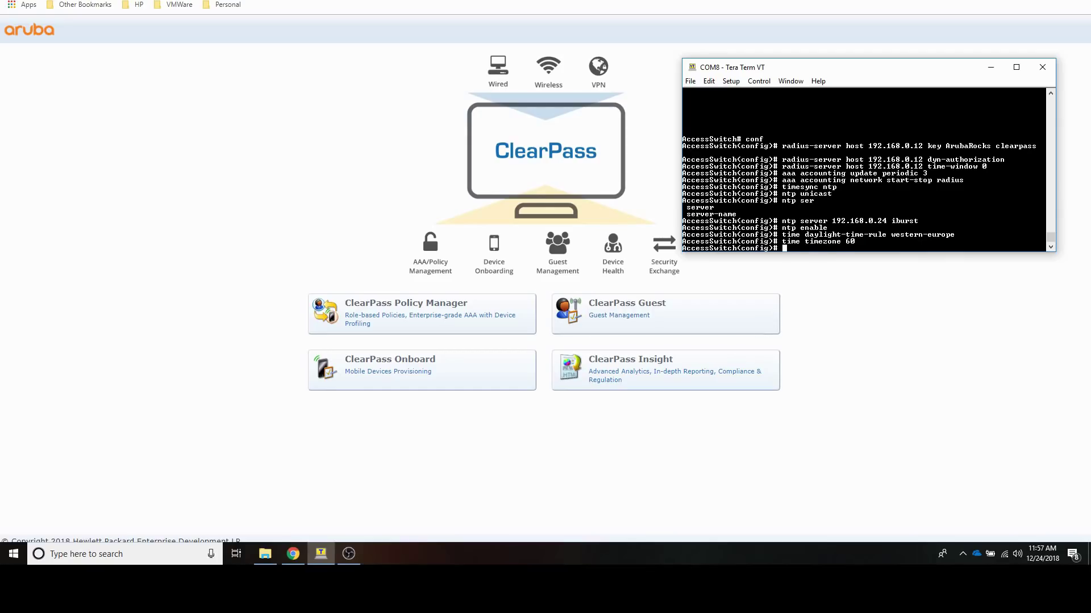
pyautogui.press('Return')
pyautogui.press('Return')
pyautogui.write('shot')
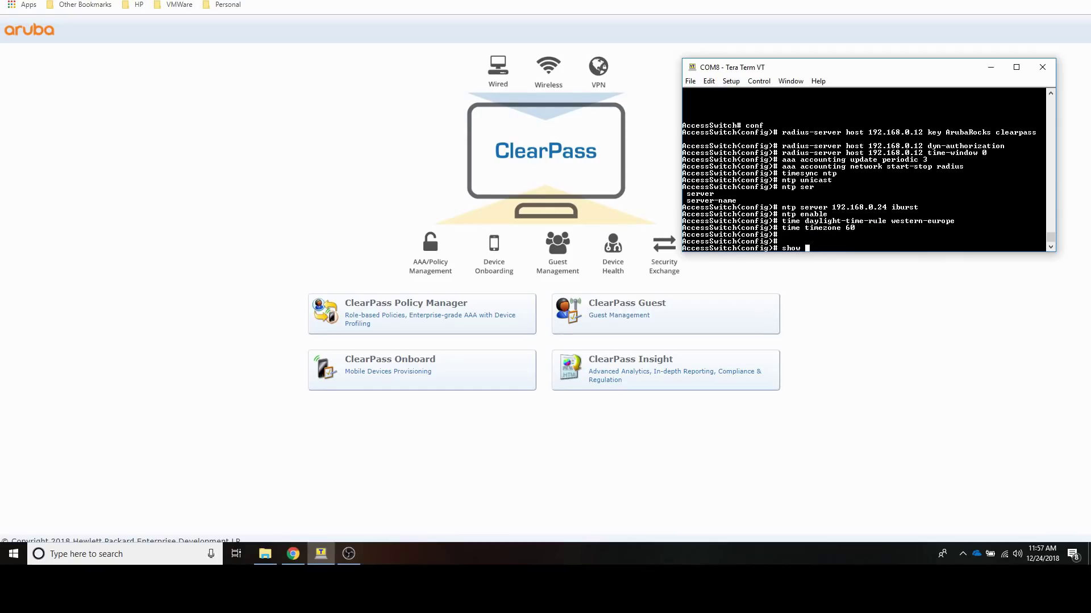
pyautogui.write(' ntp status')
# Step: Check NTP status (enabled, not synced) and send debug output to this session
pyautogui.press('Return')
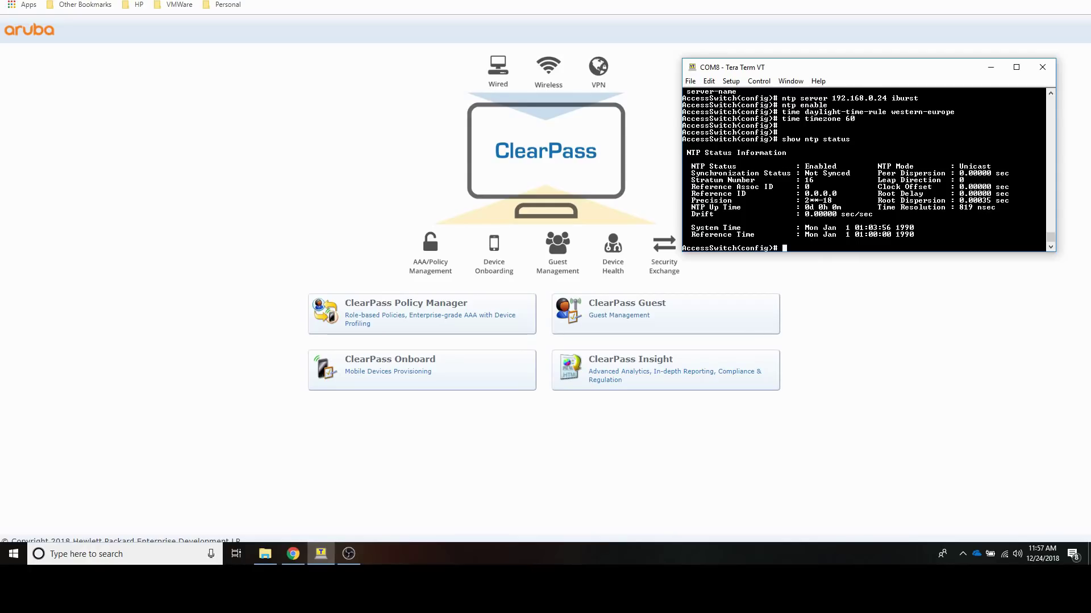
pyautogui.press('Return')
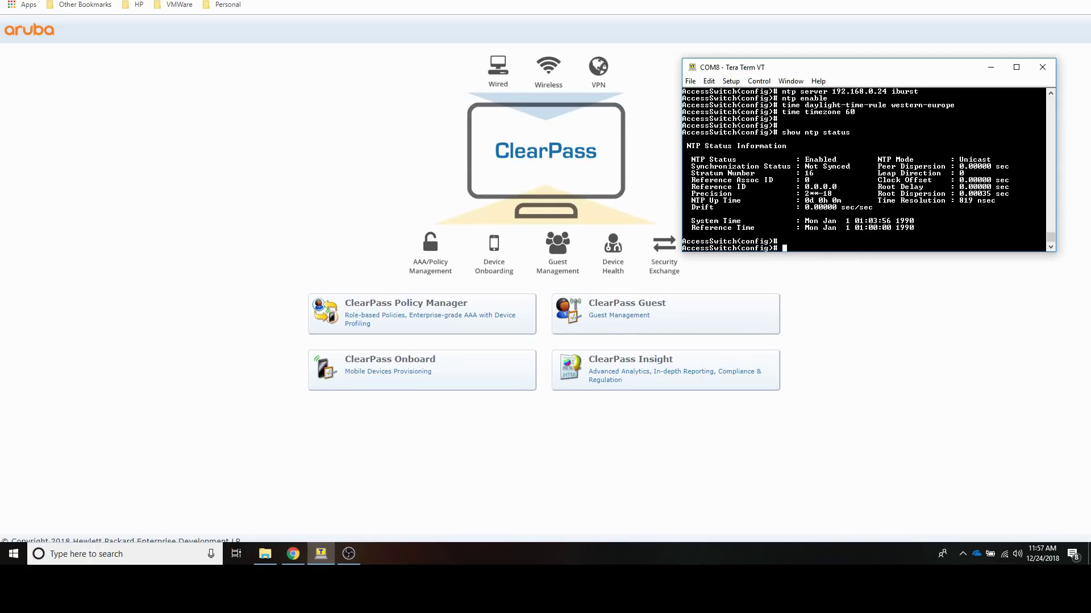
pyautogui.write('deb dese')
pyautogui.press('Return')
pyautogui.write('deb dest')
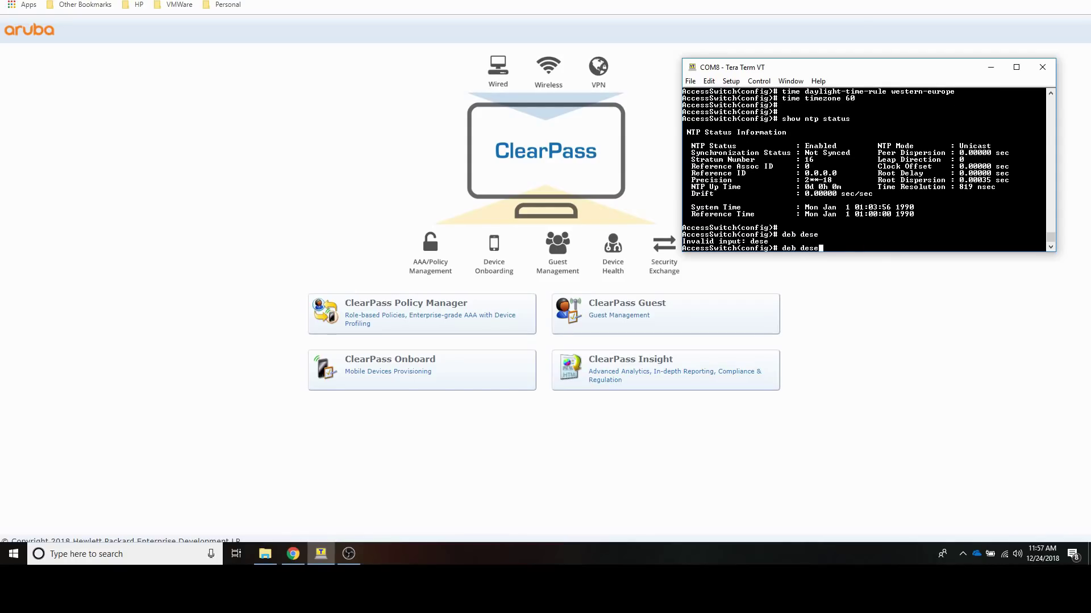
pyautogui.press('Tab')
pyautogui.write('session')
pyautogui.press('Return')
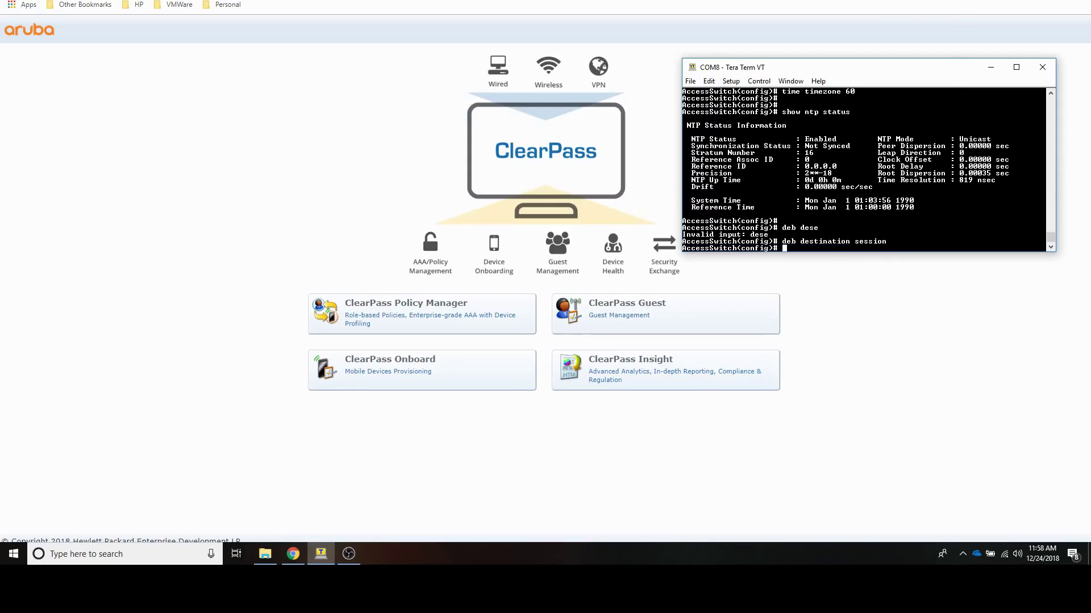
# Step: Turn on event debugging and begin the crypto ca-download command
pyautogui.write('deb event')
pyautogui.press('Return')
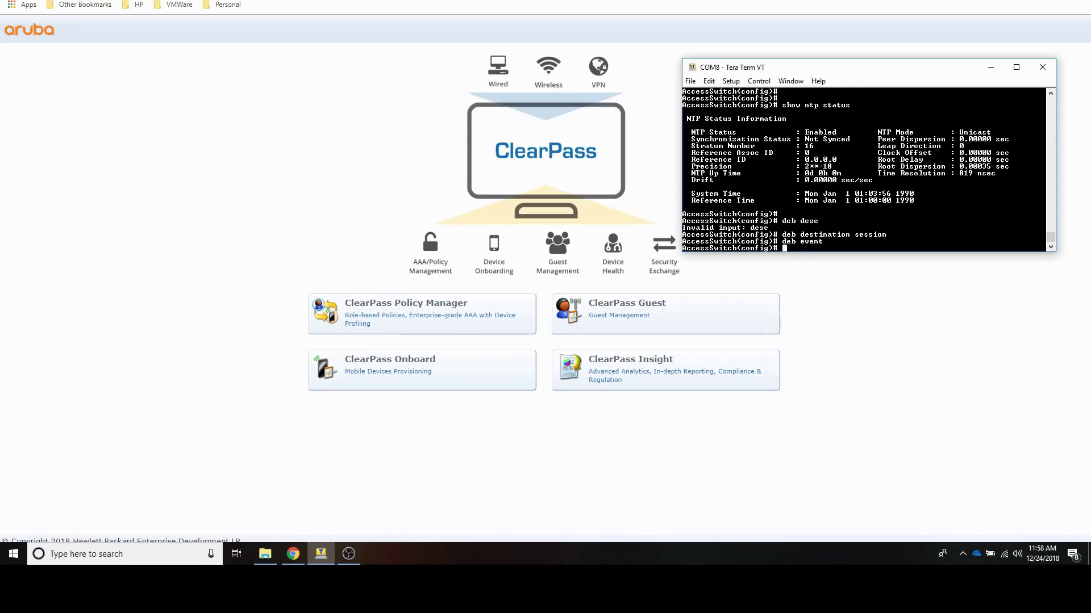
pyautogui.write('crypto ca')
pyautogui.press('Tab')
# Step: Force-download the ClearPass CA certificate, then set the cppm identity username and key
pyautogui.press('Return')
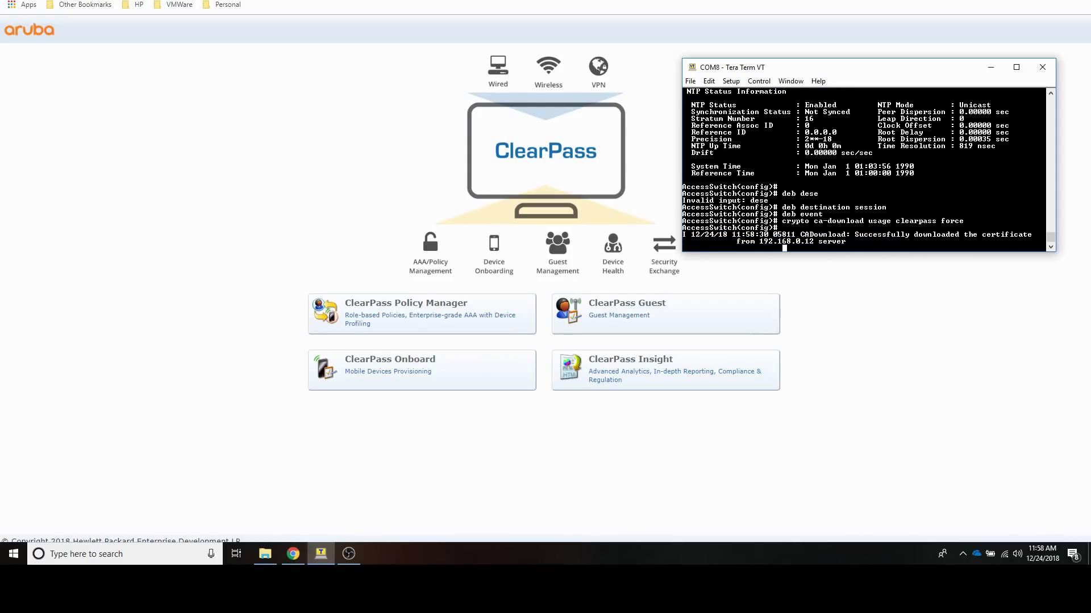
pyautogui.press('Return')
pyautogui.press('Return')
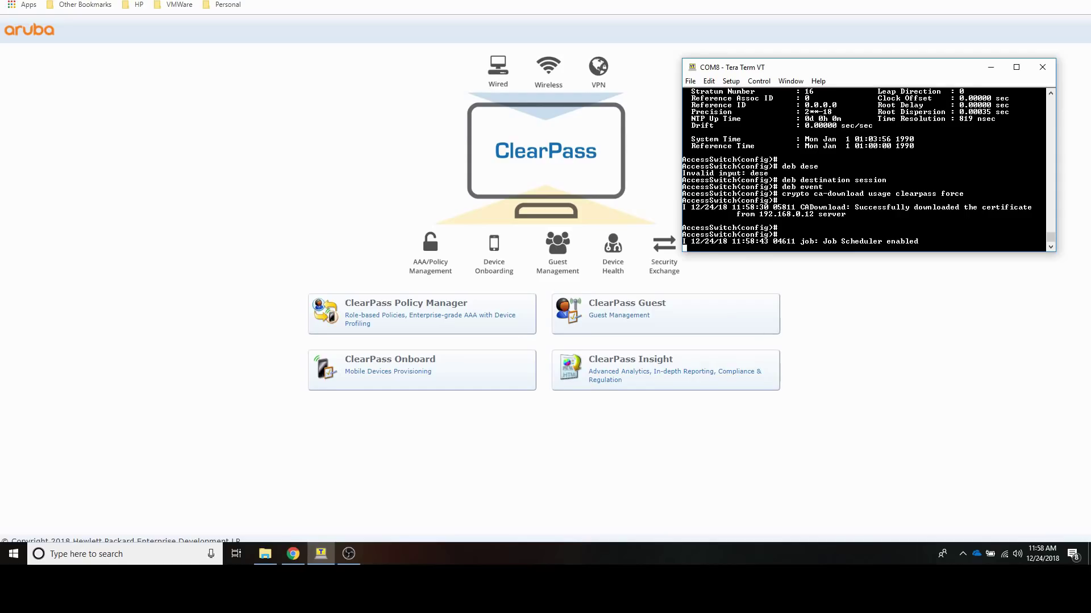
pyautogui.press('Return')
pyautogui.press('Return')
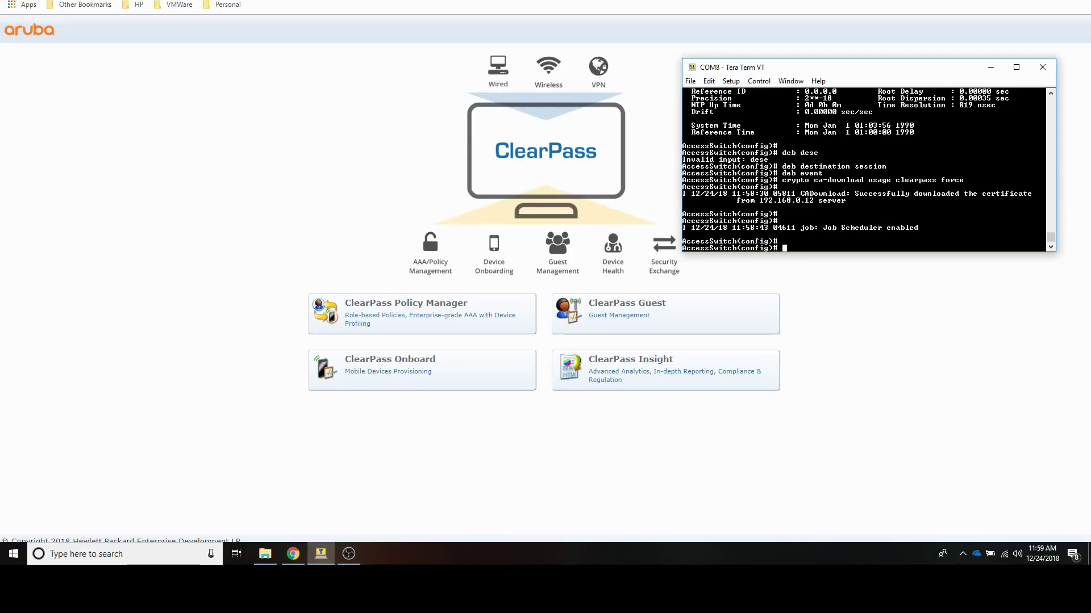
pyautogui.press('Return')
pyautogui.press('Return')
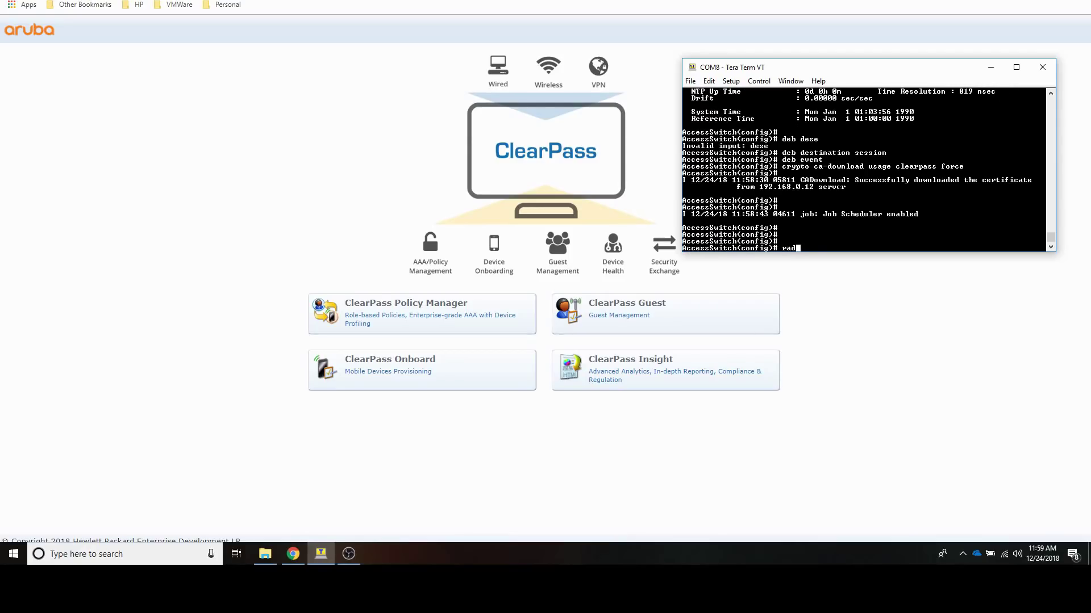
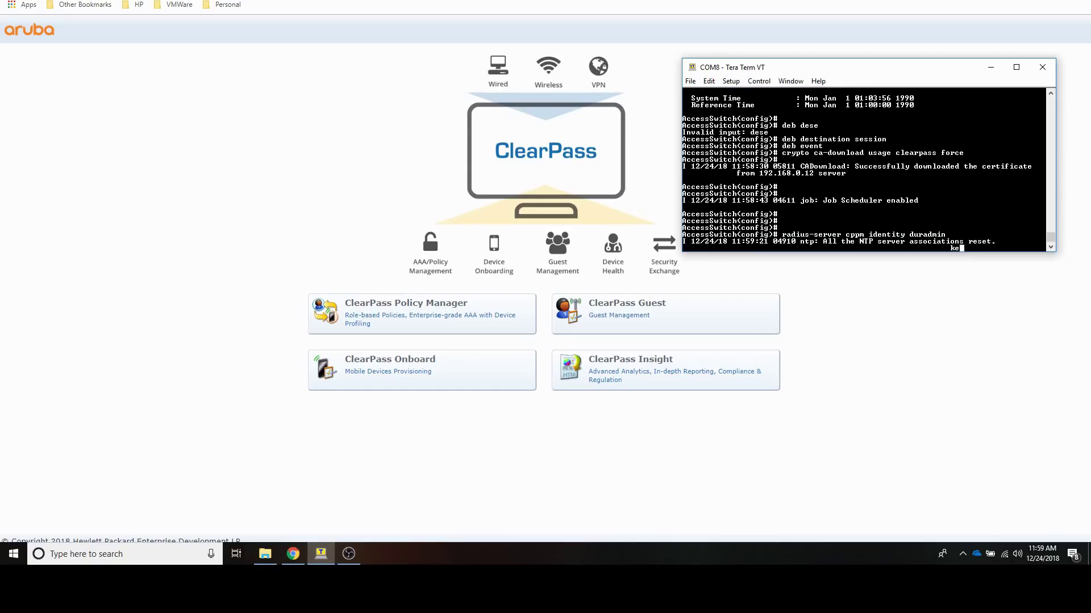
pyautogui.press('Return')
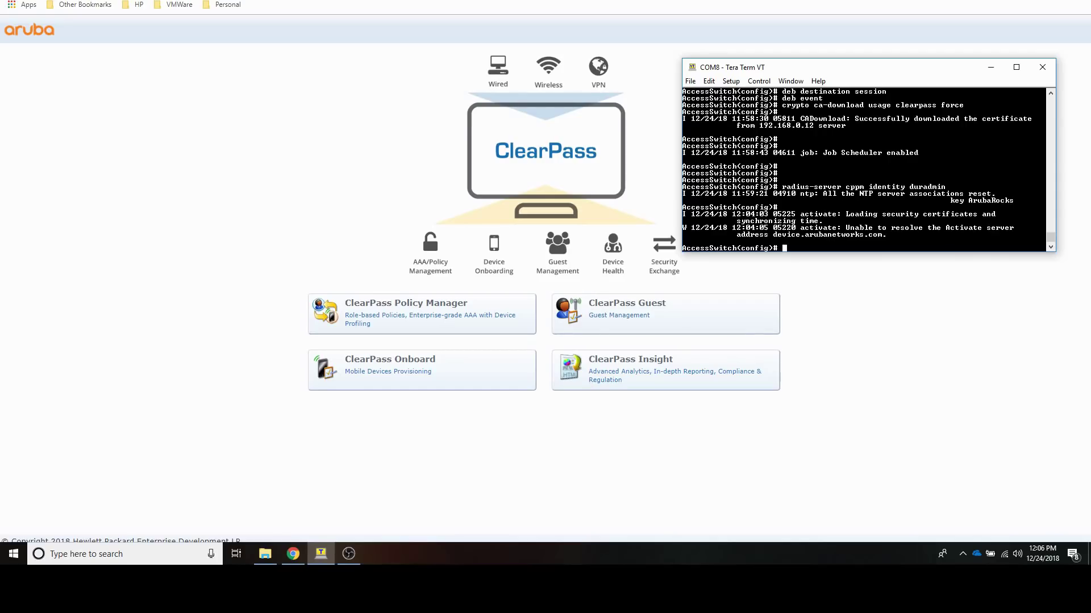
# Step: Enable user-based tunnel debugging with deb usertn
pyautogui.write('deb usertn')
pyautogui.press('Return')
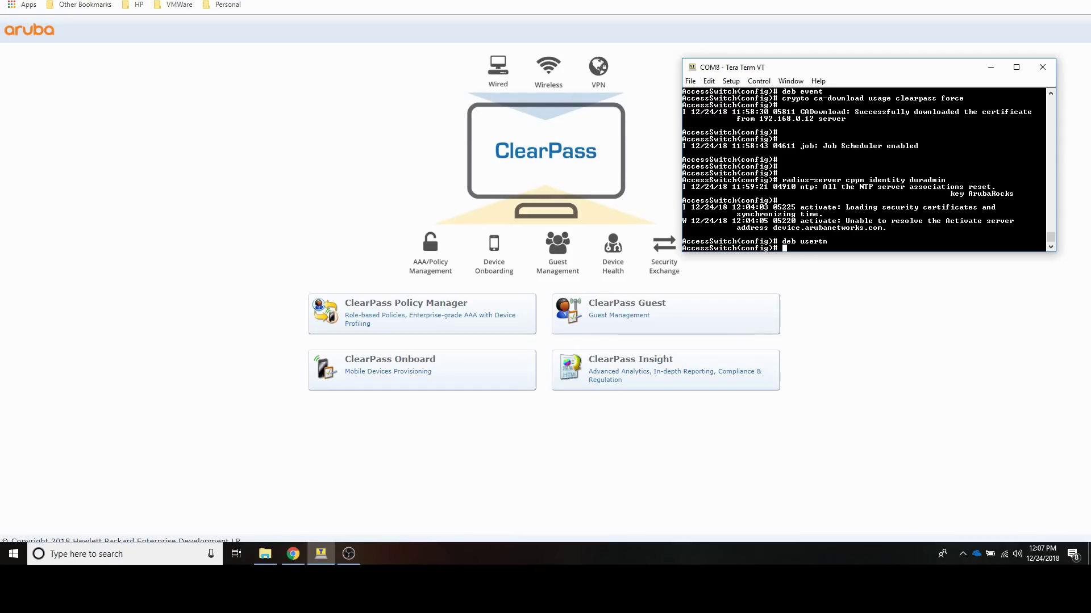
# Step: Configure tunneled-node-server with controller 192.168.0.154, role-based mode and reserved VLAN 4090
pyautogui.write('tunneled-node-server')
pyautogui.press('Return')
pyautogui.write('controller-ip ')
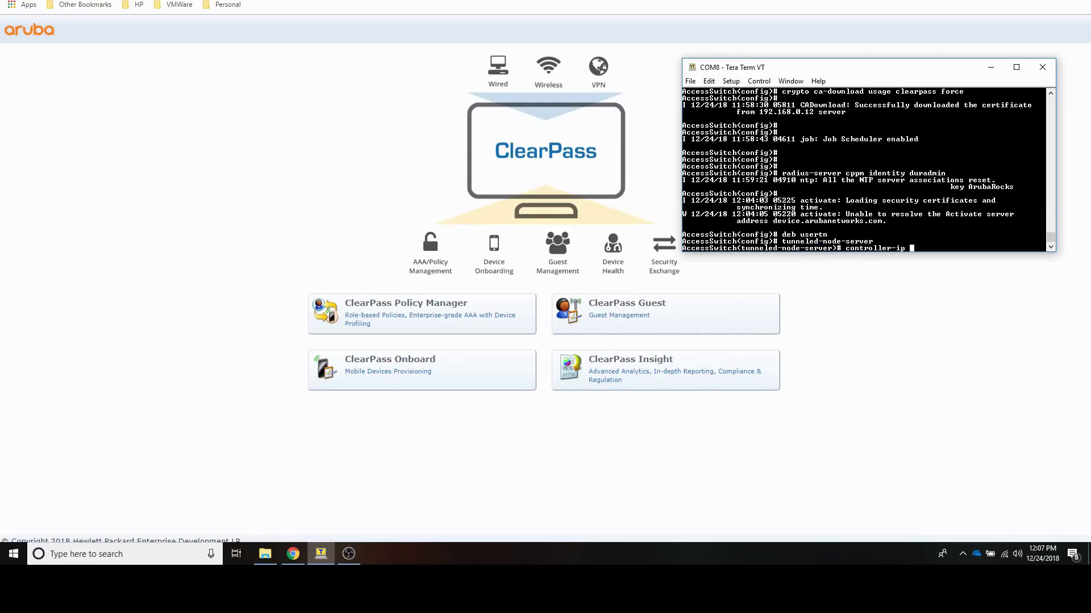
pyautogui.write('192.168.0.154')
pyautogui.press('Return')
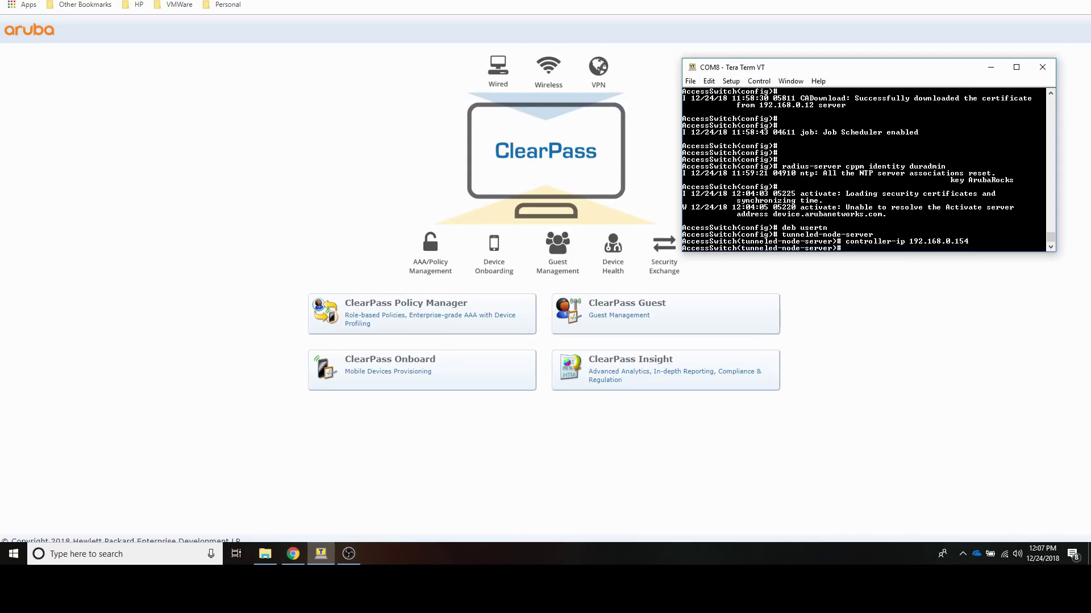
pyautogui.write('mode  role-based')
pyautogui.press('BackSpace')
pyautogui.press('BackSpace')
pyautogui.press('BackSpace')
pyautogui.press('BackSpace')
pyautogui.press('BackSpace')
pyautogui.press('BackSpace')
pyautogui.press('BackSpace')
pyautogui.press('BackSpace')
pyautogui.press('BackSpace')
pyautogui.press('BackSpace')
pyautogui.press('BackSpace')
pyautogui.press('BackSpace')
pyautogui.press('BackSpace')
pyautogui.press('BackSpace')
pyautogui.press('BackSpace')
pyautogui.hotkey('alt', 'v')
pyautogui.write('4090')
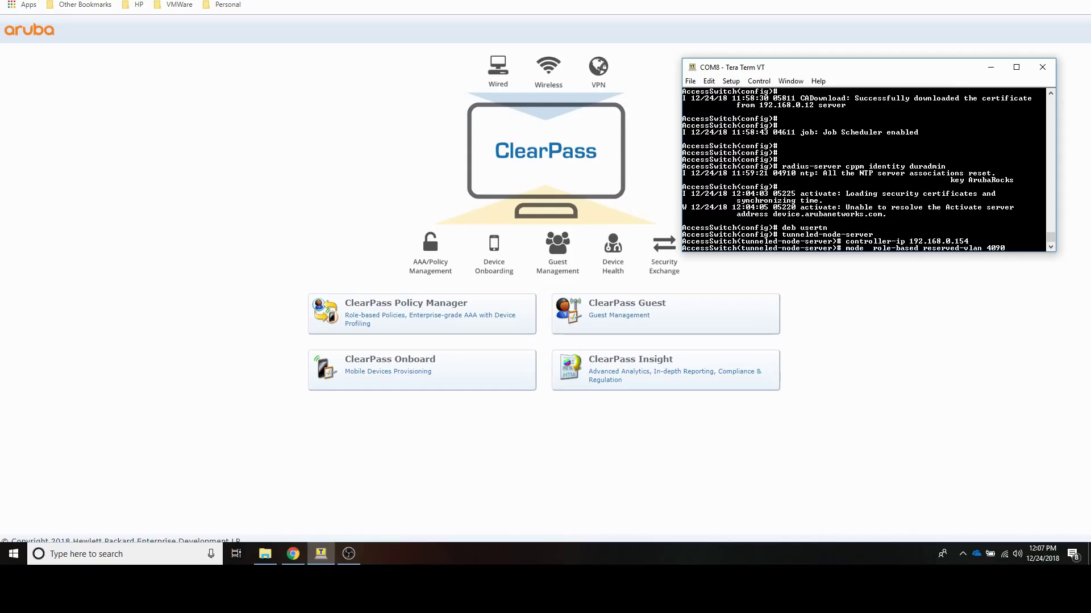
pyautogui.press('Return')
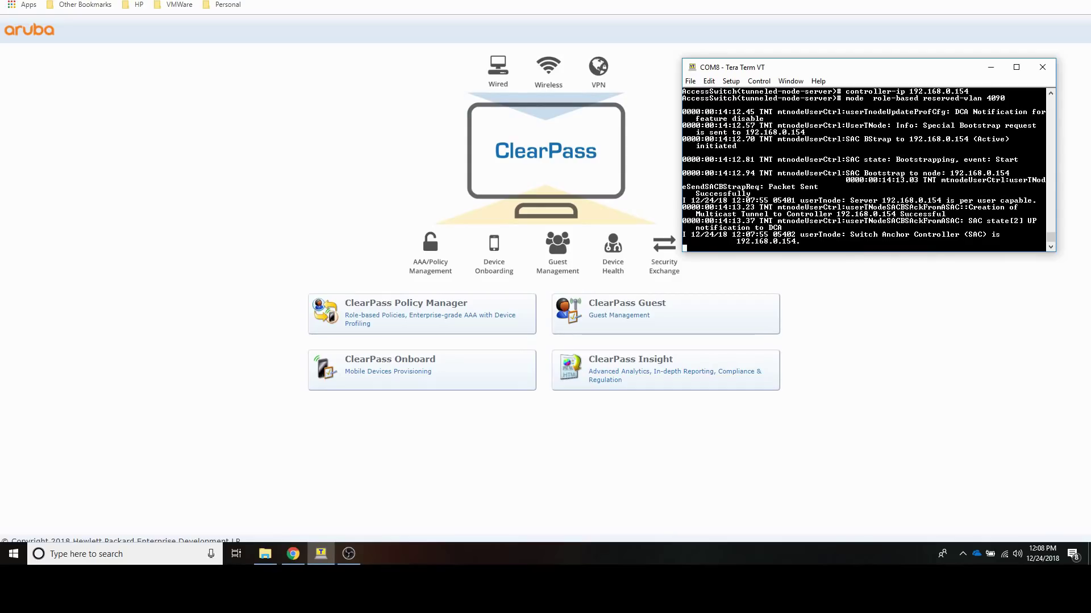
pyautogui.press('Return')
pyautogui.press('Return')
pyautogui.press('Return')
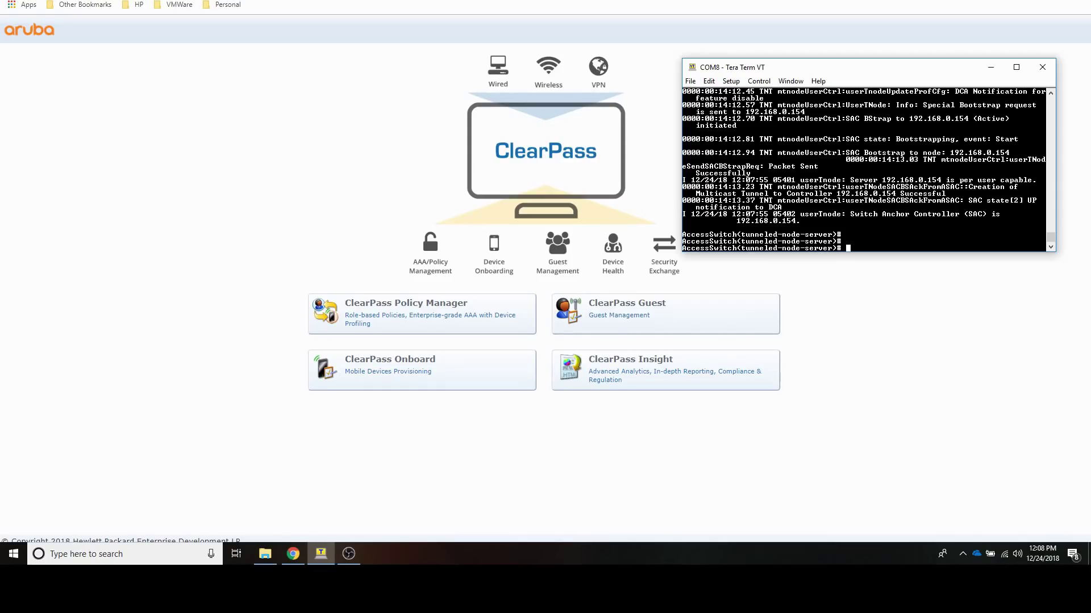
# Step: Exit the tunneled-node-server context back to global configuration
pyautogui.press('Return')
pyautogui.write('exit')
pyautogui.press('Return')
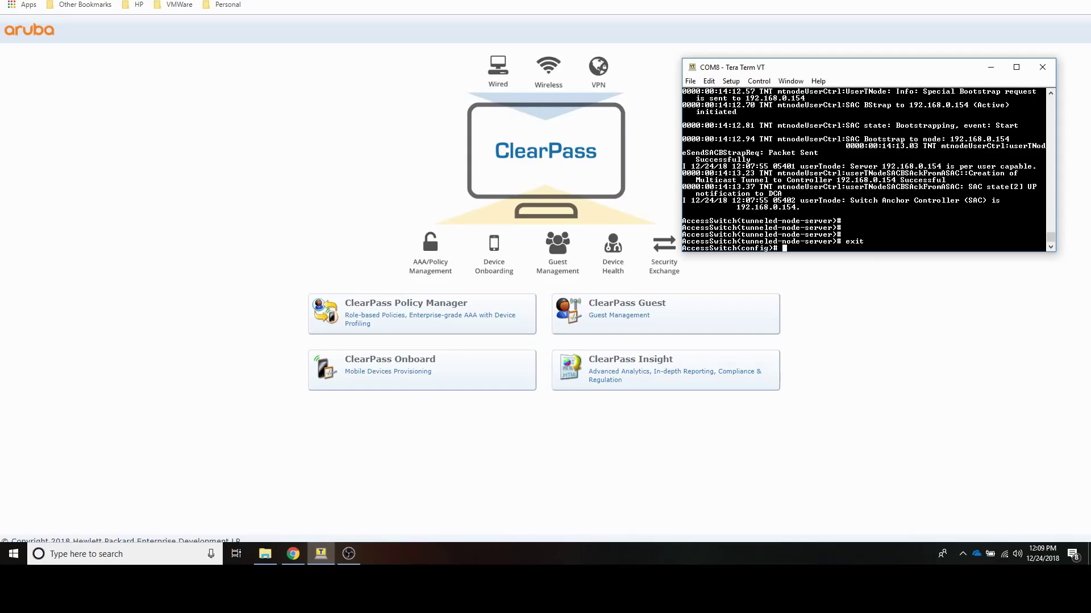
# Step: Enable downloading of user roles with aaa authorization user-role enable download
pyautogui.write('aaa auth')
pyautogui.press('Tab')
pyautogui.write('us')
pyautogui.press('Tab')
pyautogui.write('enable do')
pyautogui.press('Tab')
pyautogui.press('Return')
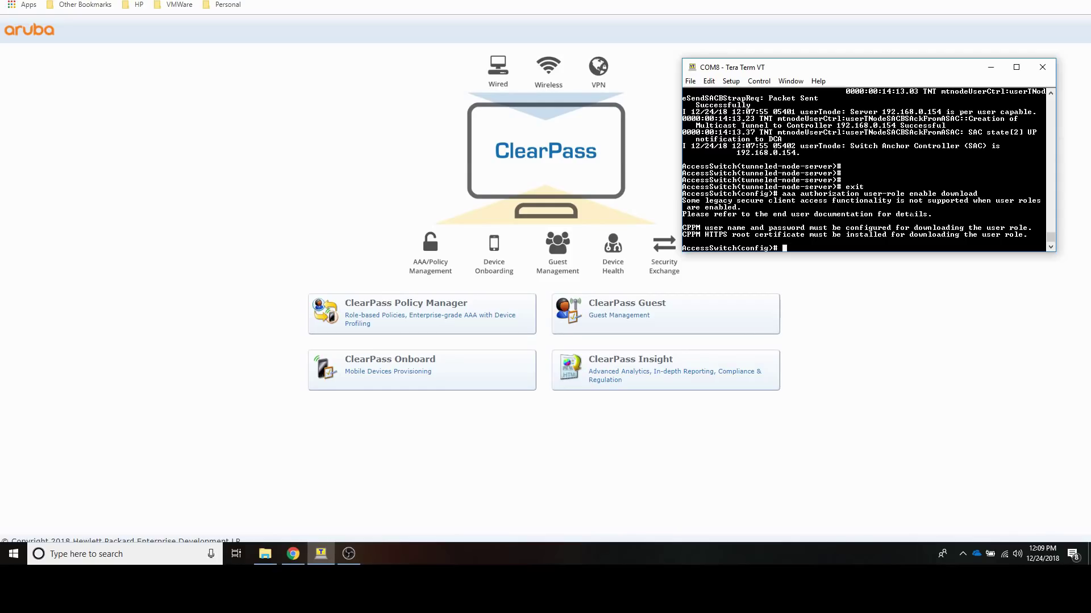
pyautogui.press('Return')
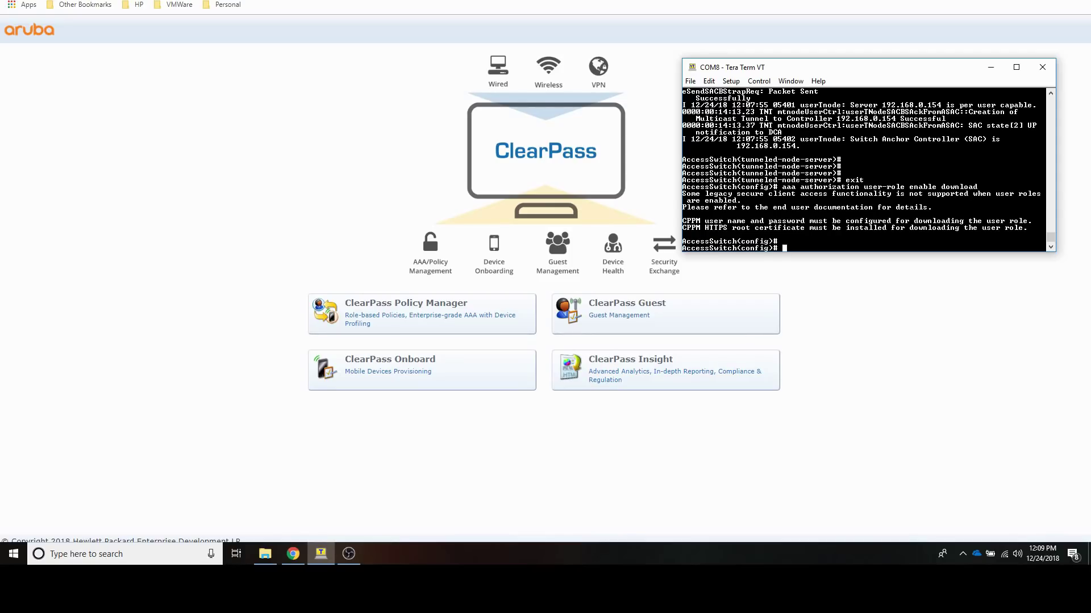
pyautogui.write('aaa authentication port-access eap-radius')
# Step: Use EAP-RADIUS port authentication and make port 1 an authenticator with client-limit 3
pyautogui.press('Return')
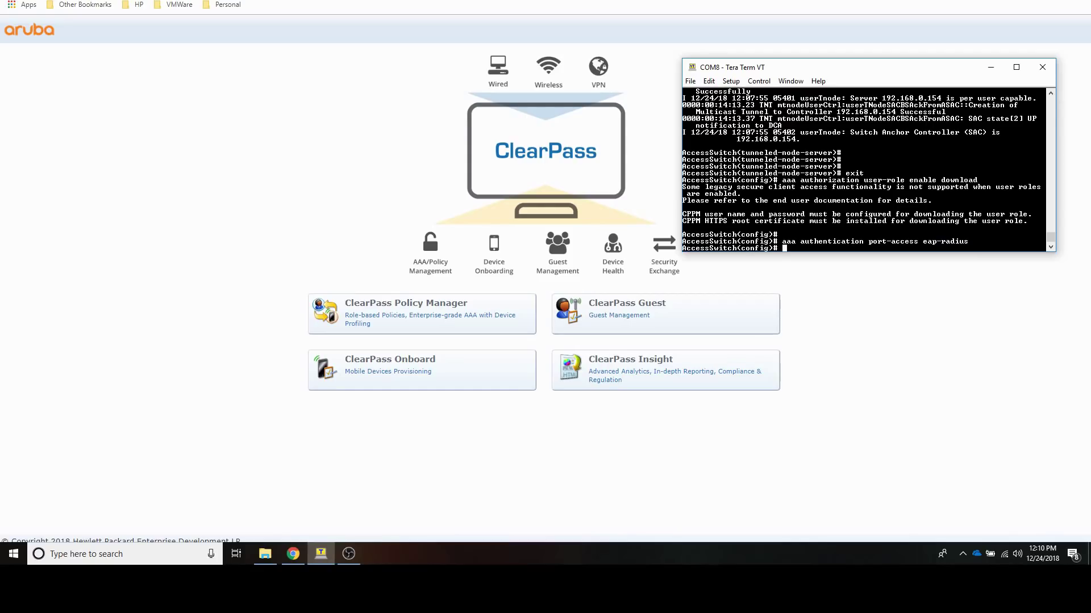
pyautogui.write('aaa por-')
pyautogui.press('Tab')
pyautogui.write('auth')
pyautogui.press('Tab')
pyautogui.write('1')
pyautogui.press('Return')
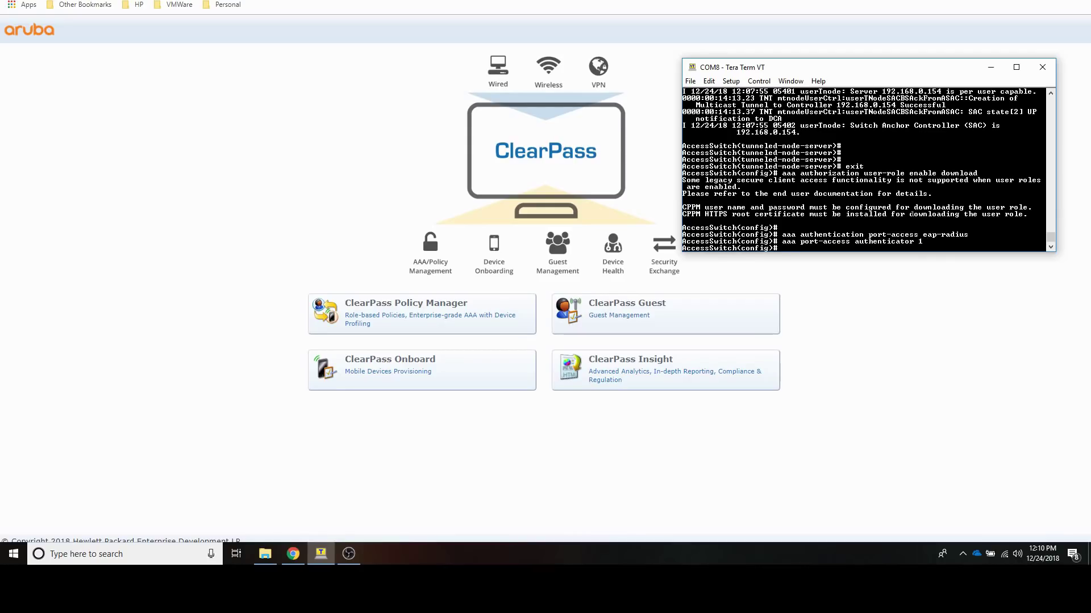
pyautogui.write('aaa port-access authenticator 1 client-limit 3')
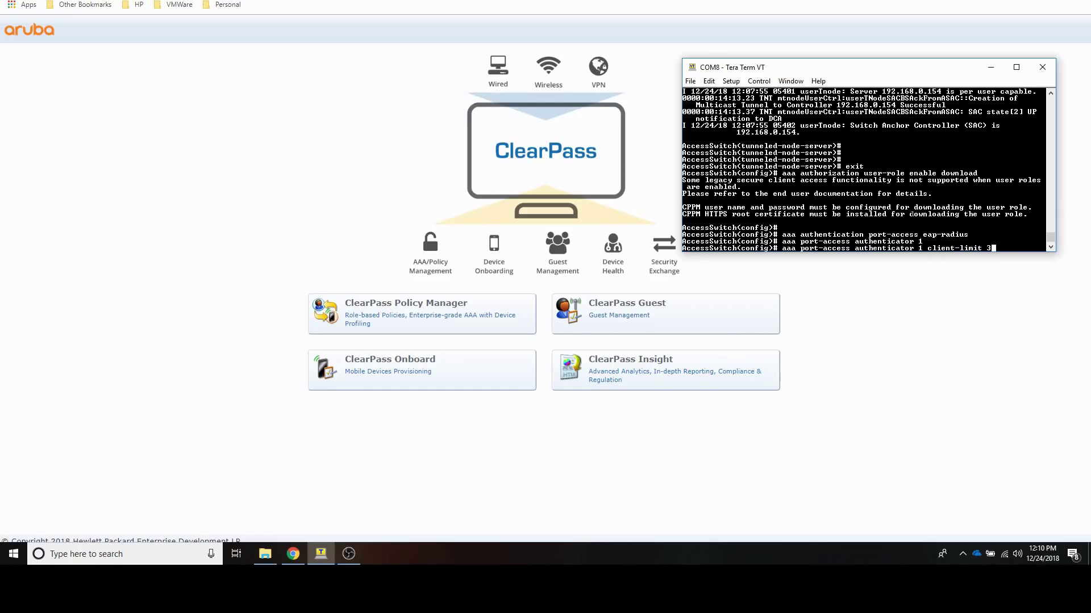
pyautogui.press('Return')
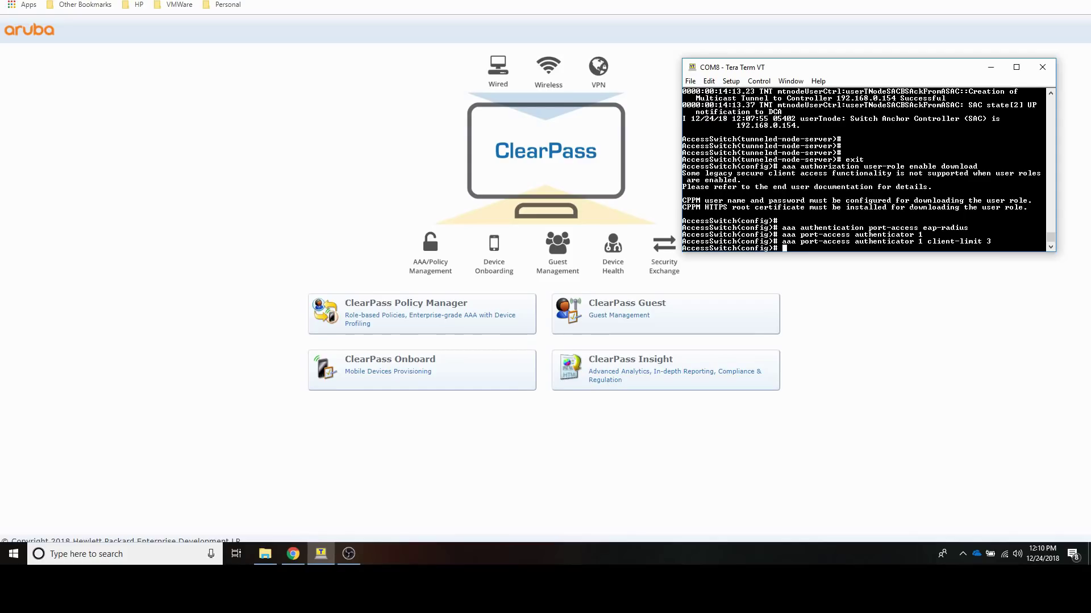
# Step: Activate port-access authentication and confirm NTP is synchronized to 192.168.0.24
pyautogui.write('aaa port-ac')
pyautogui.press('Tab')
pyautogui.write('authent')
pyautogui.press('Tab')
pyautogui.write('active')
pyautogui.press('Return')
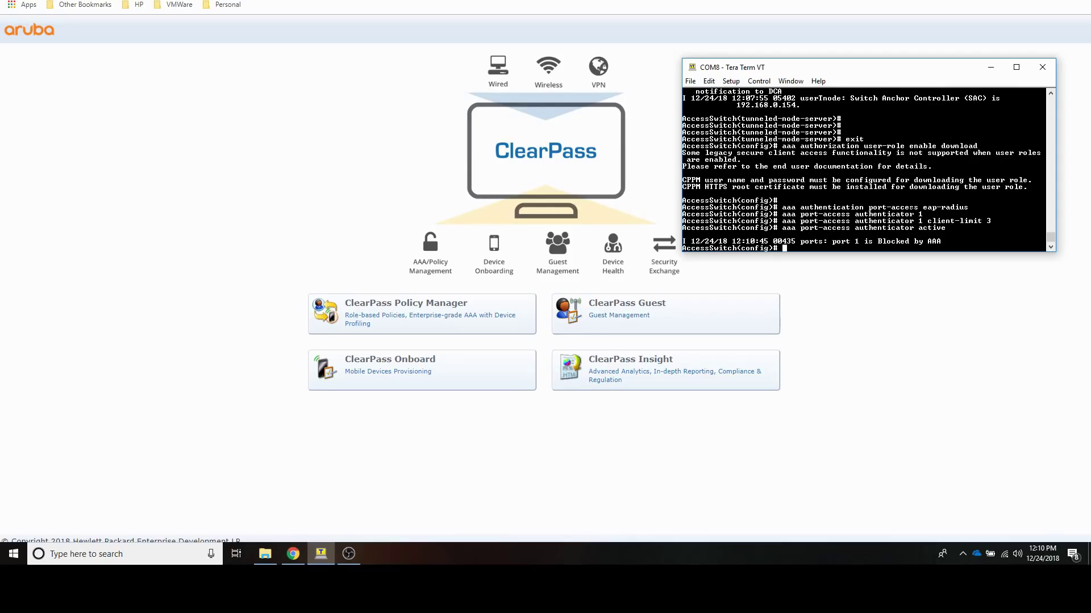
pyautogui.write('show ntp status')
pyautogui.press('Return')
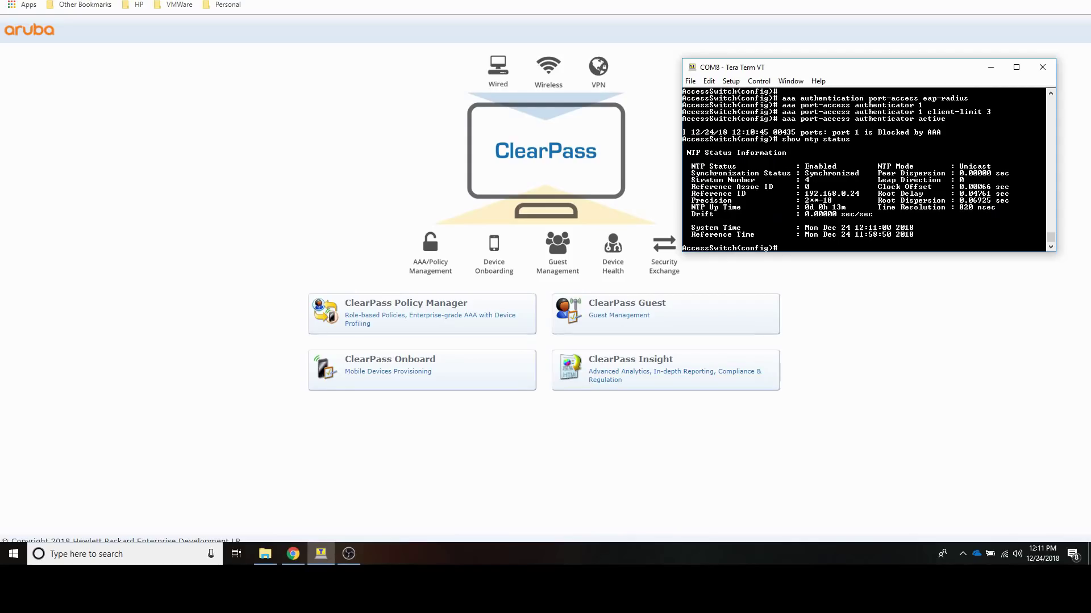
# Step: Display the full running configuration and recheck the NTP status
pyautogui.write('show run')
pyautogui.press('Return')
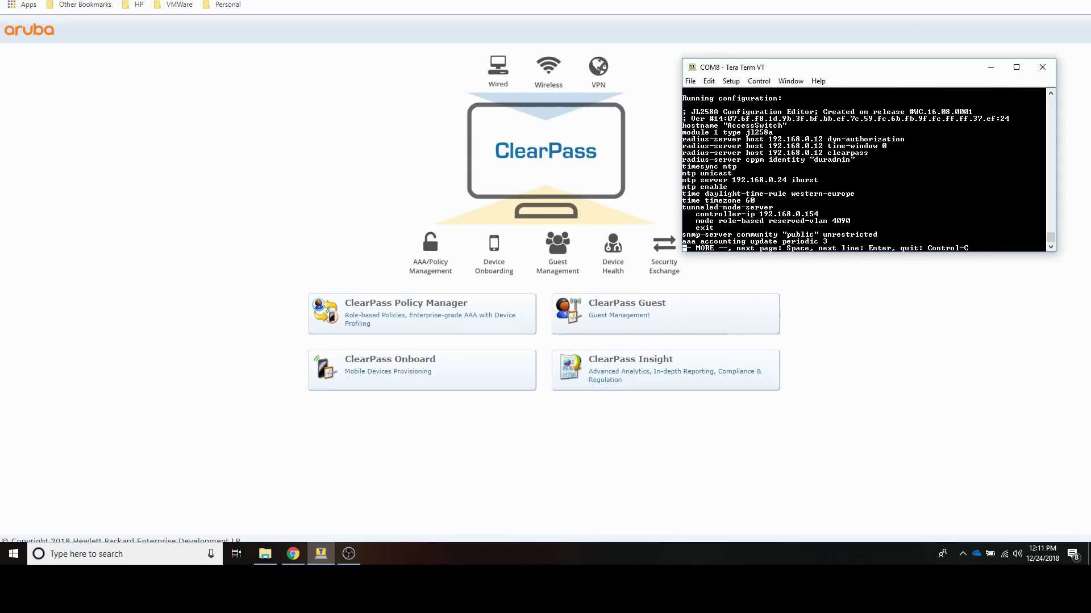
pyautogui.press('space')
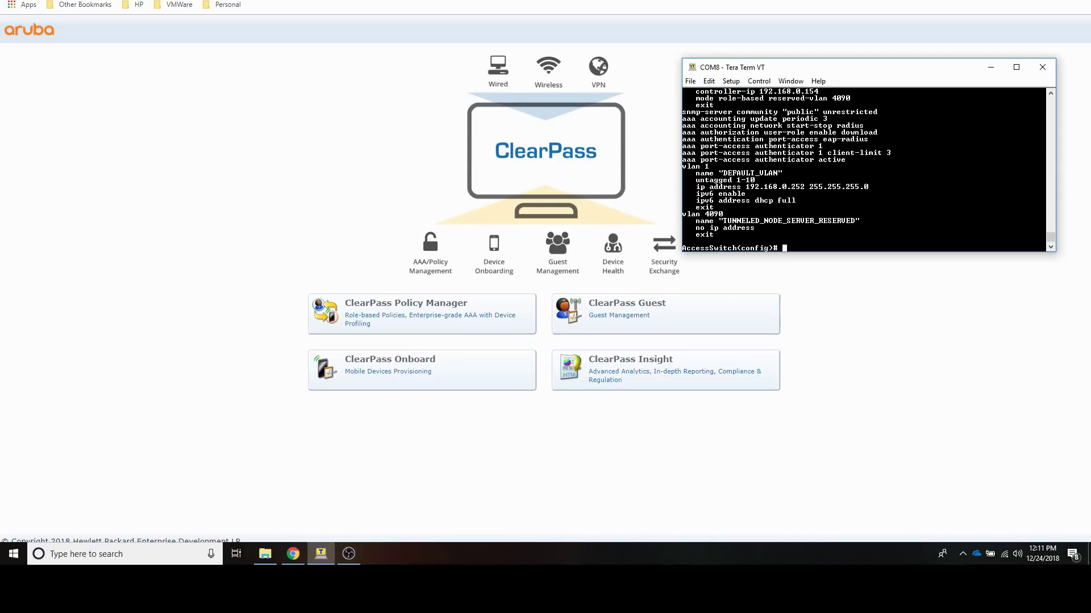
pyautogui.write('show ntp status')
pyautogui.press('Return')
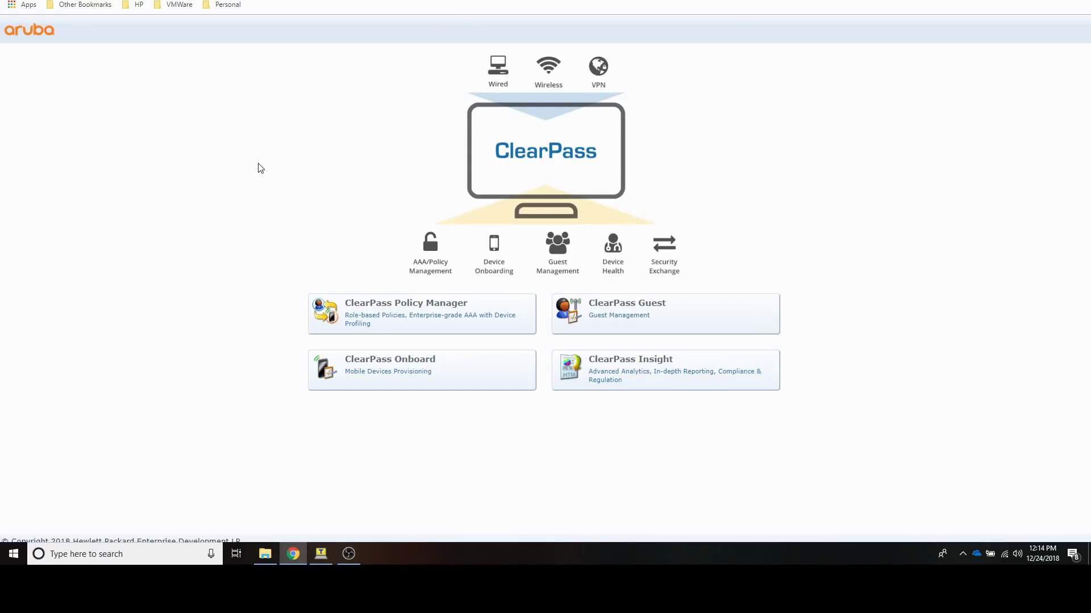
# Step: Sign in to ClearPass Policy Manager with the administrator username and password
pyautogui.click(361, 307)
pyautogui.write('admin')
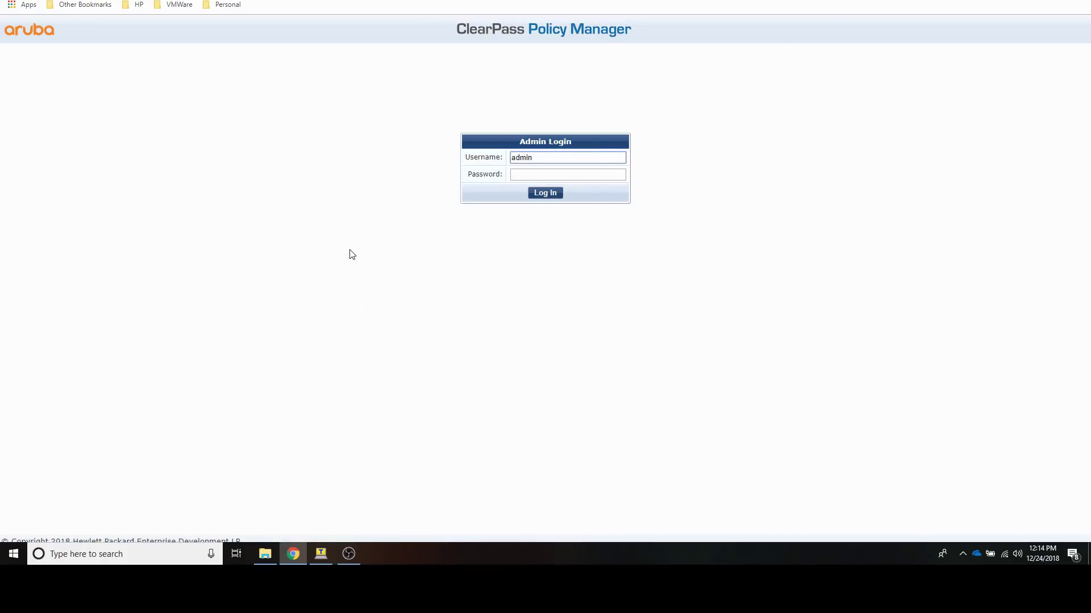
pyautogui.press('Tab')
pyautogui.write('********')
pyautogui.press('Return')
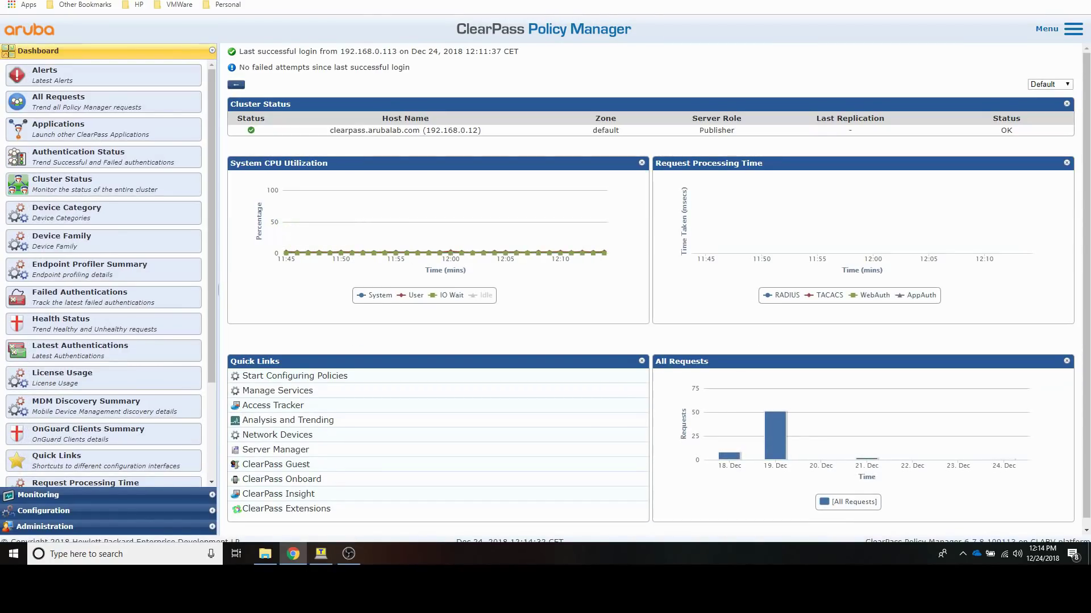
# Step: Review the 2930-1608 network device entry without changes, then view the Admin Users list
pyautogui.click(34, 511)
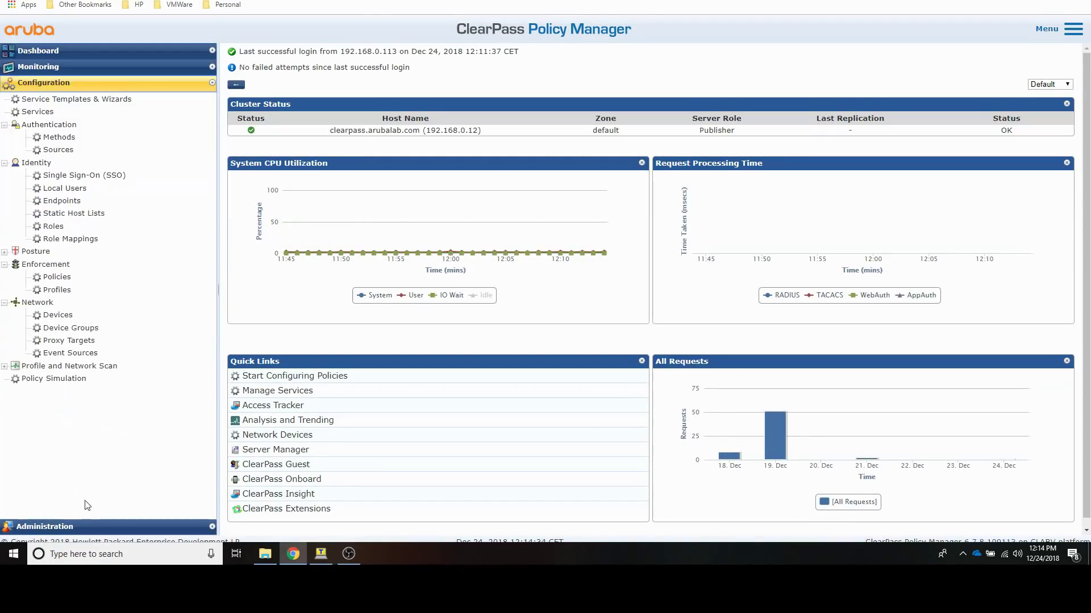
pyautogui.click(57, 316)
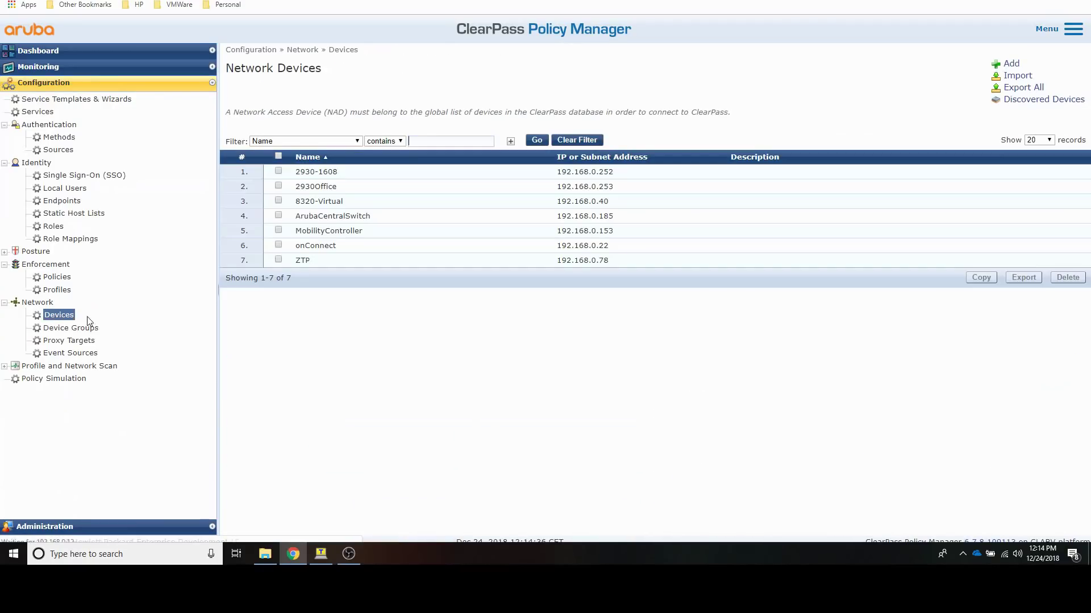
pyautogui.click(316, 170)
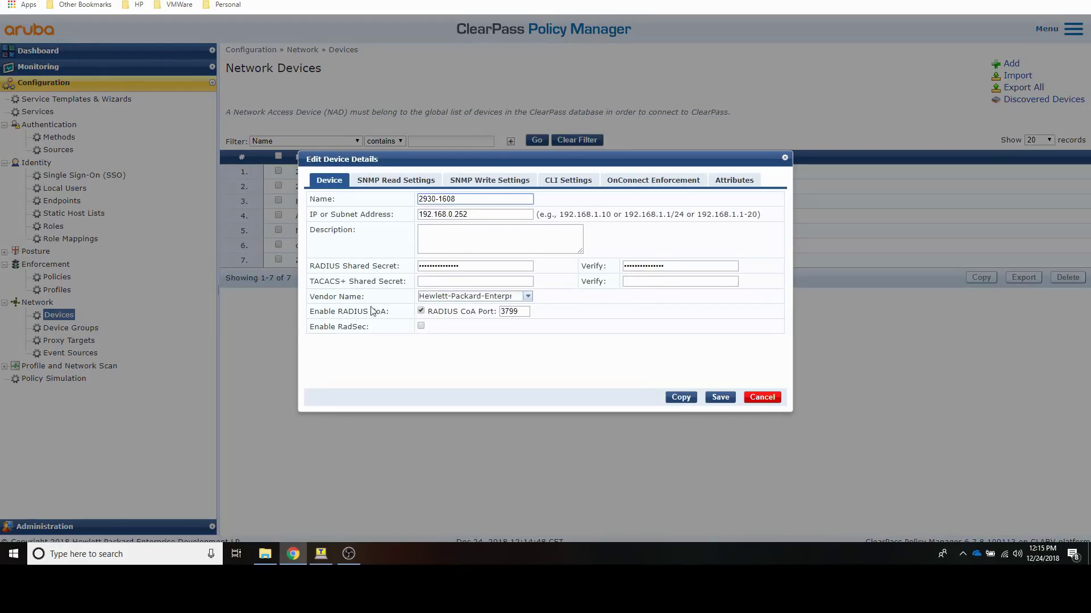
pyautogui.click(764, 398)
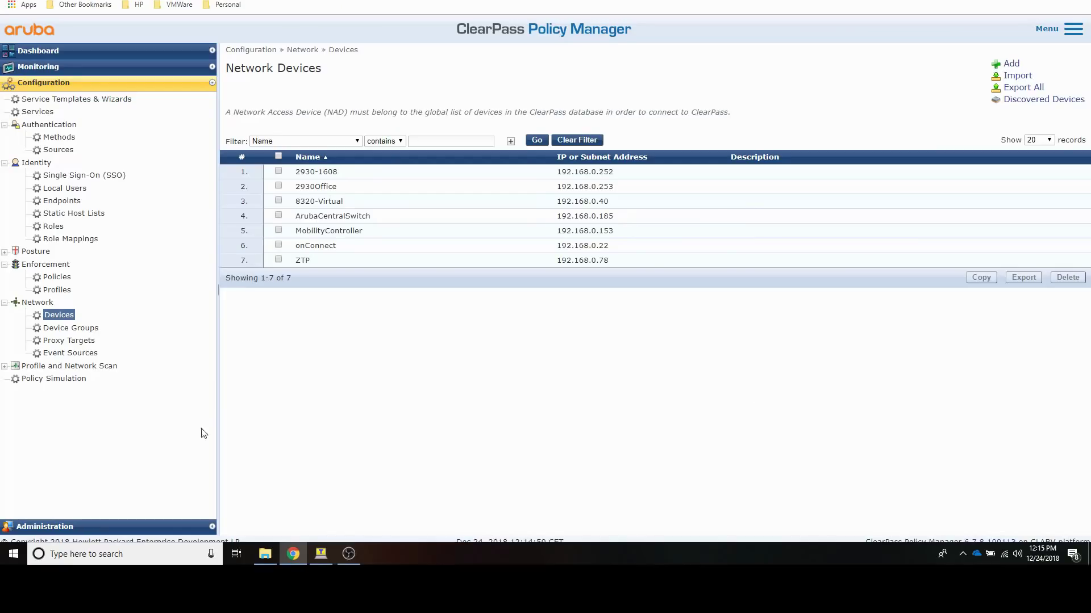
pyautogui.click(48, 527)
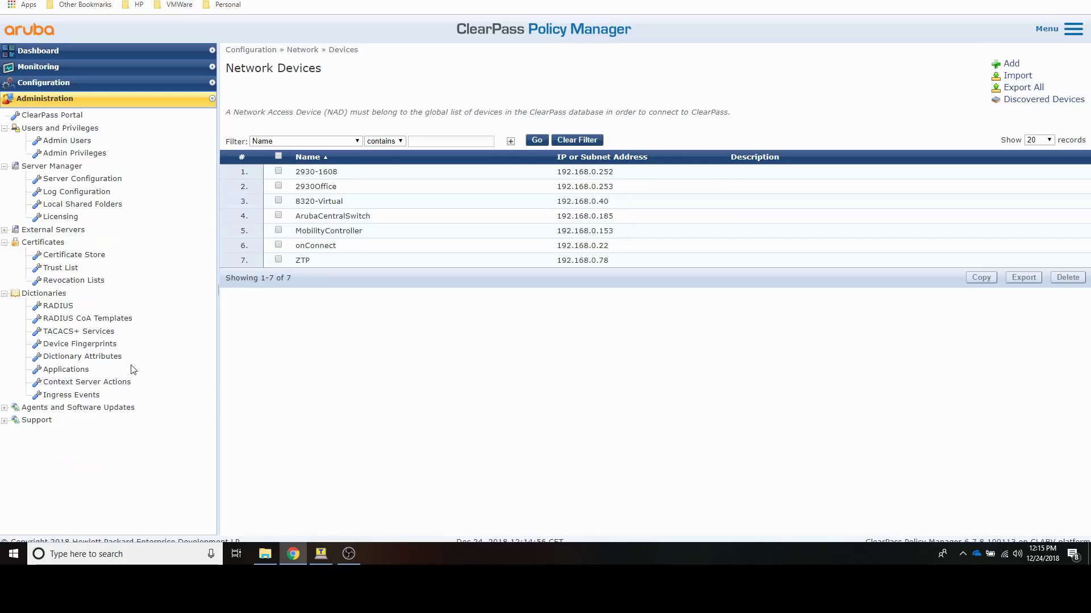
pyautogui.click(67, 142)
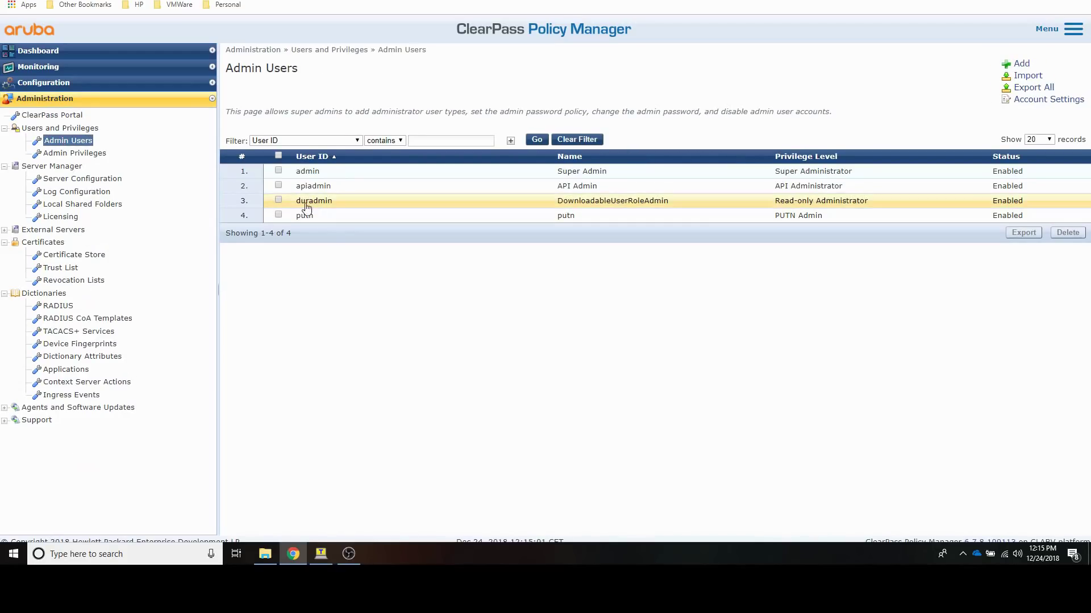
# Step: Review the duradmin admin account without changes, then go to Enforcement Profiles
pyautogui.click(305, 202)
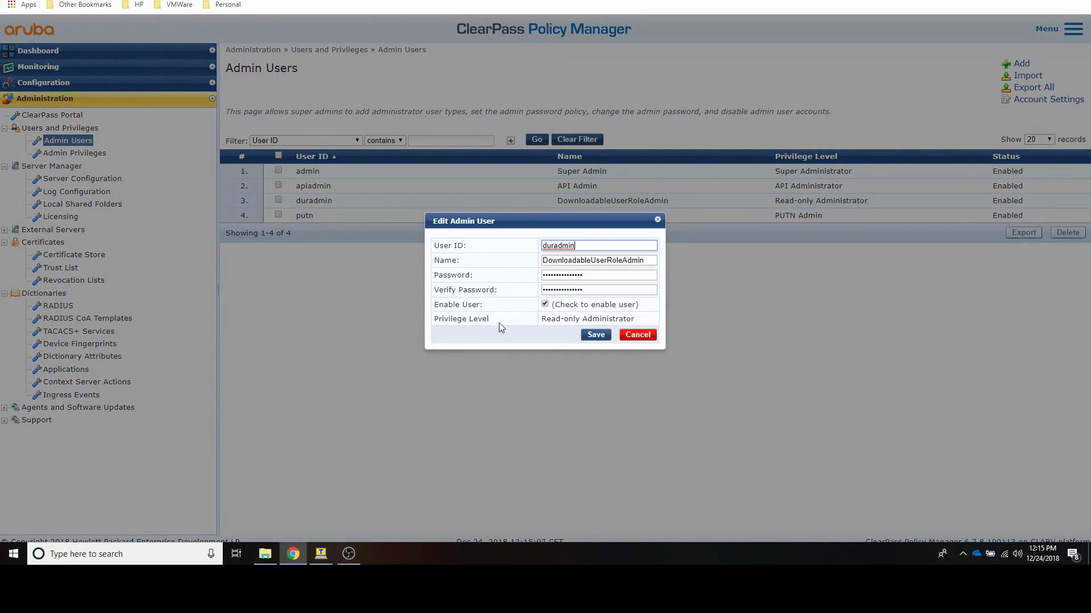
pyautogui.click(633, 337)
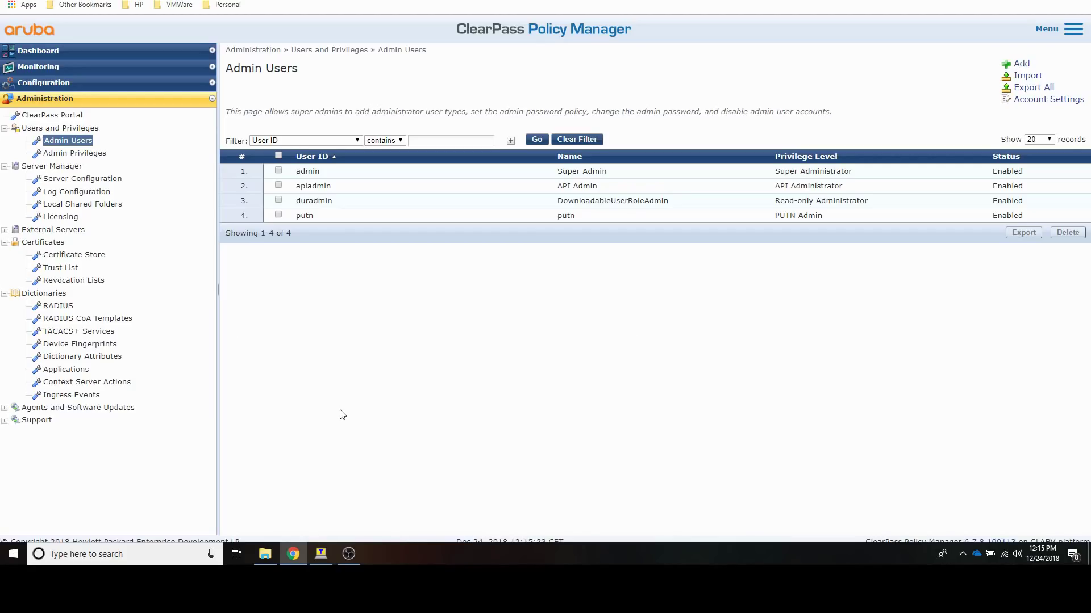
pyautogui.click(37, 84)
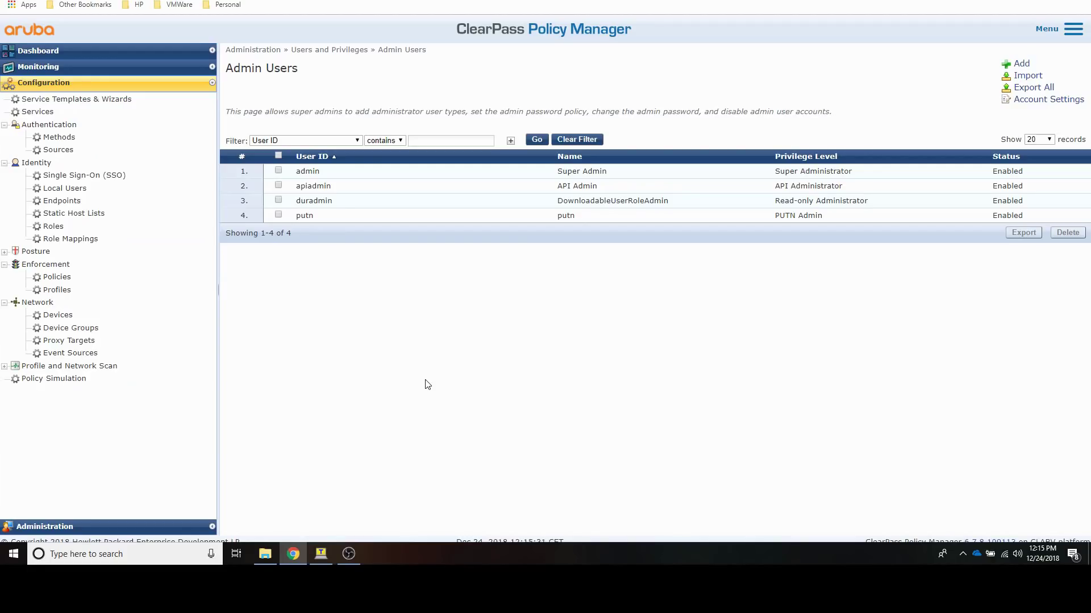
pyautogui.click(57, 290)
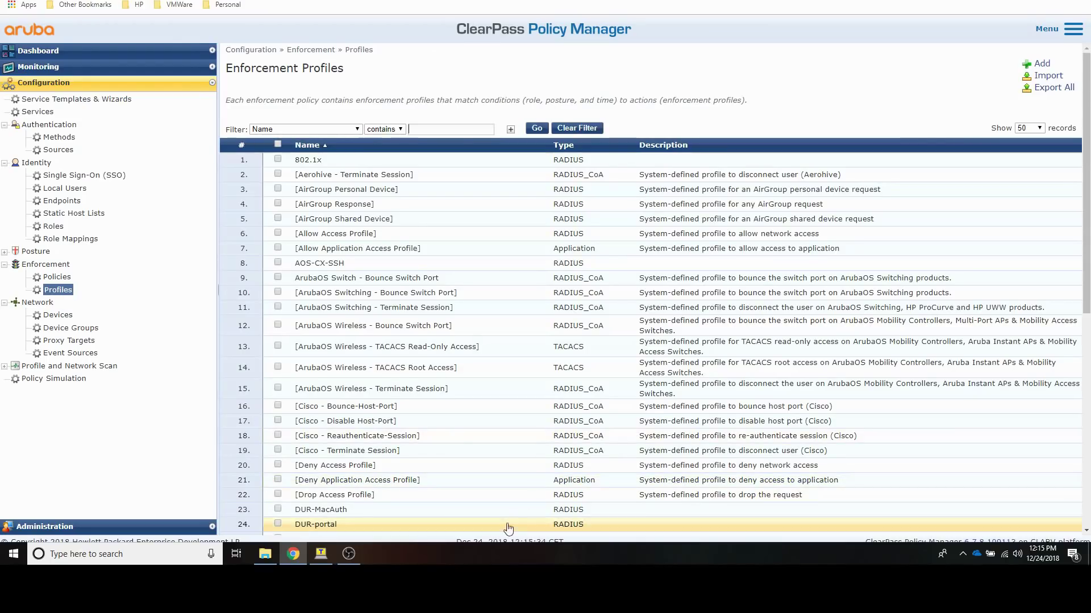
# Step: Create an Aruba Downloadable Role Enforcement profile named dur-dot1x for ArubaOS-Switch
pyautogui.click(1040, 63)
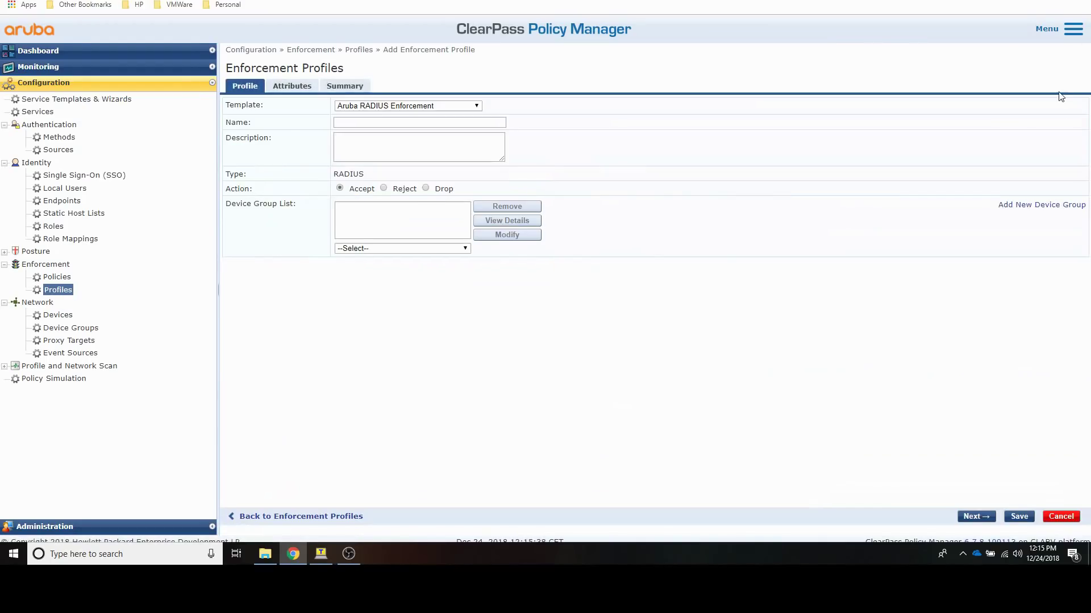
pyautogui.click(465, 108)
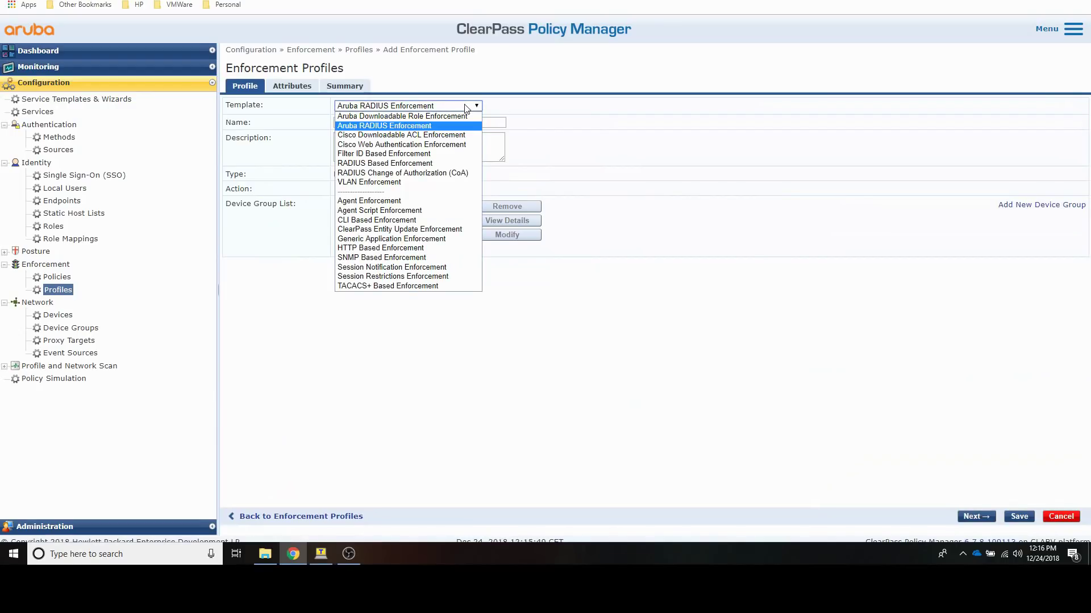
pyautogui.click(435, 116)
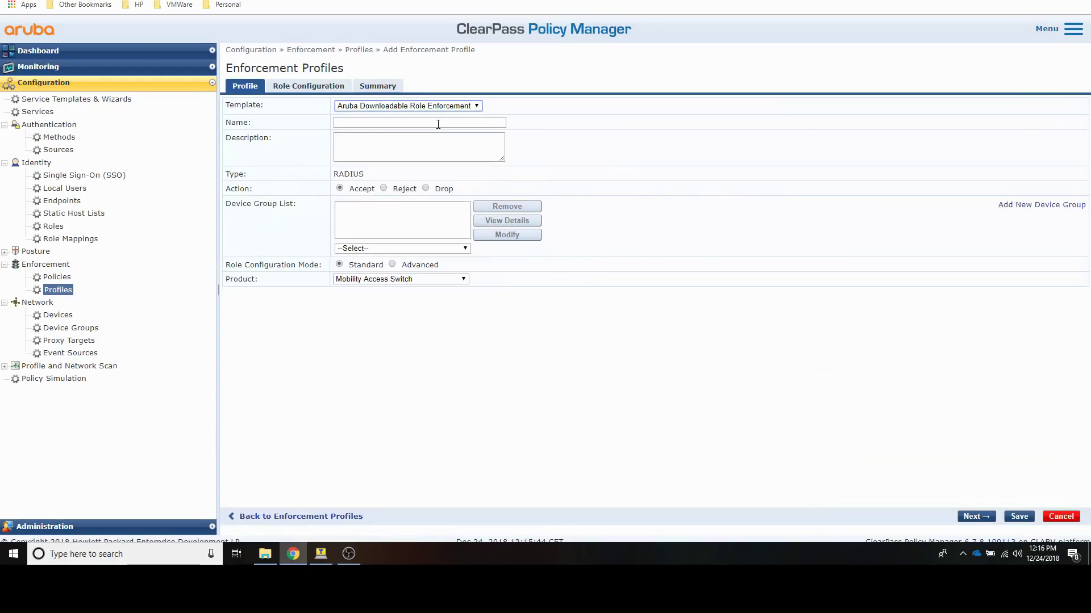
pyautogui.click(438, 123)
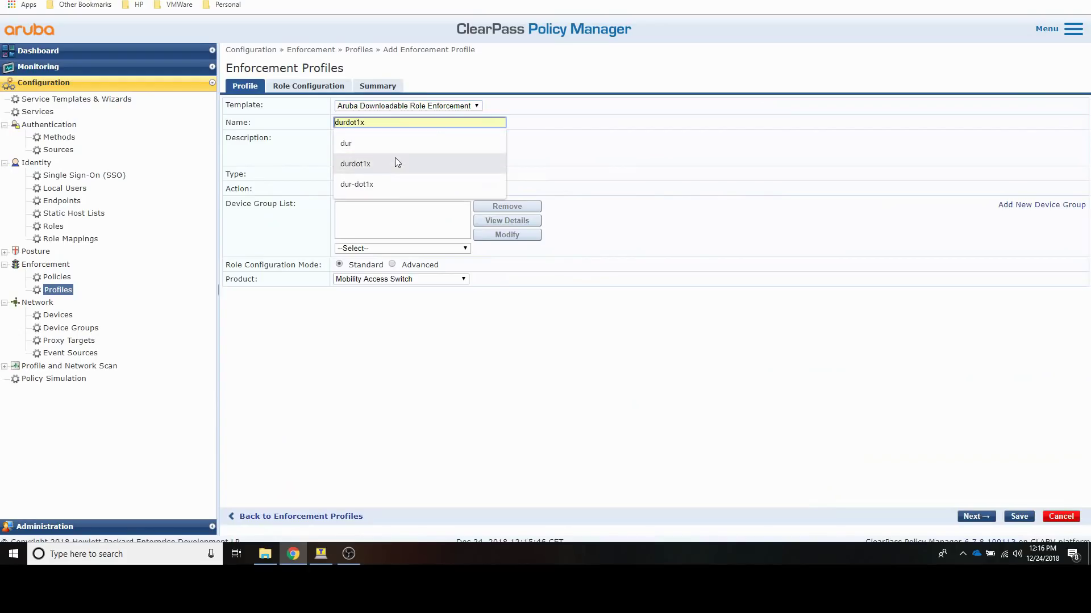
pyautogui.click(397, 183)
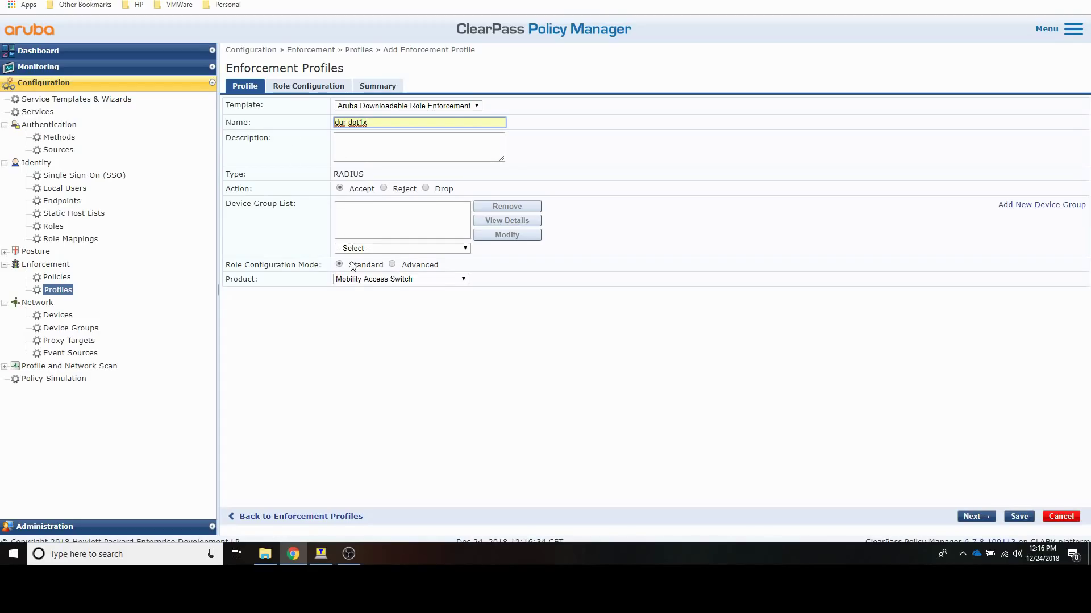
pyautogui.click(358, 280)
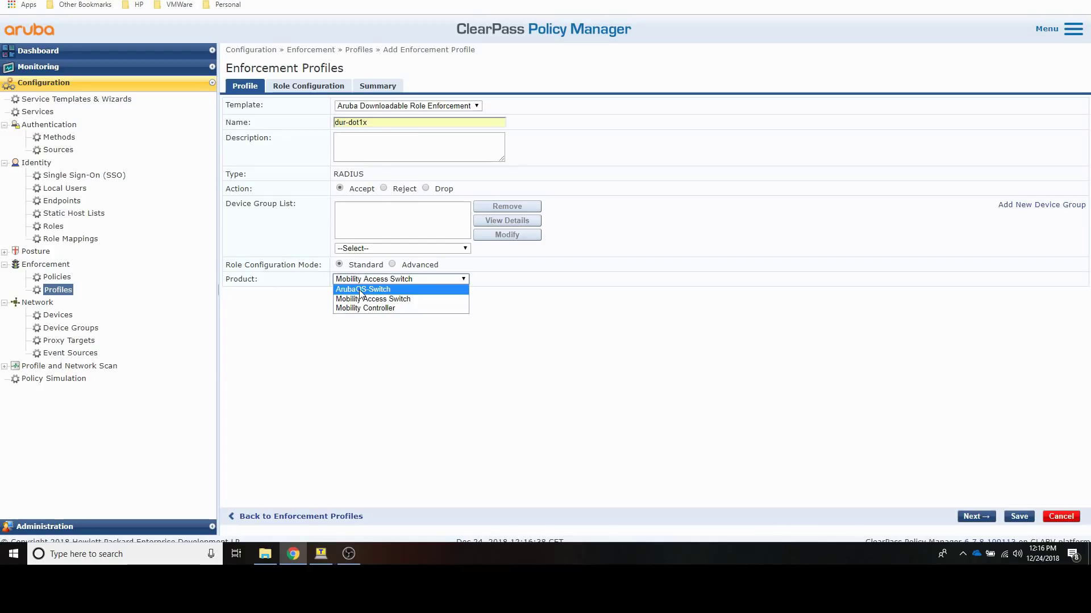
pyautogui.click(359, 290)
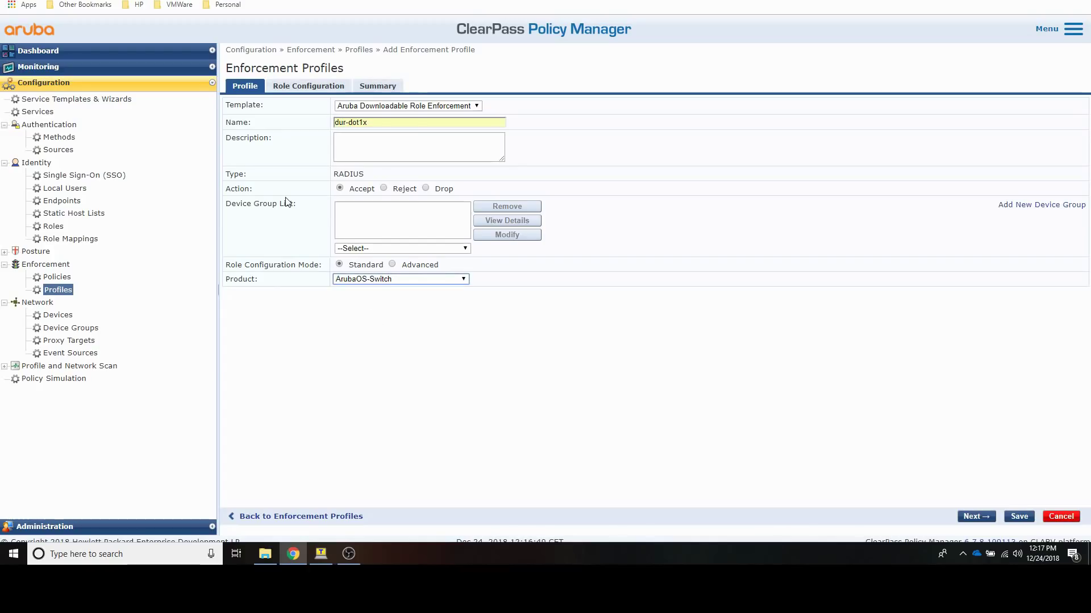
pyautogui.click(306, 89)
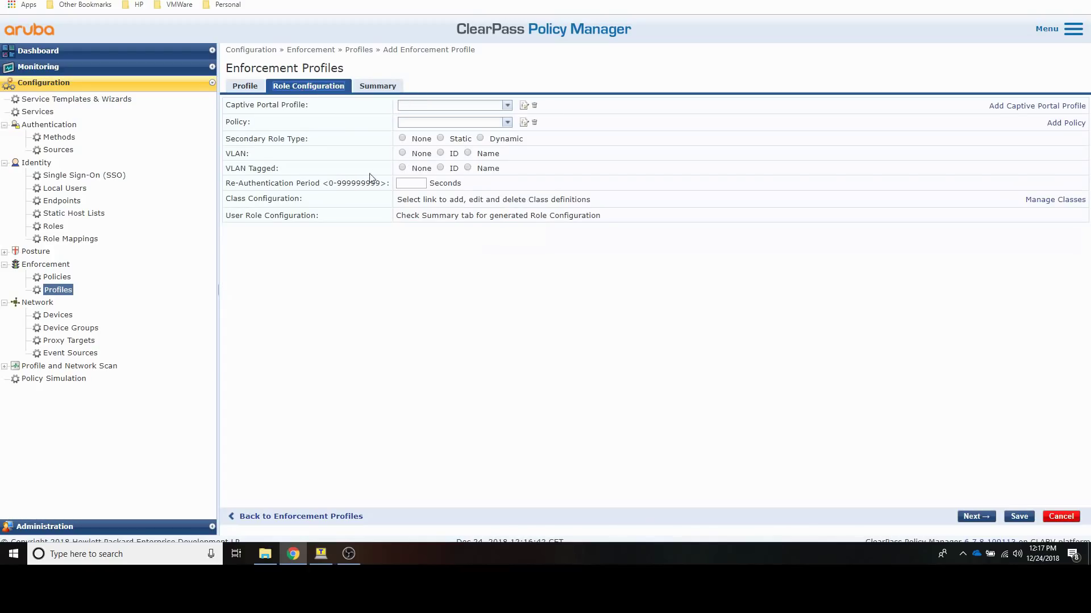
# Step: Give dur-dot1x static controller role employee and VLAN ID 110, and save it
pyautogui.click(441, 139)
pyautogui.click(434, 156)
pyautogui.write('employee')
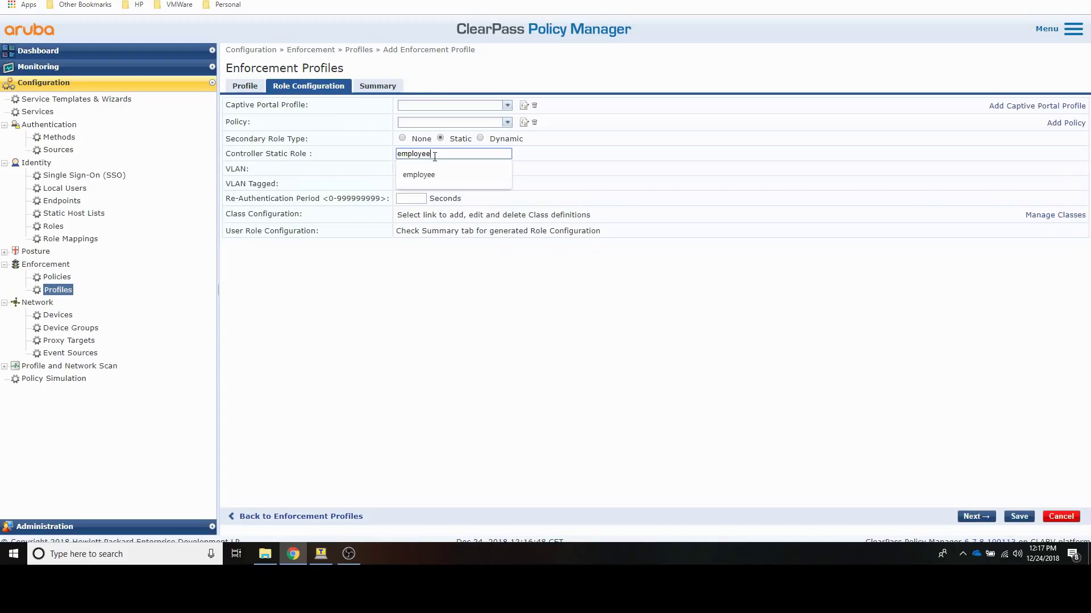
pyautogui.click(392, 360)
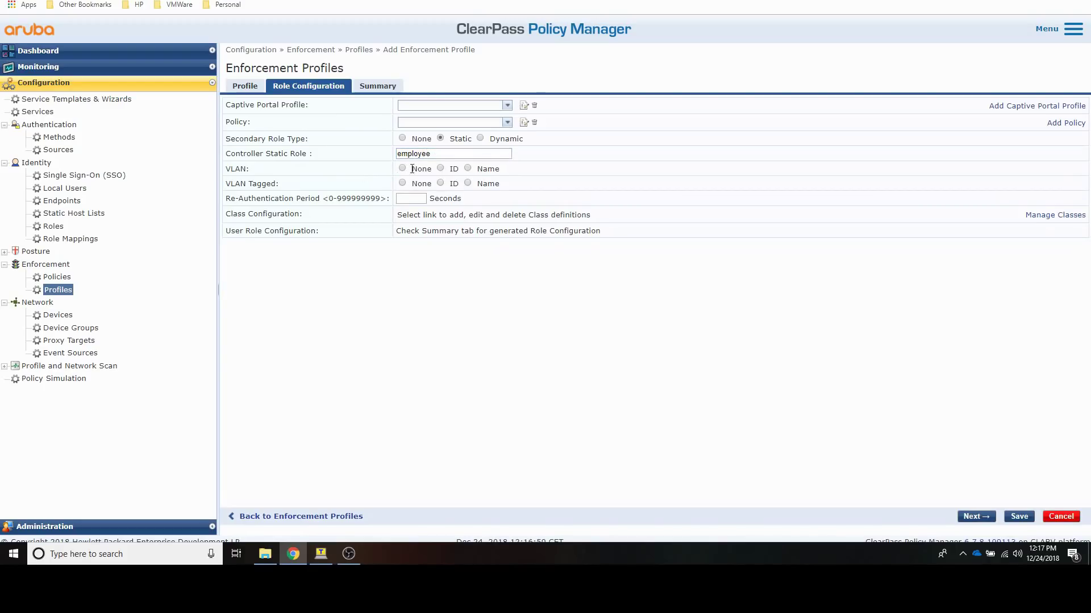
pyautogui.click(441, 169)
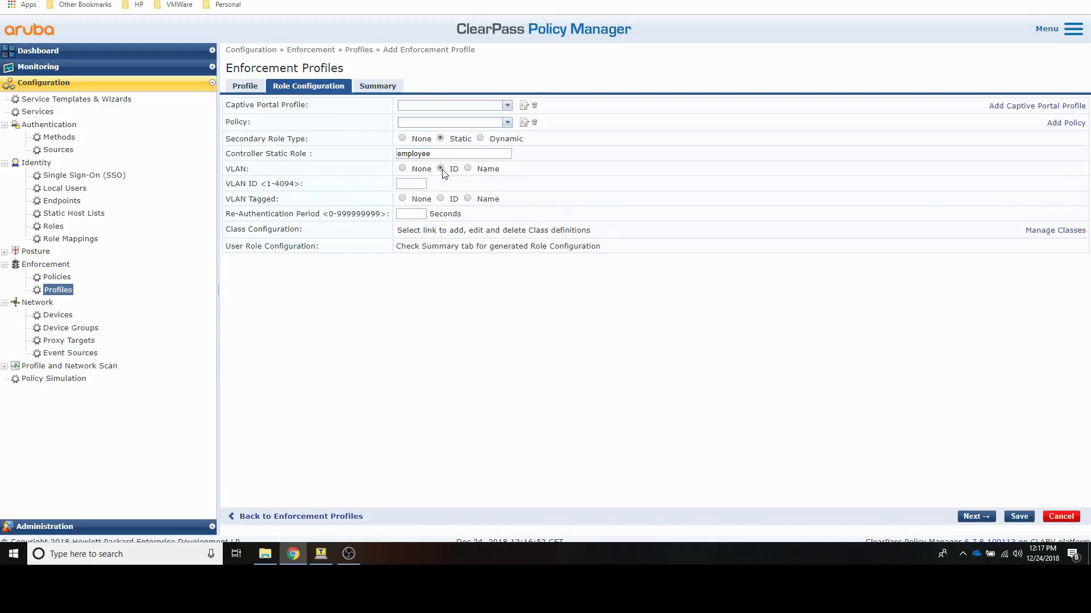
pyautogui.click(419, 184)
pyautogui.write('110')
pyautogui.click(428, 308)
pyautogui.click(1018, 517)
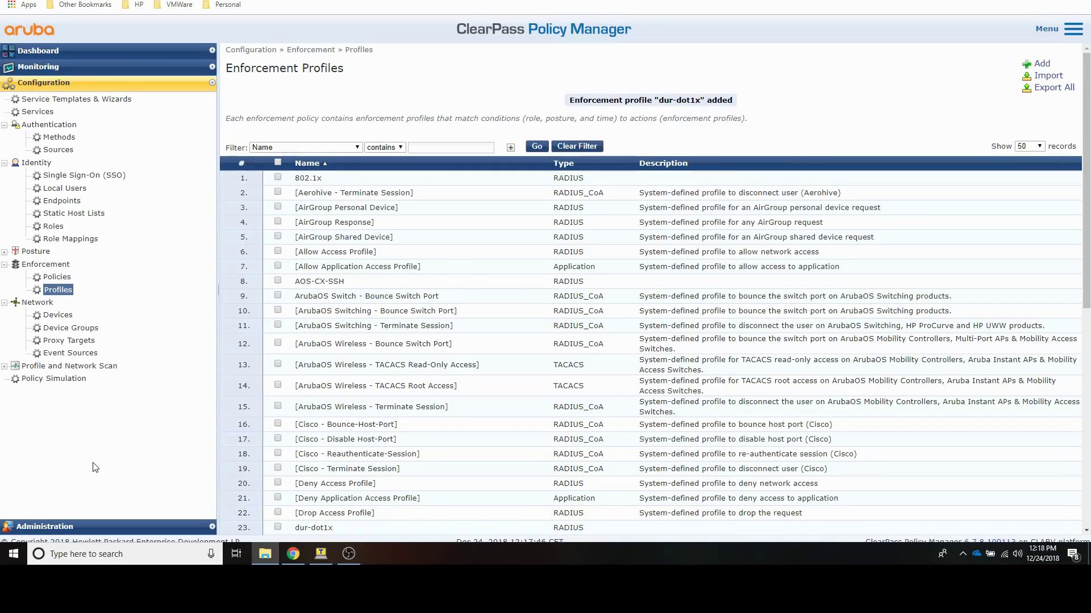
pyautogui.click(57, 276)
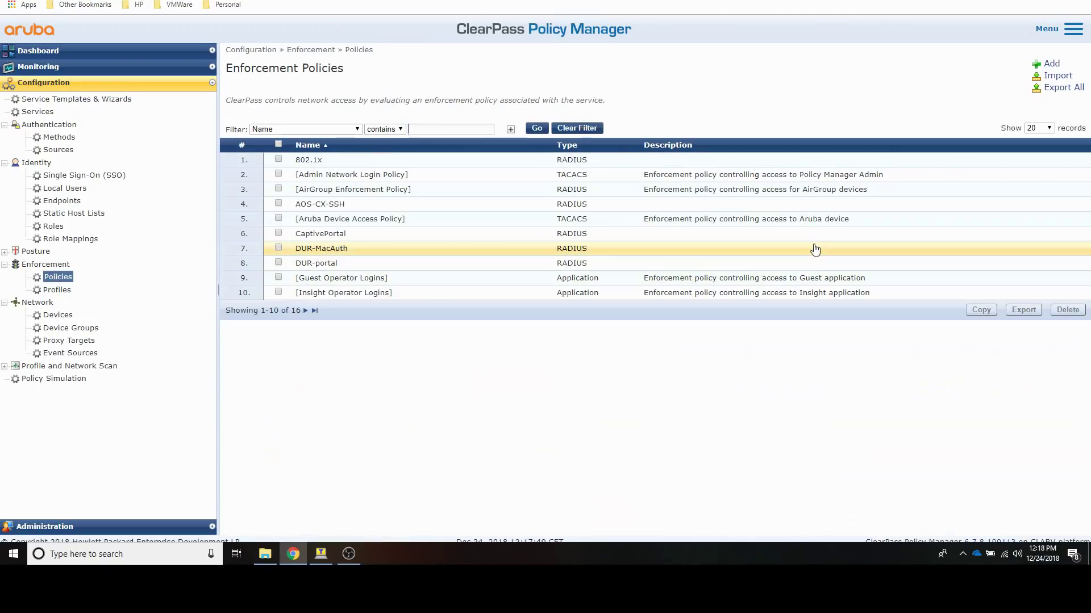
# Step: Add enforcement policy dur-802.1x with [Deny Access Profile] as its default profile
pyautogui.click(1050, 63)
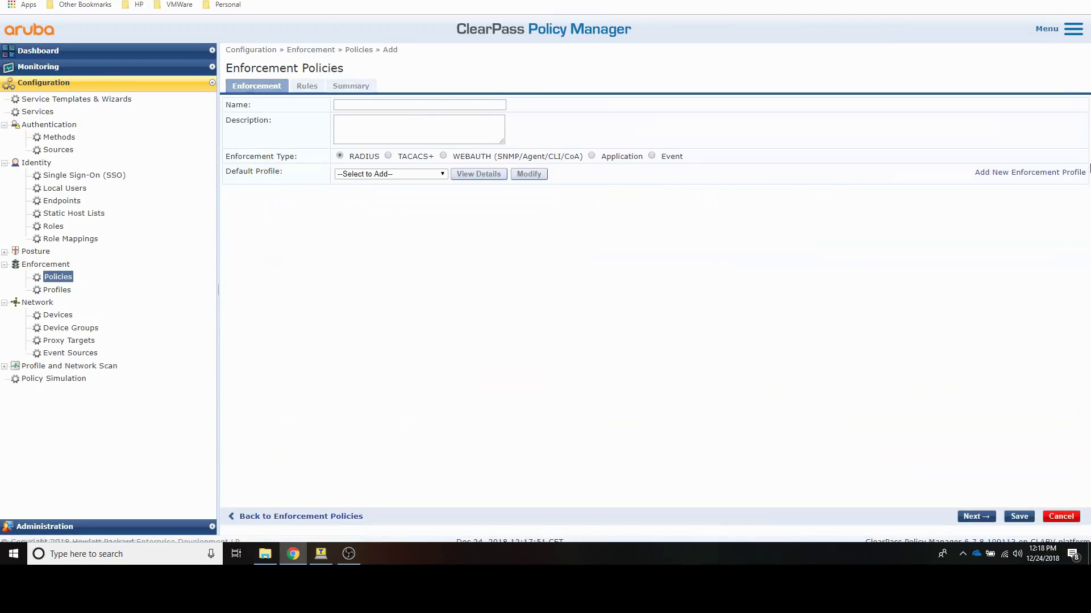
pyautogui.click(362, 104)
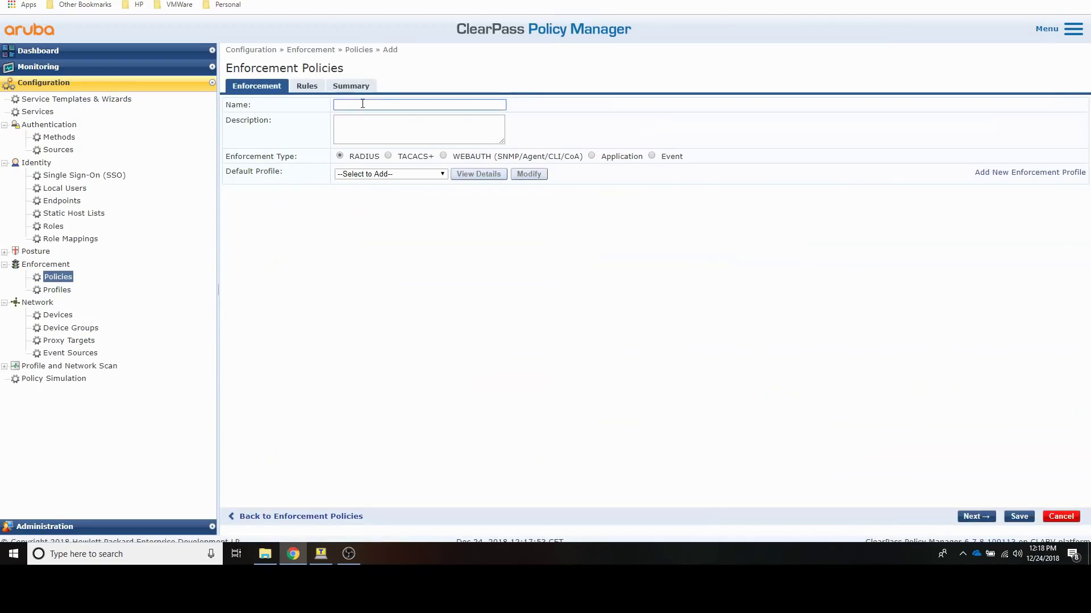
pyautogui.write('dur-802.1x')
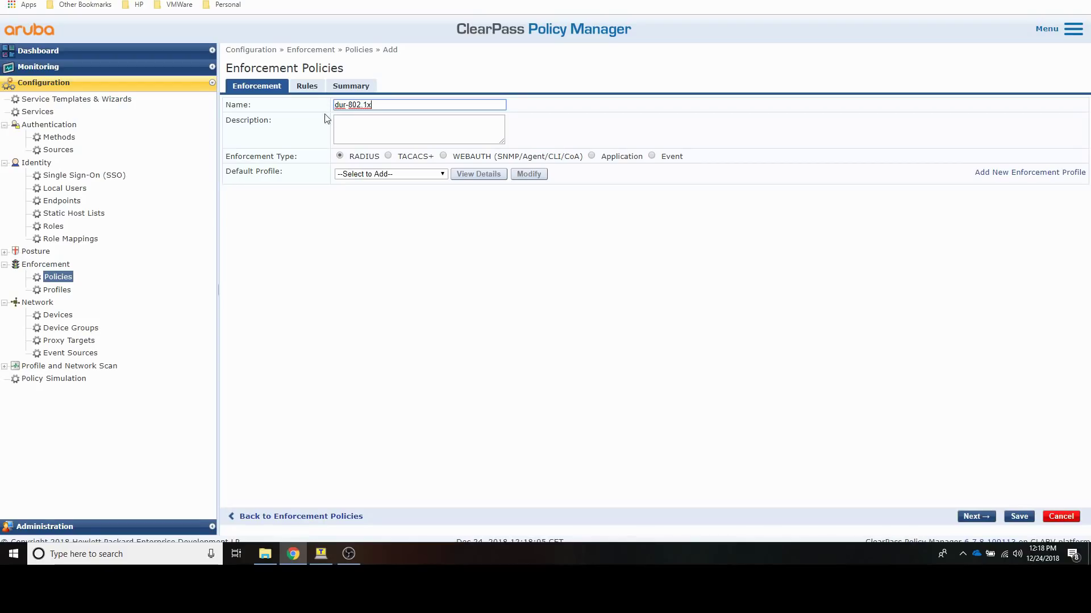
pyautogui.click(357, 176)
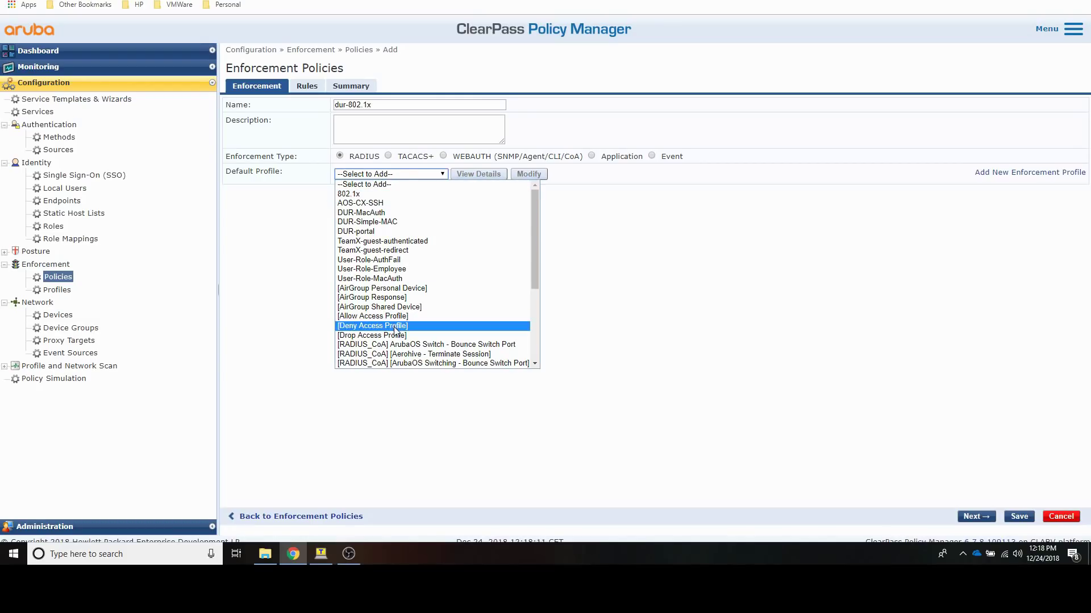
pyautogui.click(375, 326)
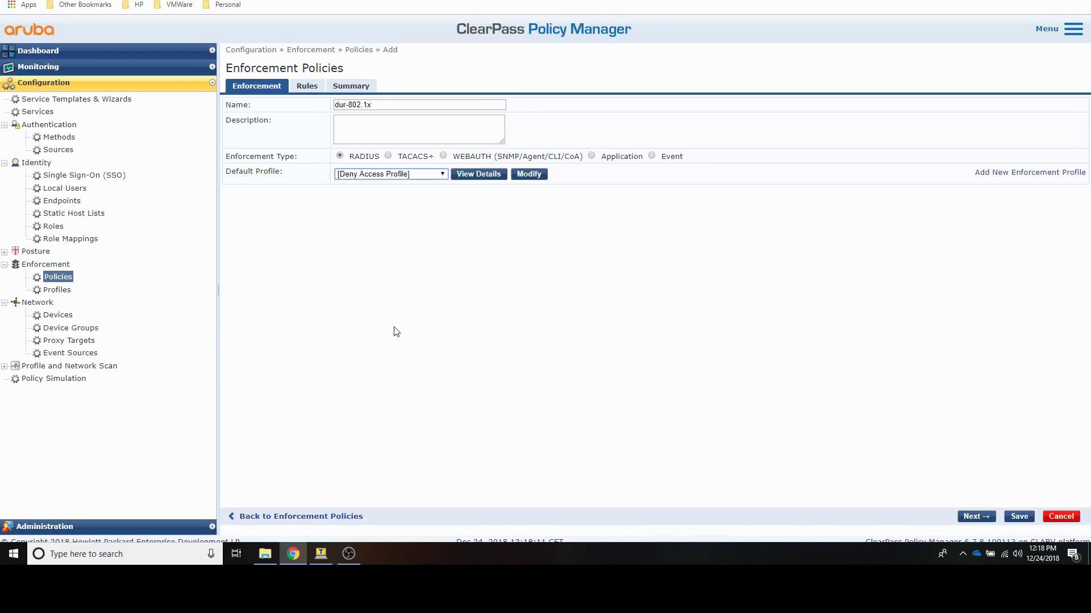
pyautogui.click(304, 86)
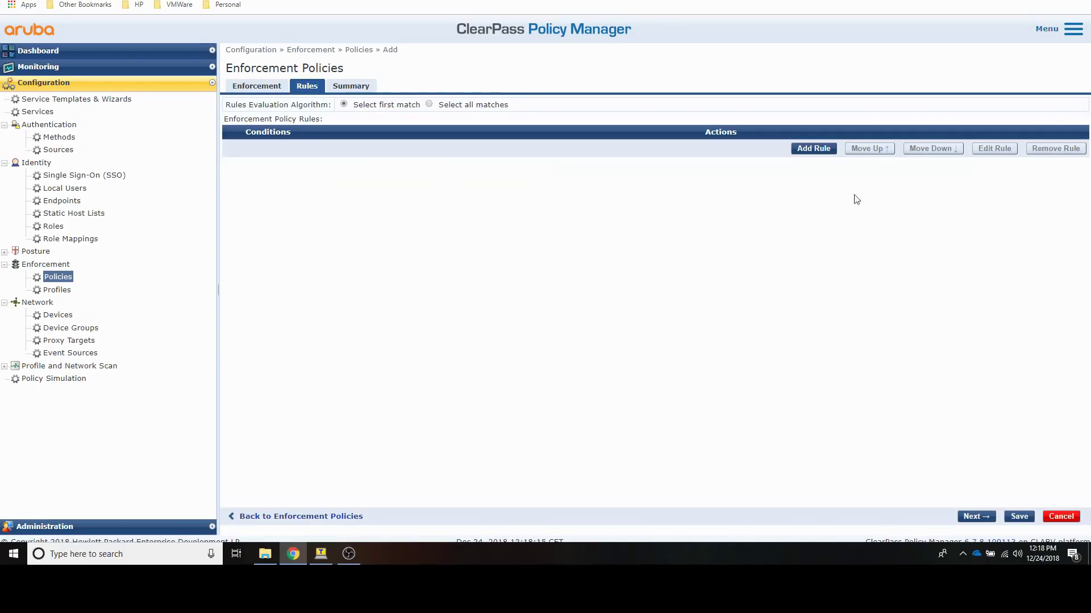
# Step: Add a rule condition Tips:Role EQUALS [User Authenticated]
pyautogui.click(811, 149)
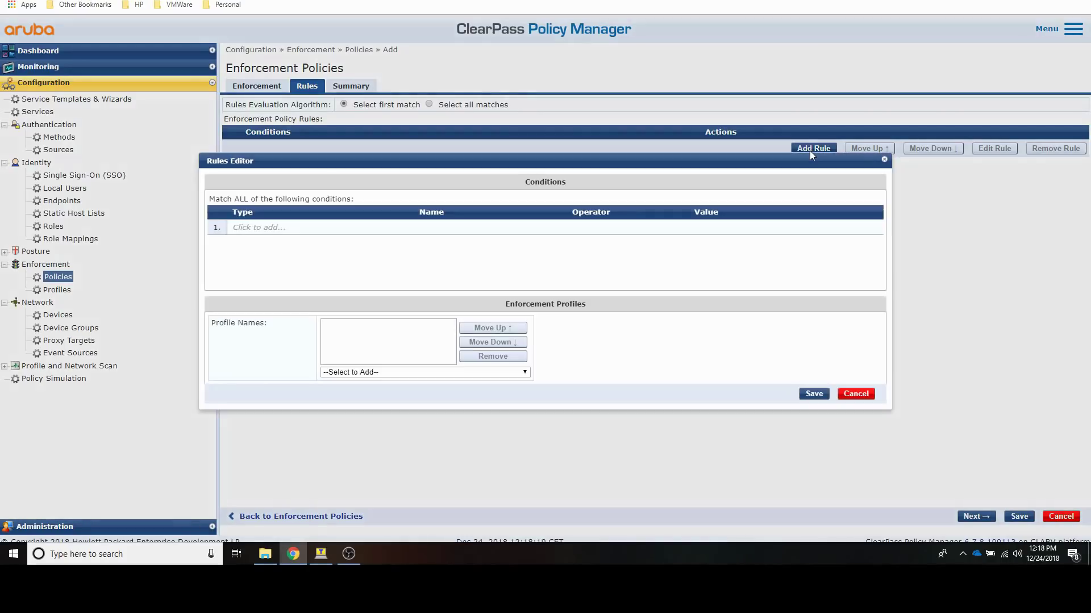
pyautogui.click(289, 229)
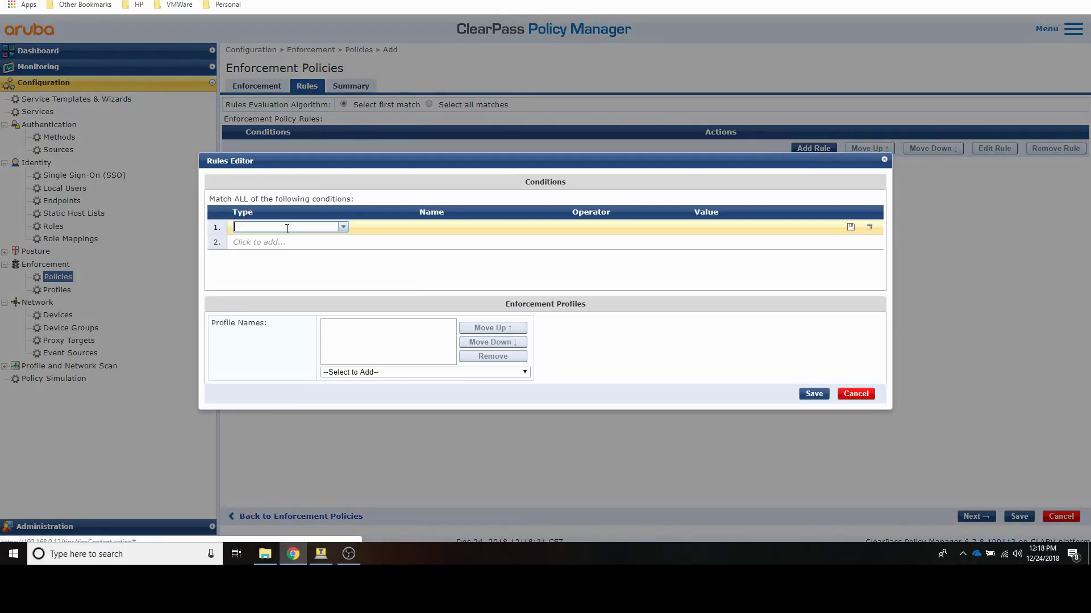
pyautogui.click(342, 226)
pyautogui.click(313, 241)
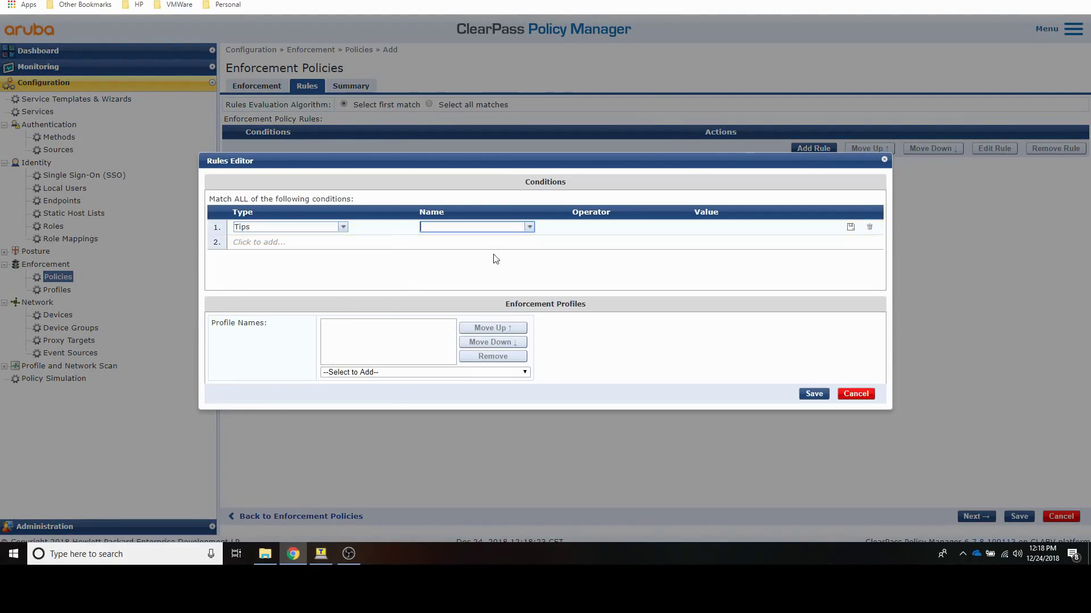
pyautogui.click(529, 227)
pyautogui.click(493, 250)
pyautogui.click(656, 227)
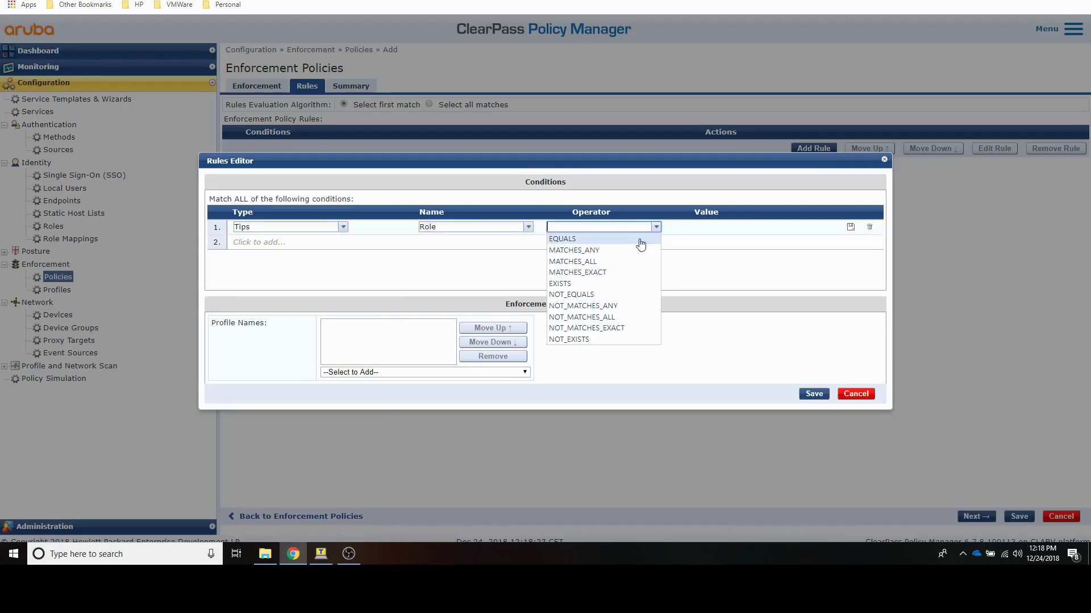
pyautogui.click(620, 241)
pyautogui.click(804, 228)
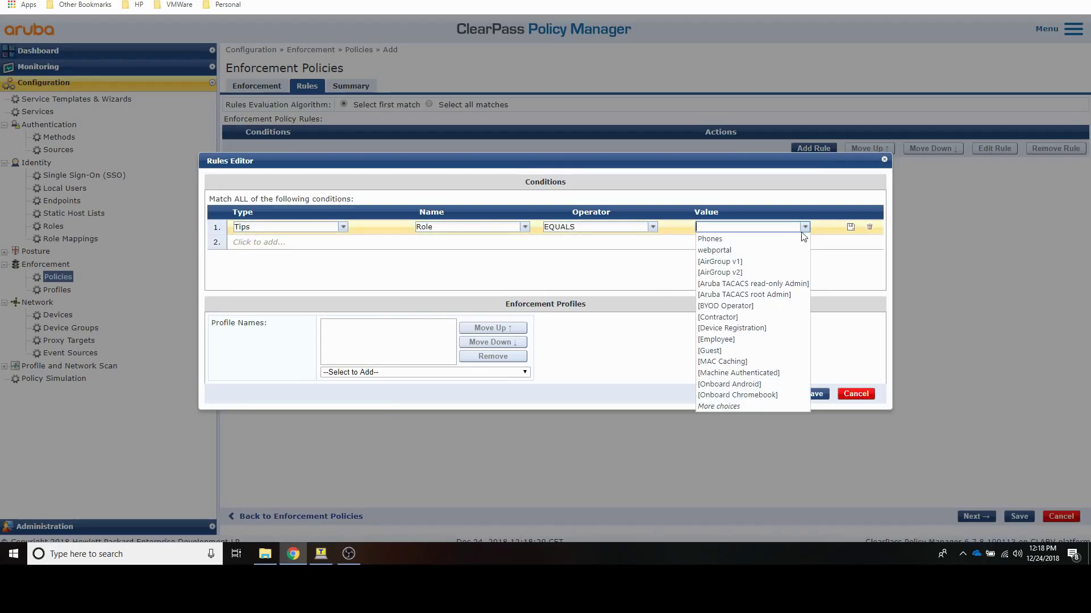
pyautogui.click(719, 407)
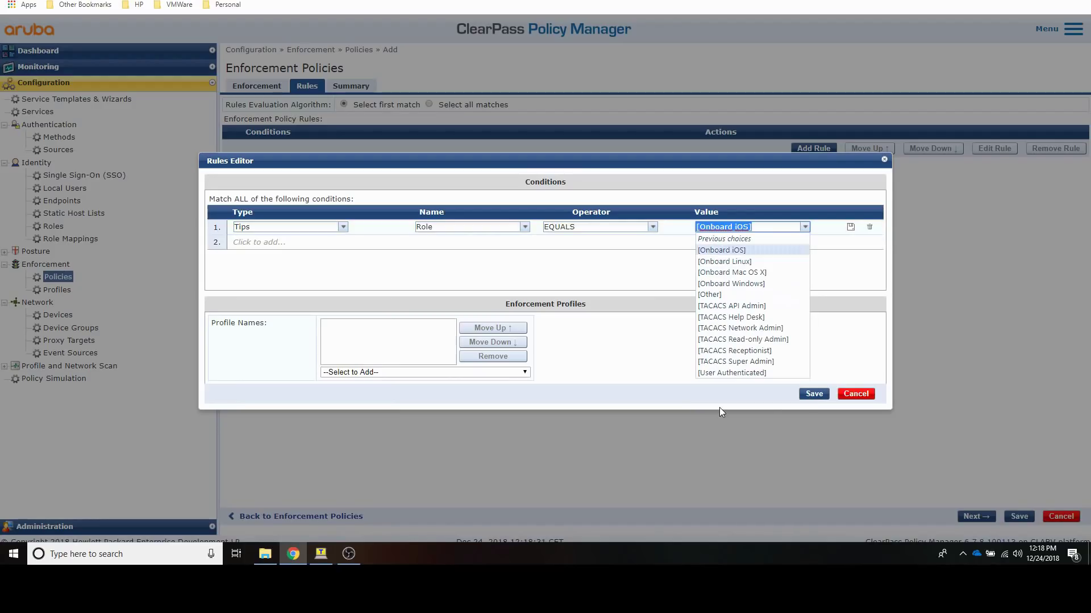
pyautogui.click(715, 379)
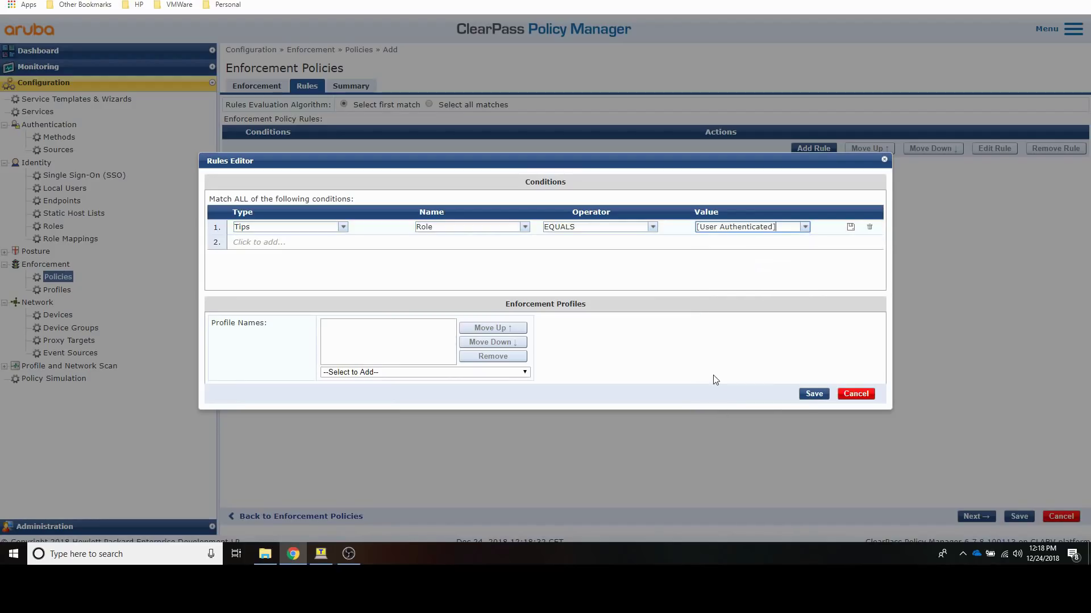
pyautogui.click(850, 227)
# Step: Attach the [RADIUS] dur-dot1x profile to the rule and save the policy
pyautogui.click(403, 372)
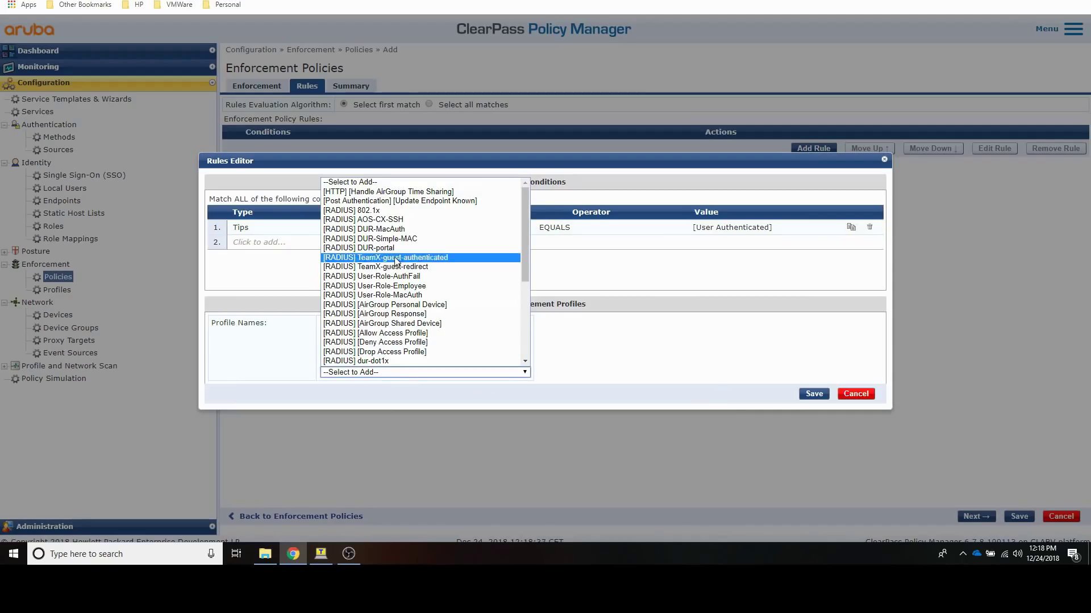
pyautogui.click(376, 361)
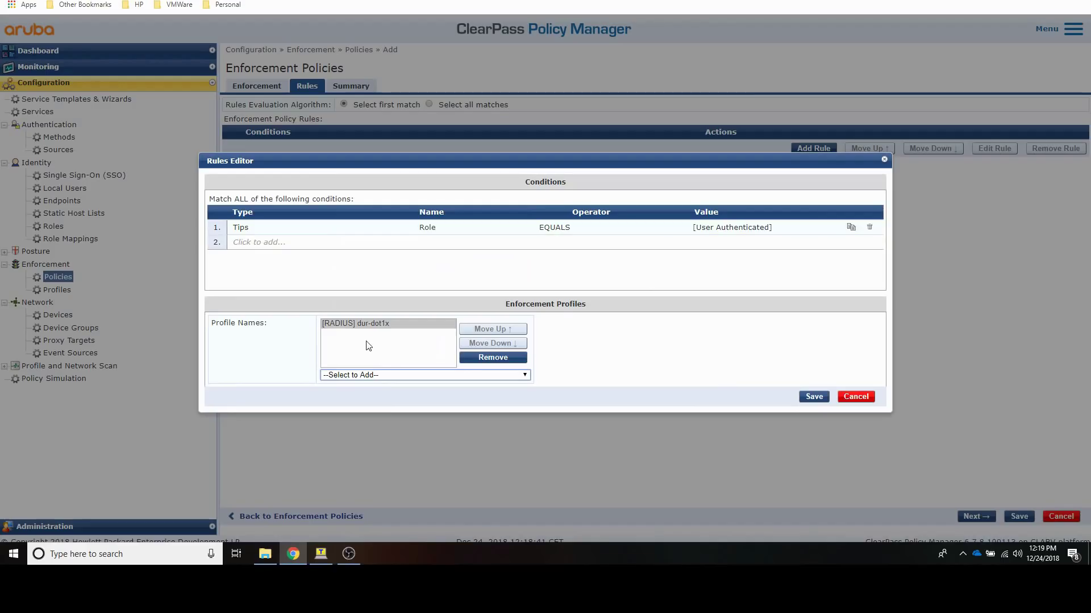
pyautogui.click(815, 400)
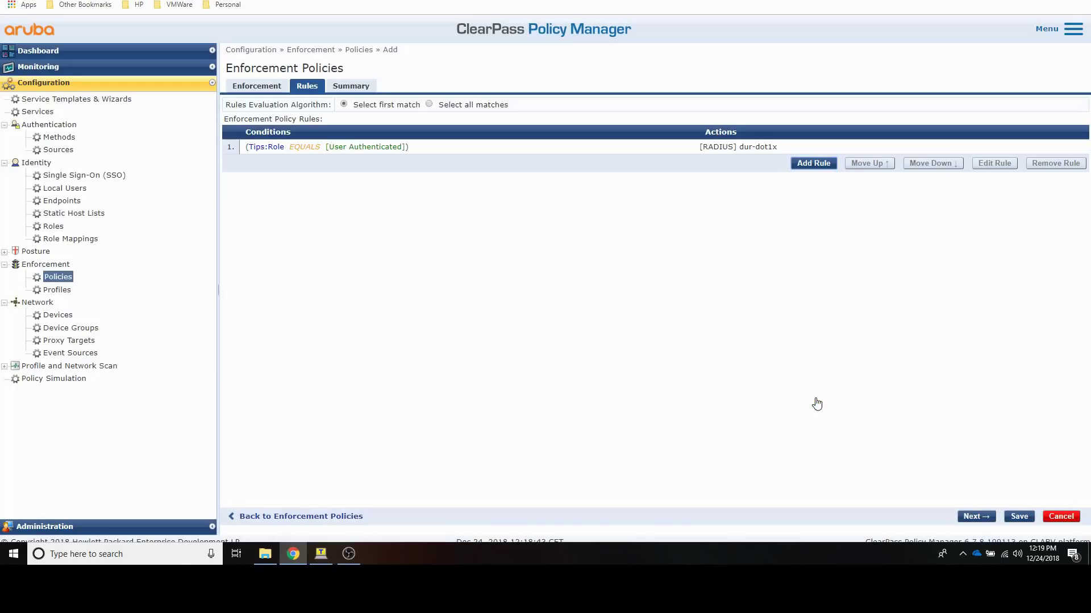
pyautogui.click(1017, 517)
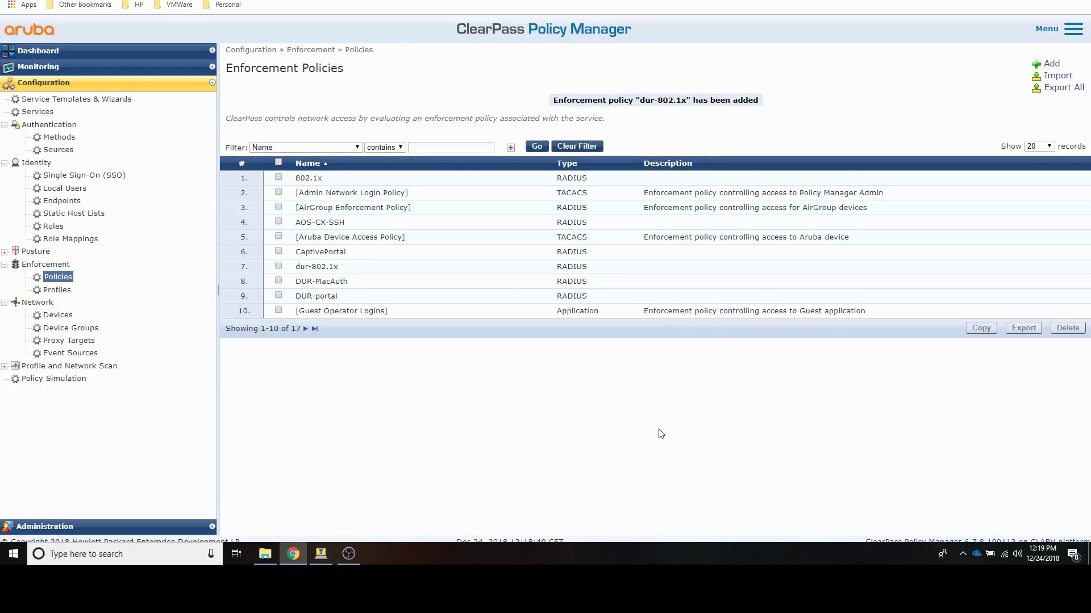
# Step: Add an 802.1X Wired service dur-802.1x authenticating against Local User Repository
pyautogui.click(39, 112)
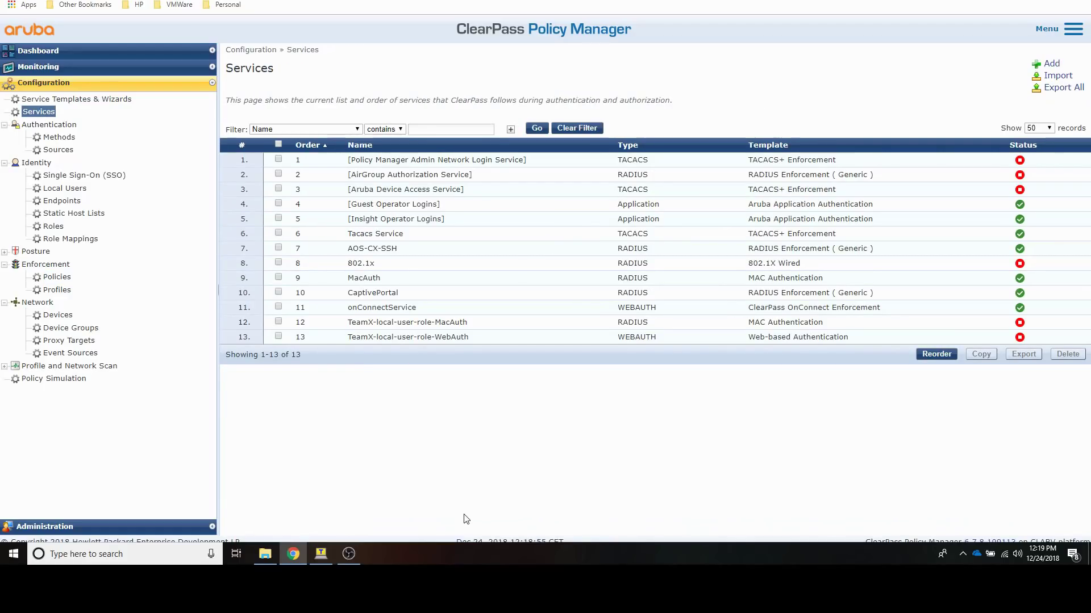
pyautogui.click(1051, 64)
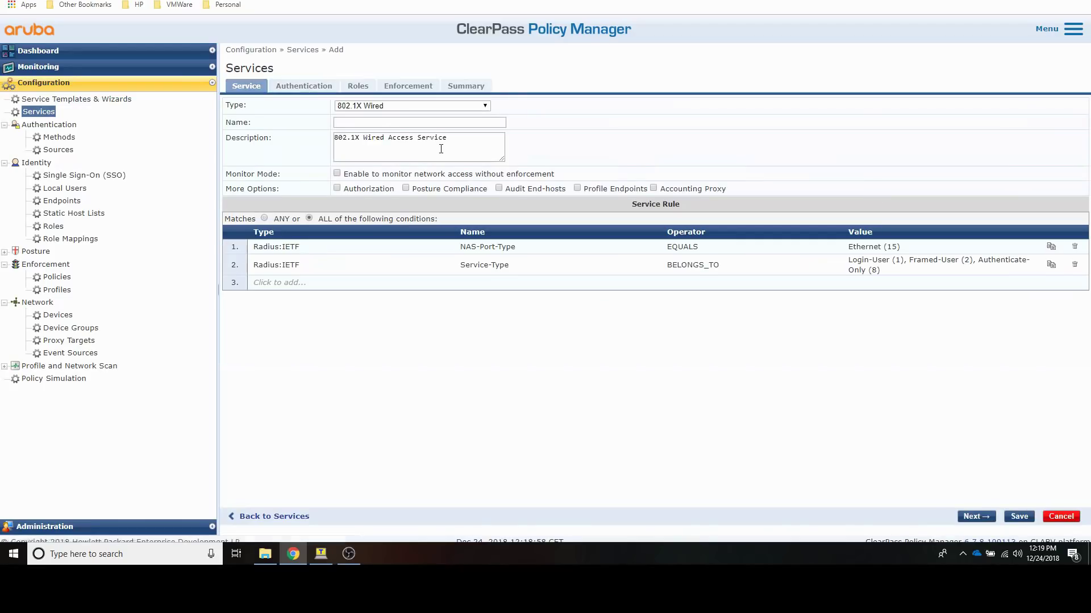
pyautogui.click(361, 121)
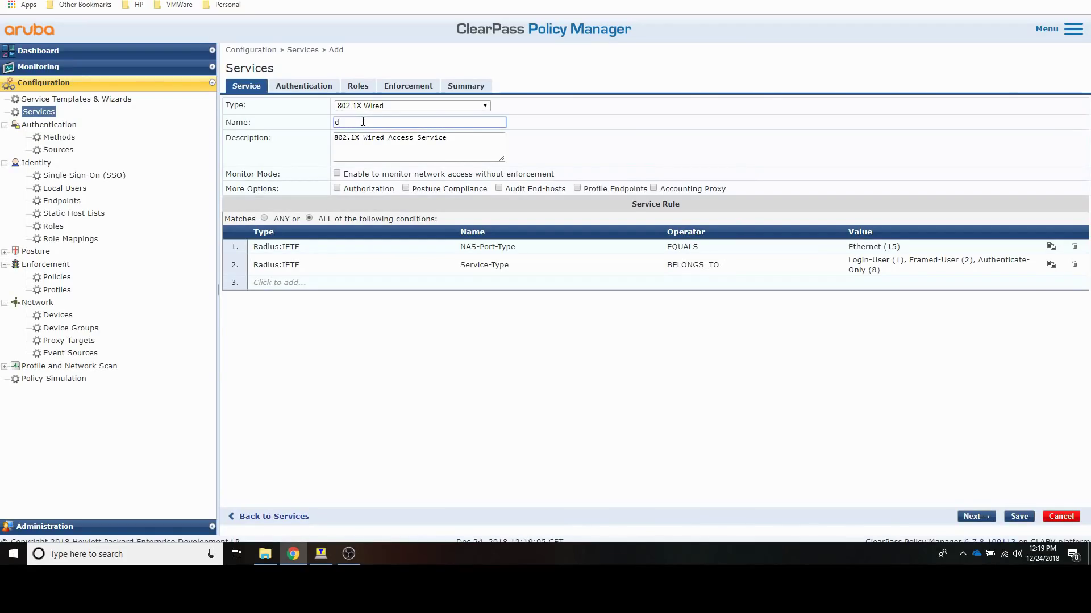
pyautogui.write('dur-802.1x')
pyautogui.click(305, 87)
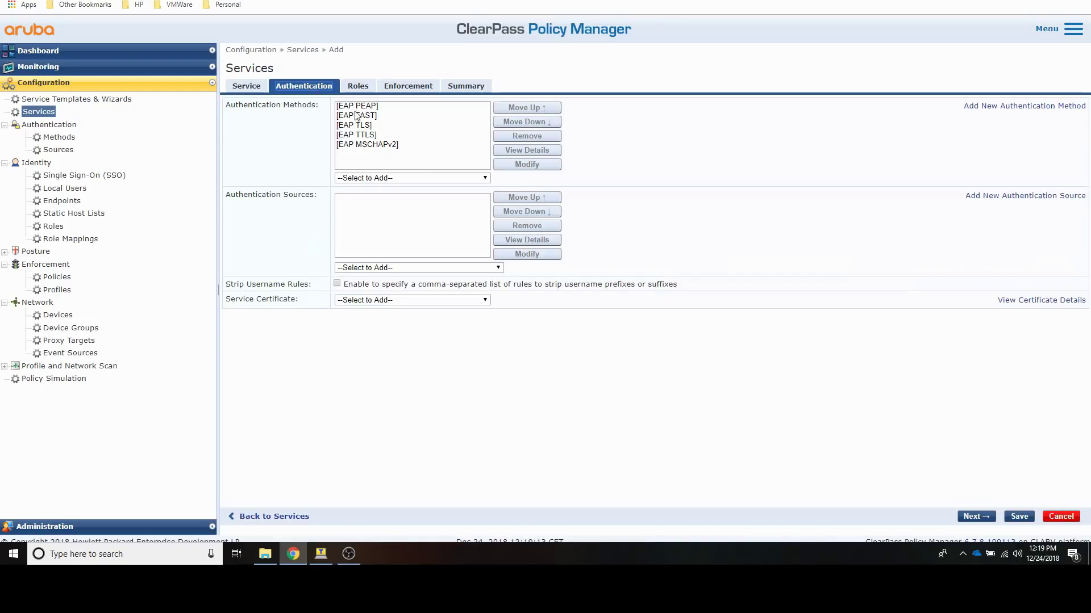
pyautogui.click(430, 268)
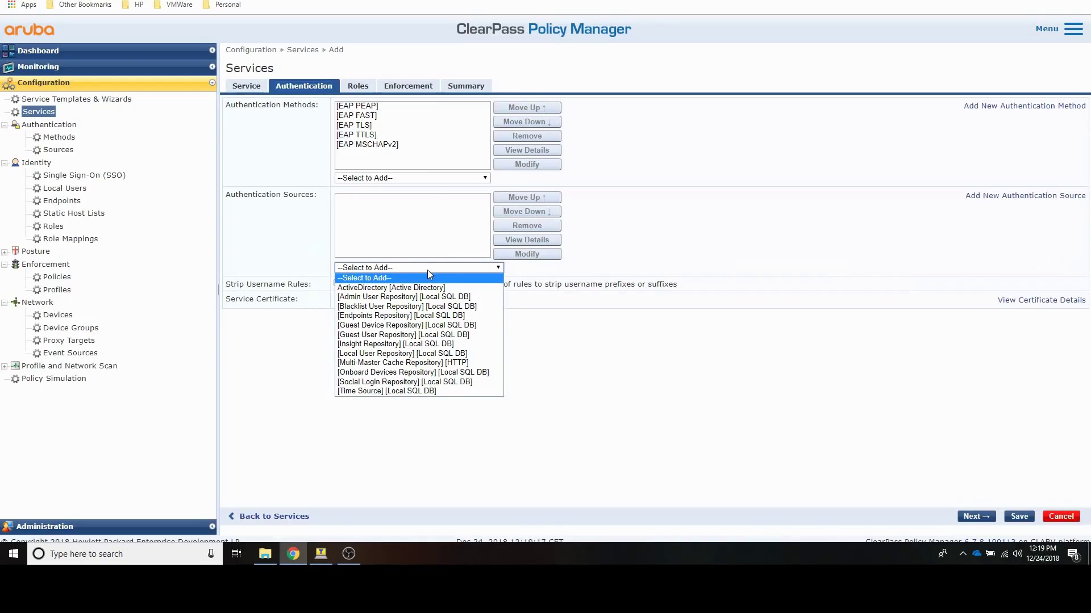
pyautogui.click(423, 353)
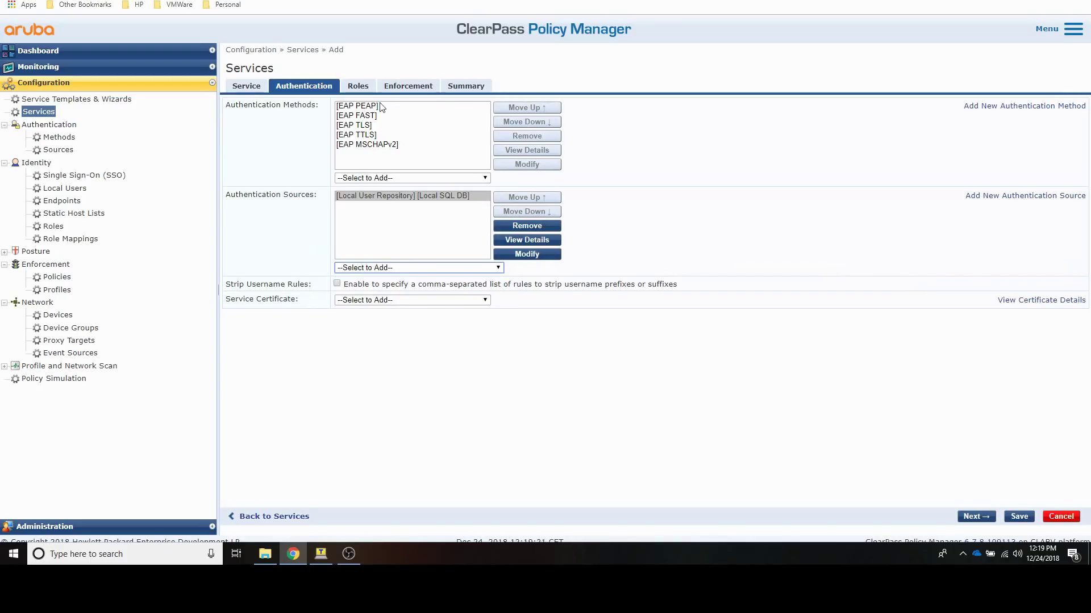
# Step: Set the service's enforcement policy to dur-802.1x and save the service
pyautogui.click(397, 88)
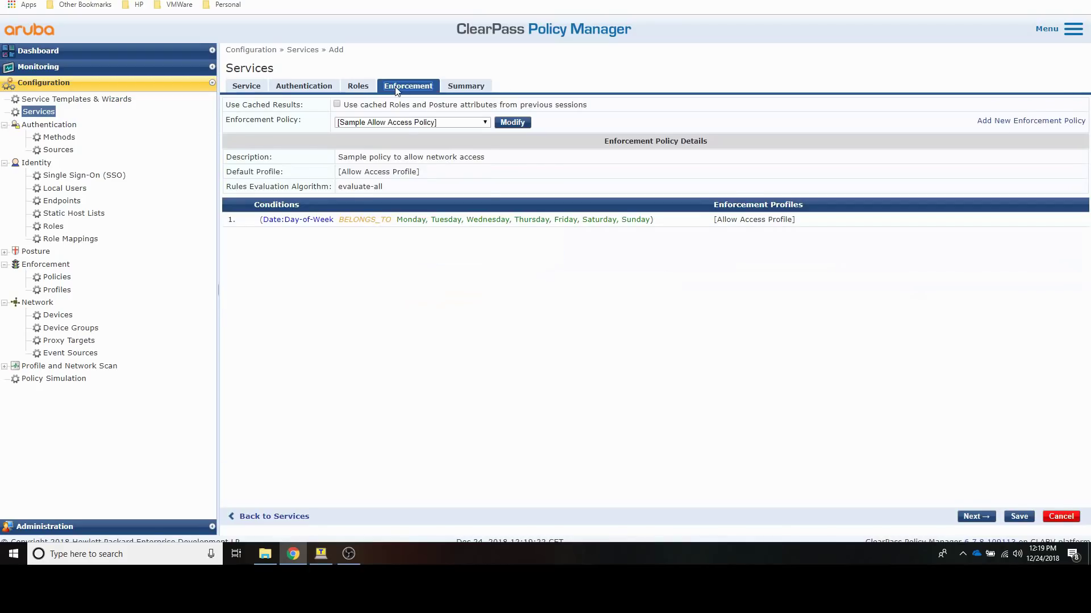
pyautogui.click(408, 124)
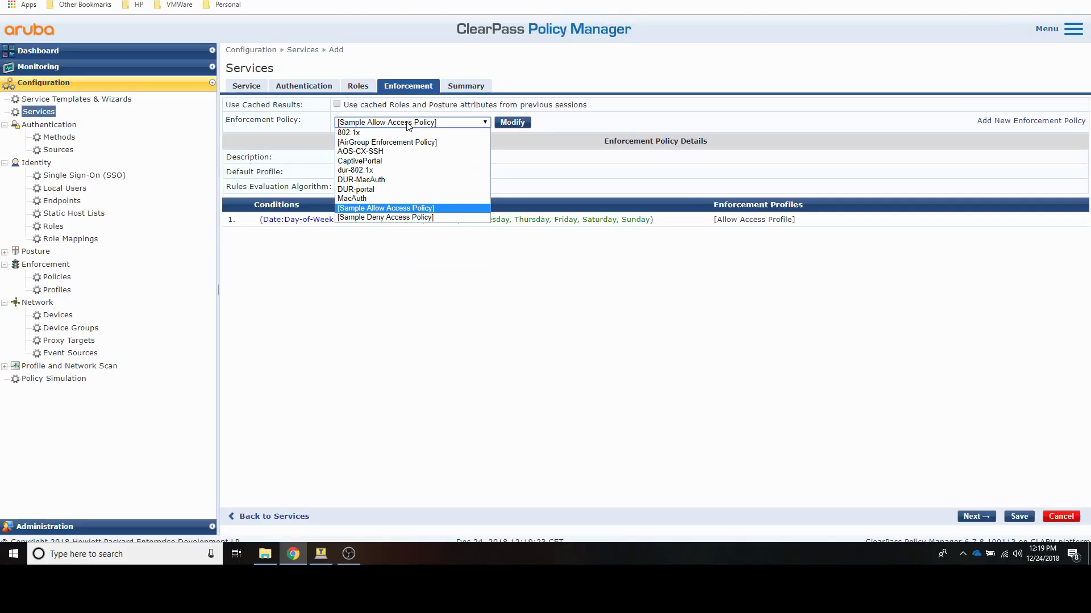
pyautogui.click(389, 170)
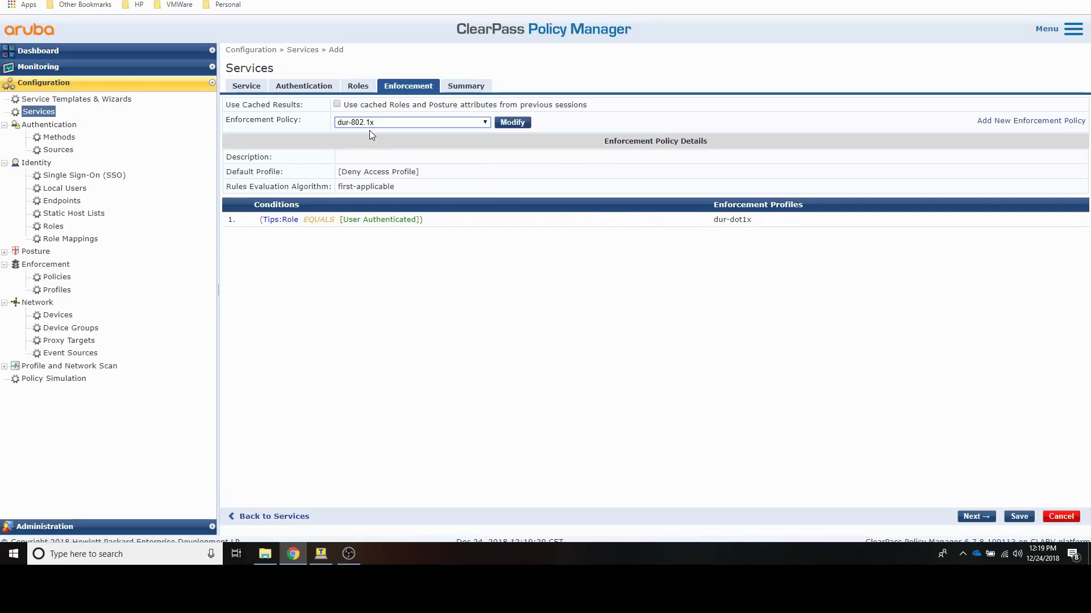
pyautogui.click(1019, 517)
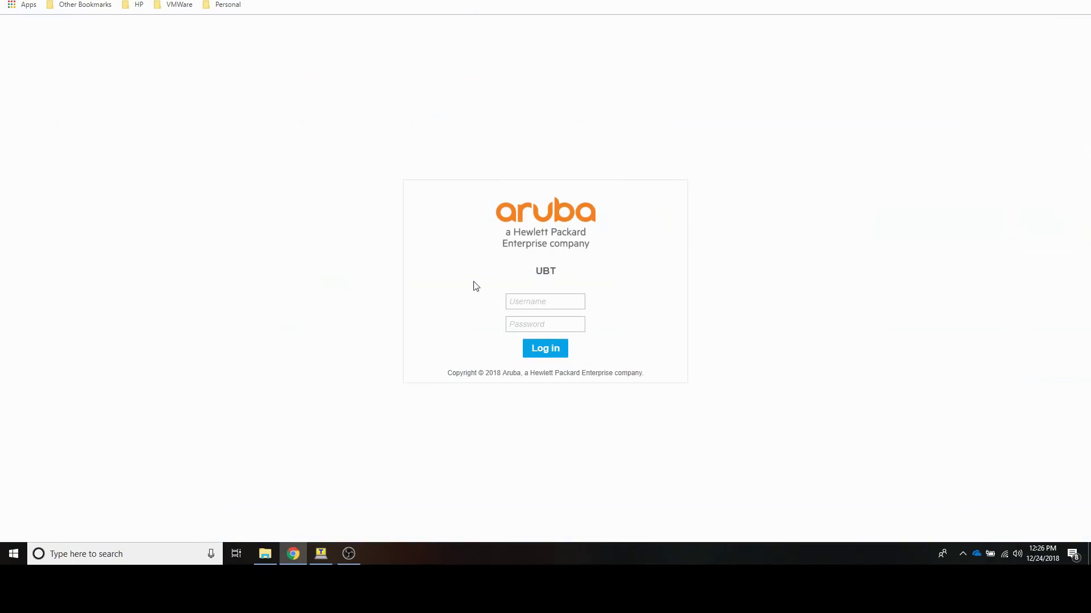
# Step: Sign in to the Mobility Controller with the admin username and password
pyautogui.click(523, 304)
pyautogui.write('admin')
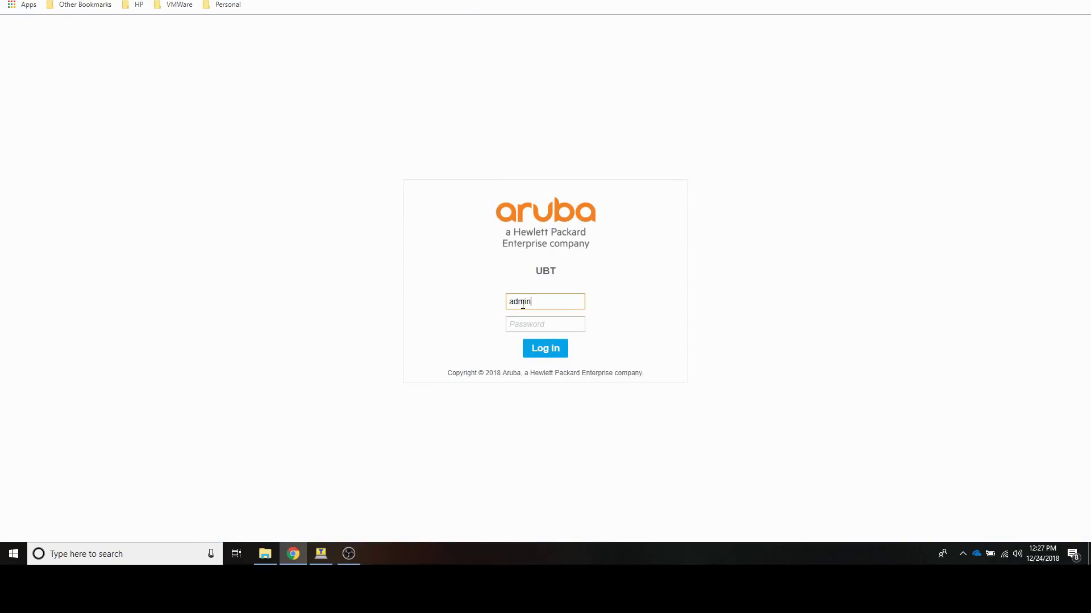
pyautogui.press('Tab')
pyautogui.write('••')
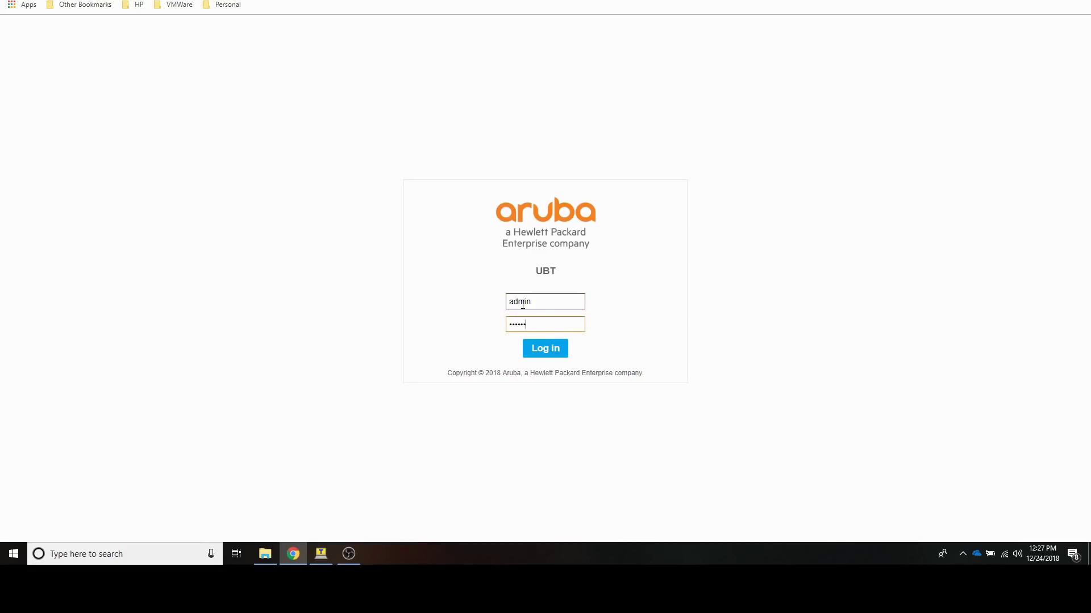
pyautogui.press('Return')
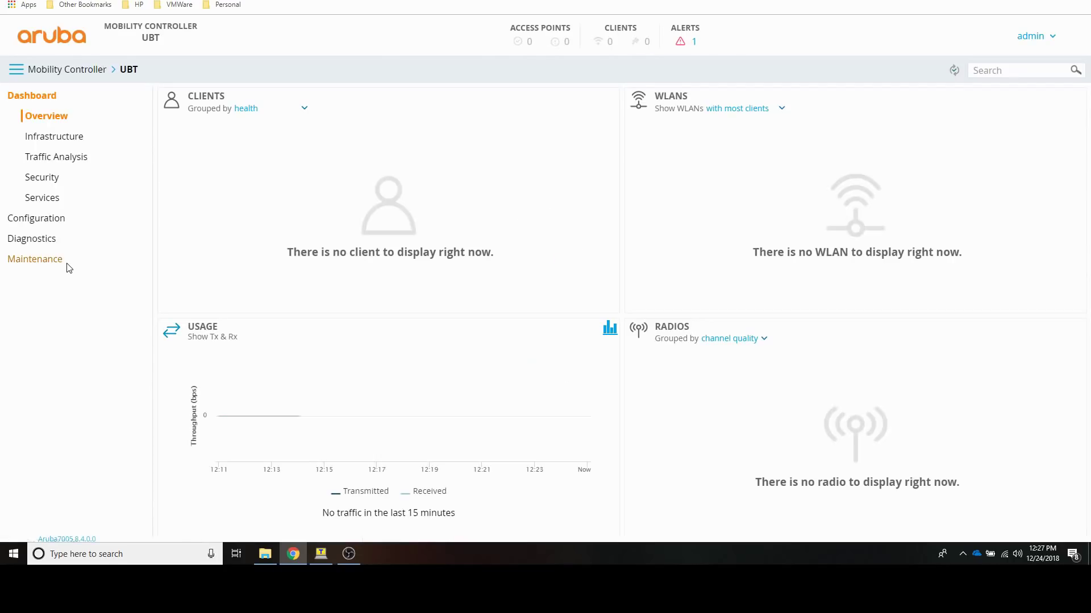
# Step: Create VLAN employee with ID 110 under Configuration > Interfaces > VLANs
pyautogui.click(30, 223)
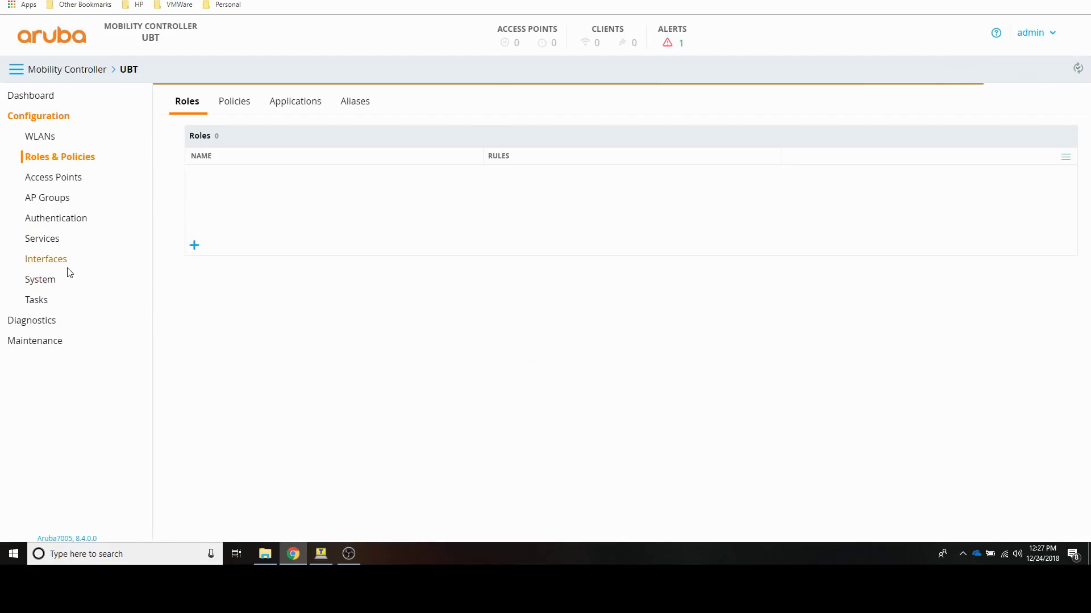
pyautogui.click(45, 260)
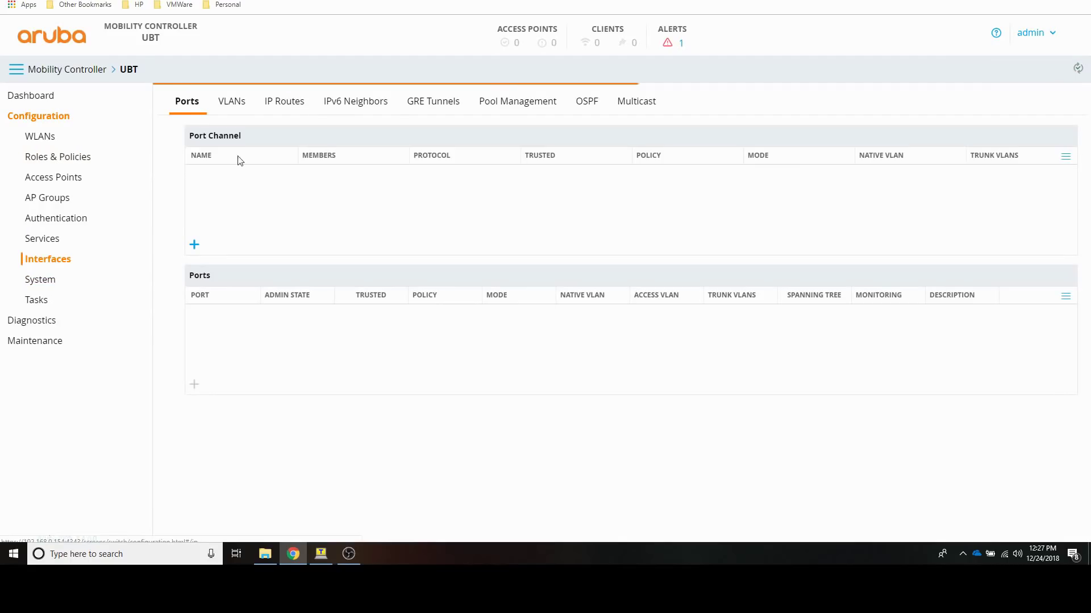
pyautogui.click(232, 104)
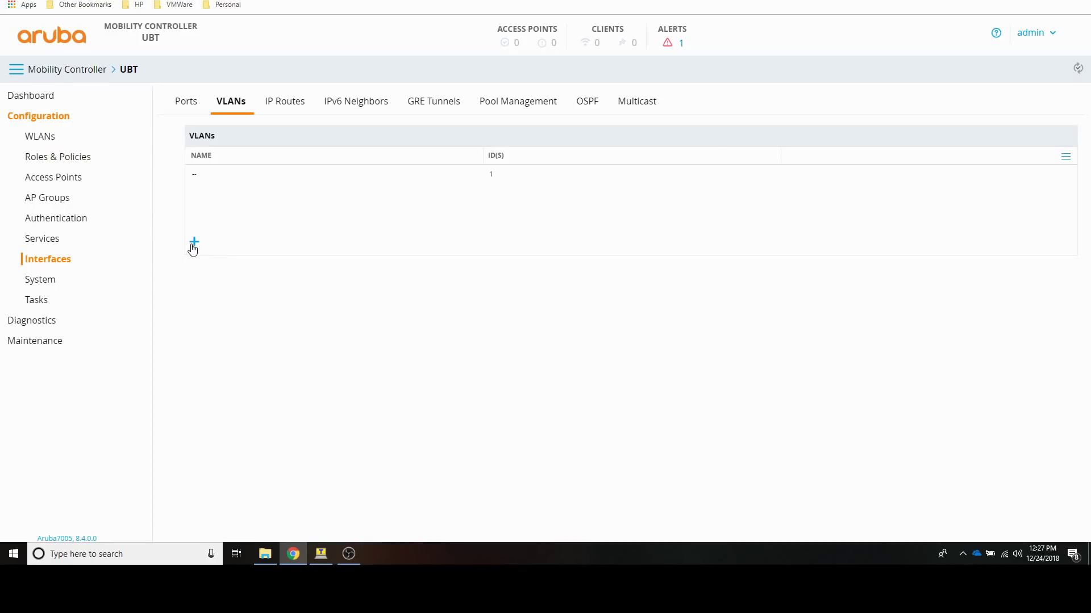
pyautogui.click(193, 243)
pyautogui.write('employee')
pyautogui.press('Tab')
pyautogui.write('110')
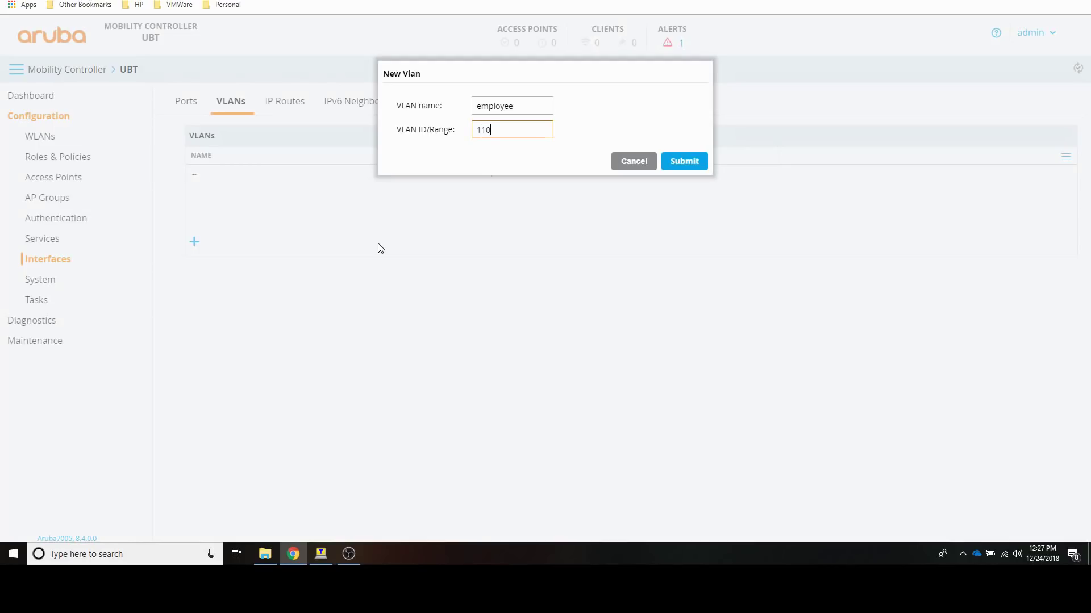
pyautogui.click(681, 162)
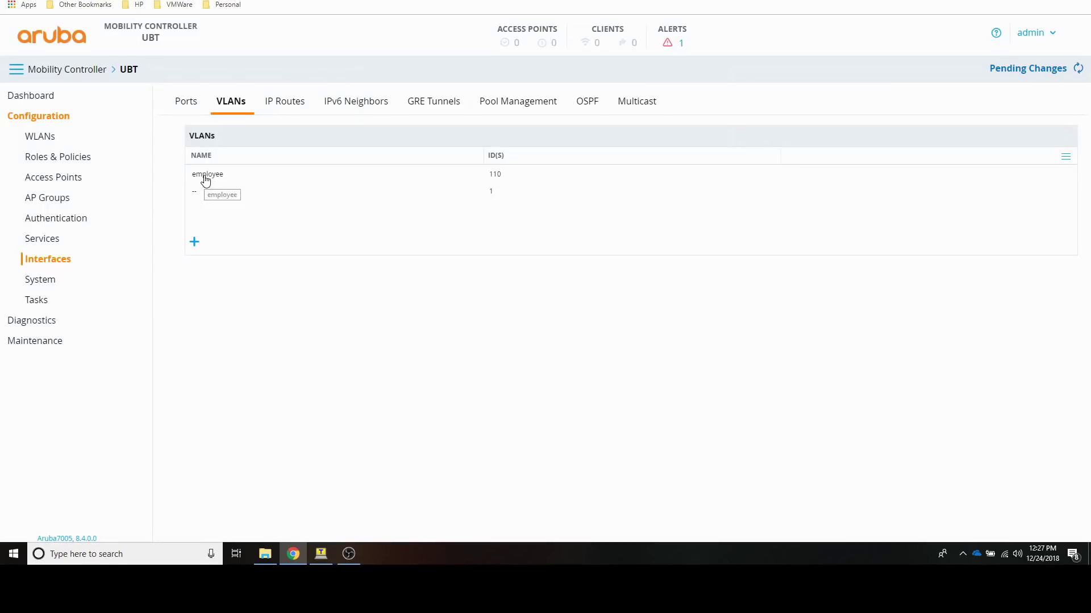
pyautogui.click(206, 180)
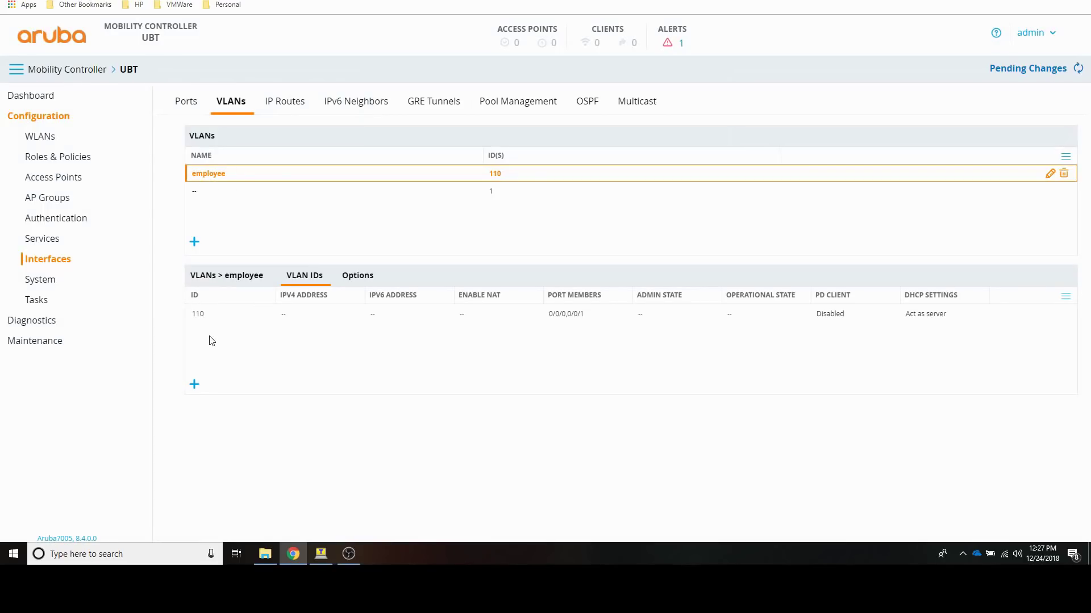
# Step: Give VLAN 110 static IPv4 address 10.110.1.1 with netmask 255.255.255.0 and submit
pyautogui.click(202, 316)
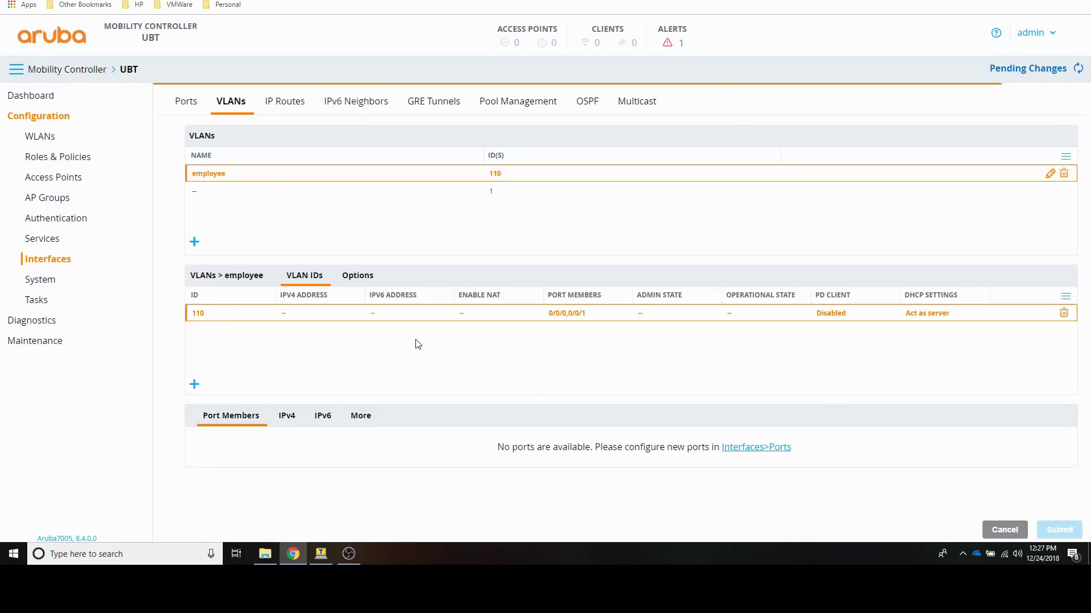
pyautogui.click(287, 418)
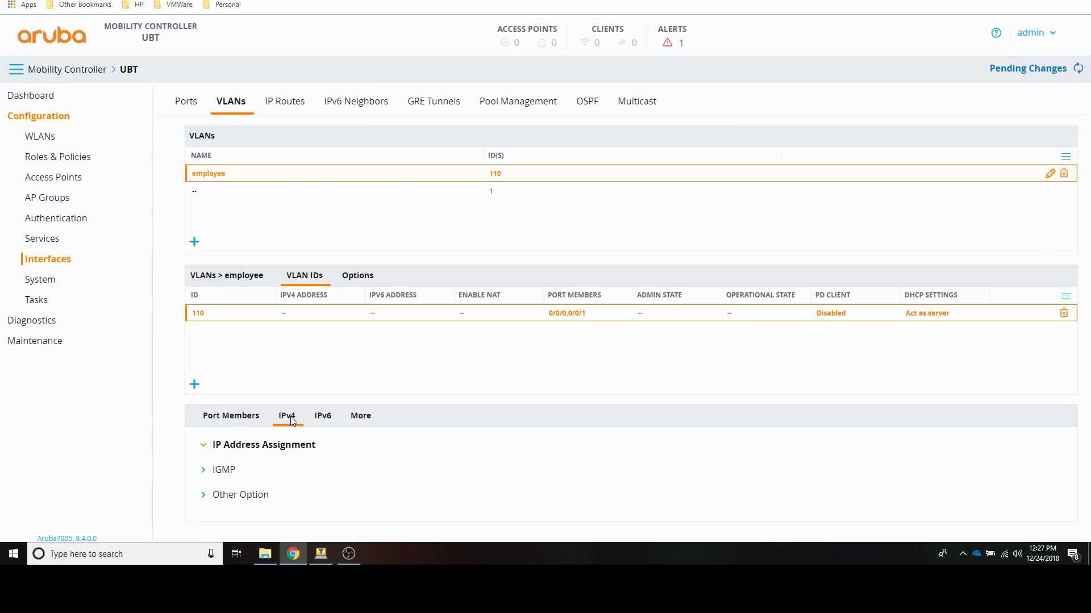
pyautogui.scroll(-1, 914, 431)
pyautogui.scroll(-3, 611, 372)
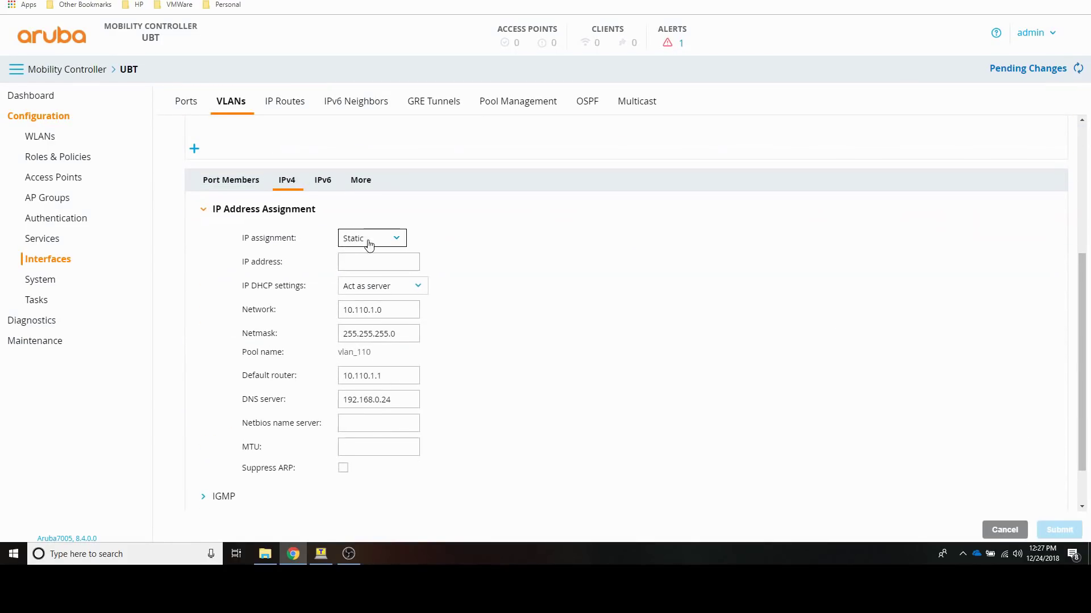
pyautogui.click(363, 262)
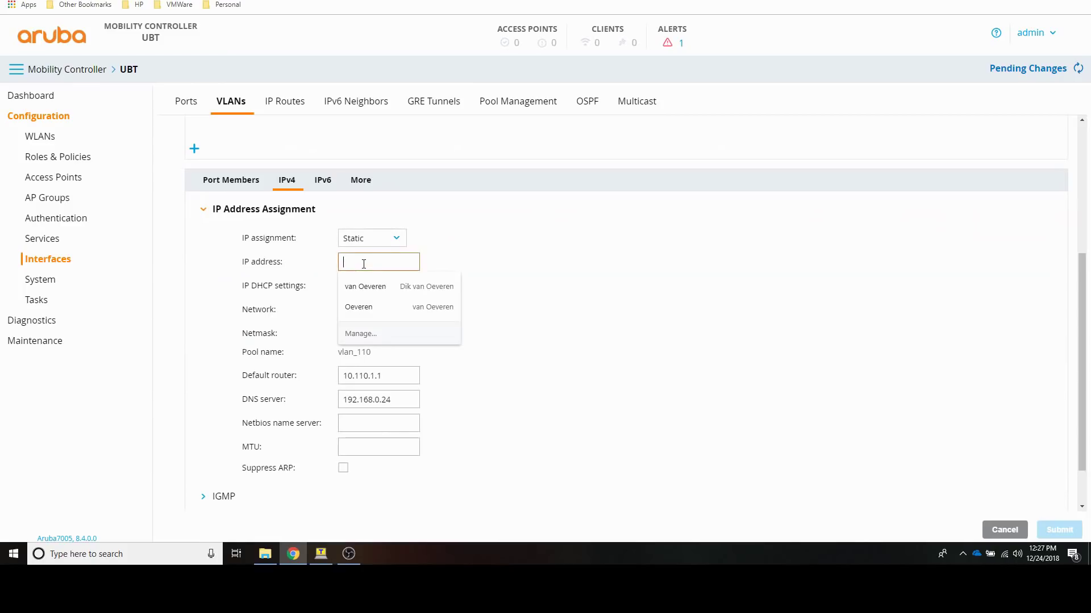
pyautogui.write('10.110.1')
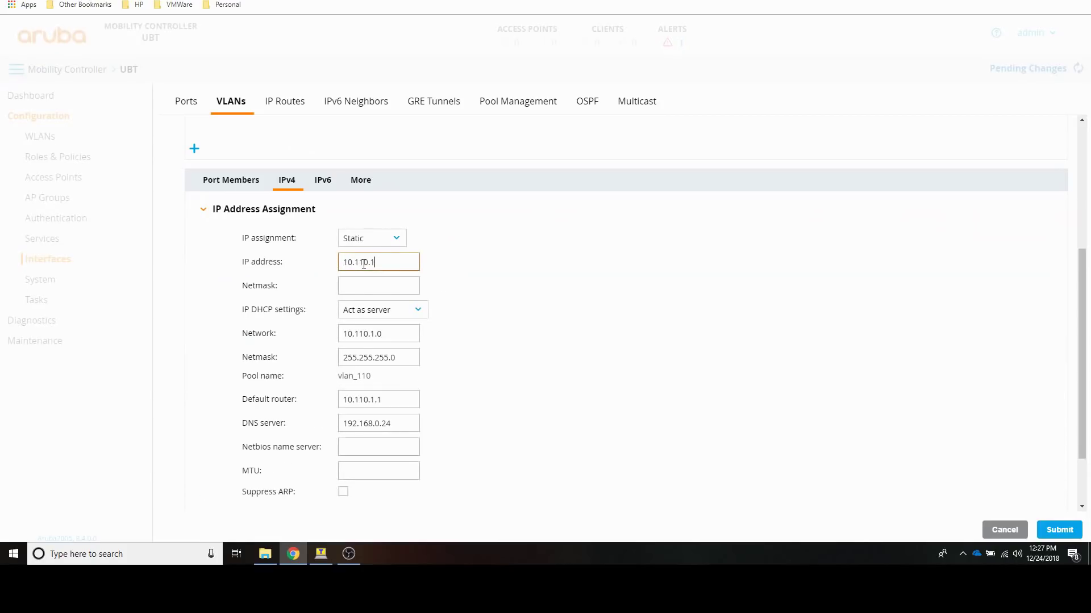
pyautogui.press('Tab')
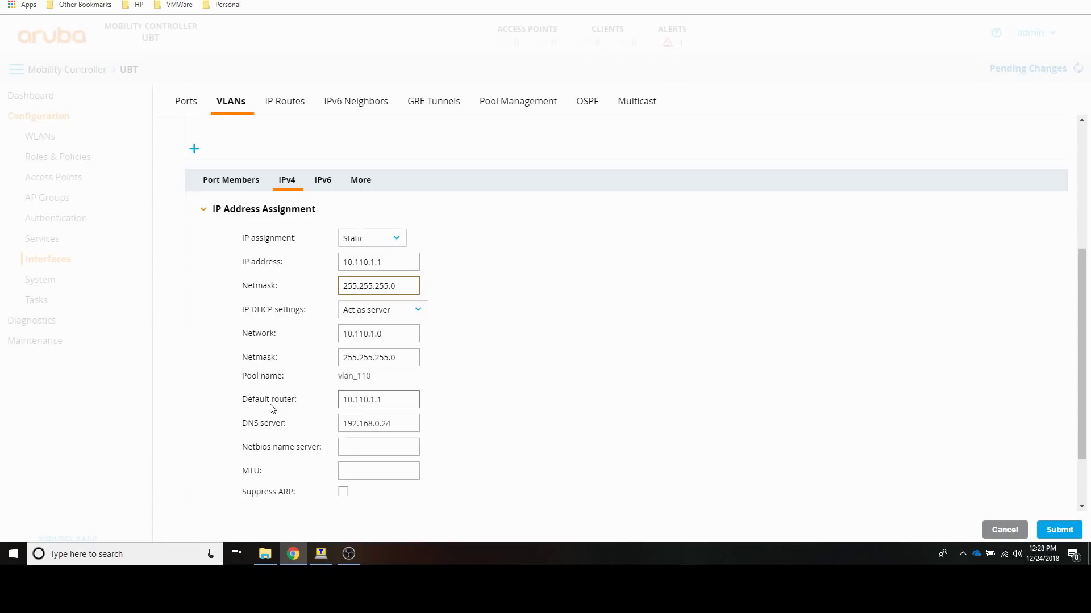
pyautogui.scroll(-1, 272, 410)
pyautogui.scroll(-1, 273, 410)
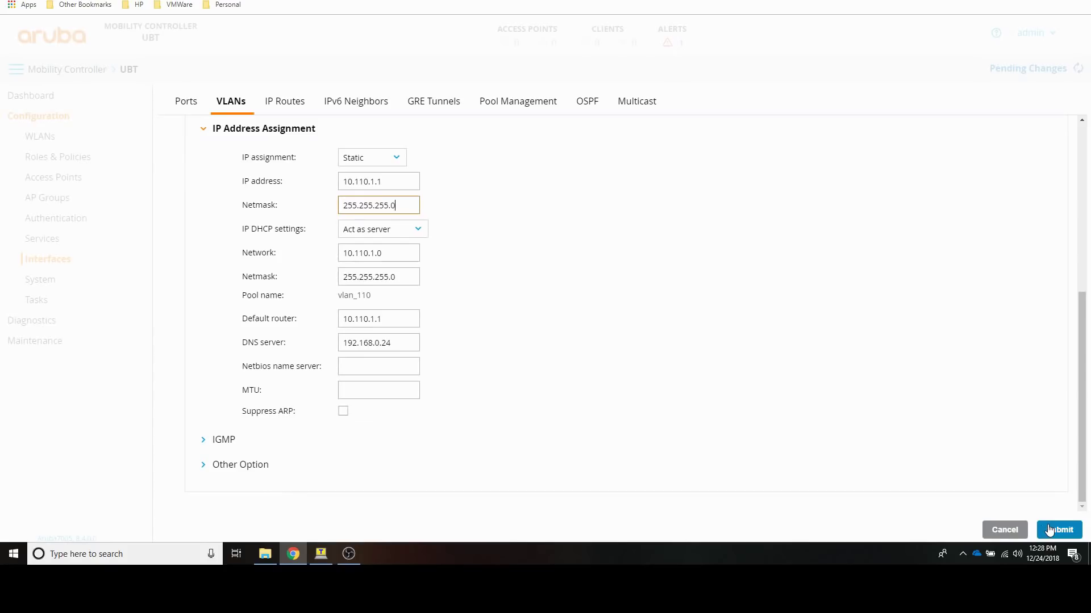
pyautogui.click(253, 466)
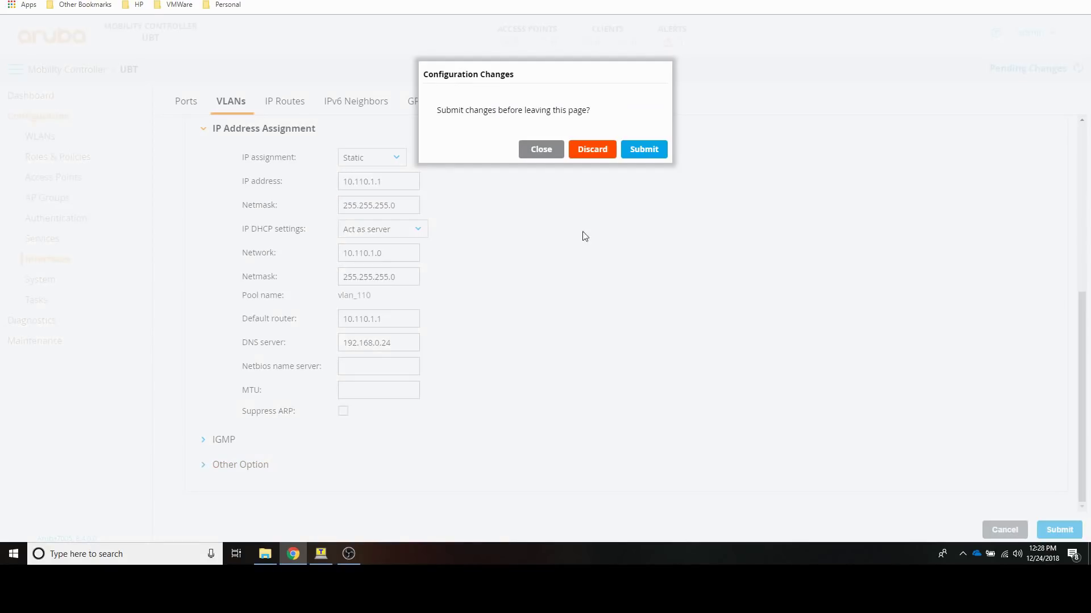
# Step: Confirm the IPv4 submission and enable NAT inside on VLAN 110
pyautogui.click(628, 153)
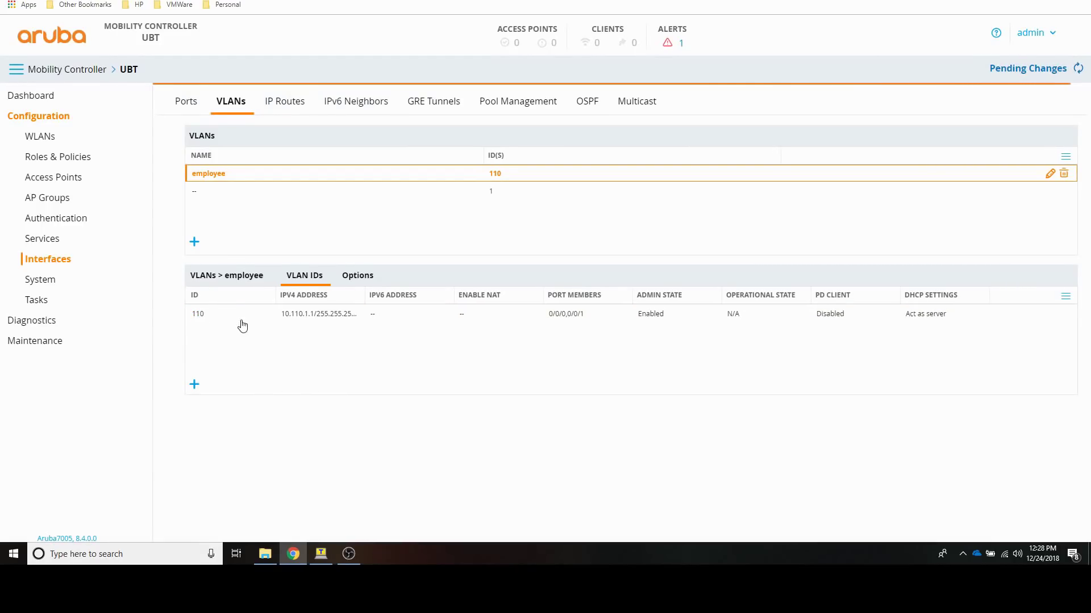
pyautogui.click(289, 313)
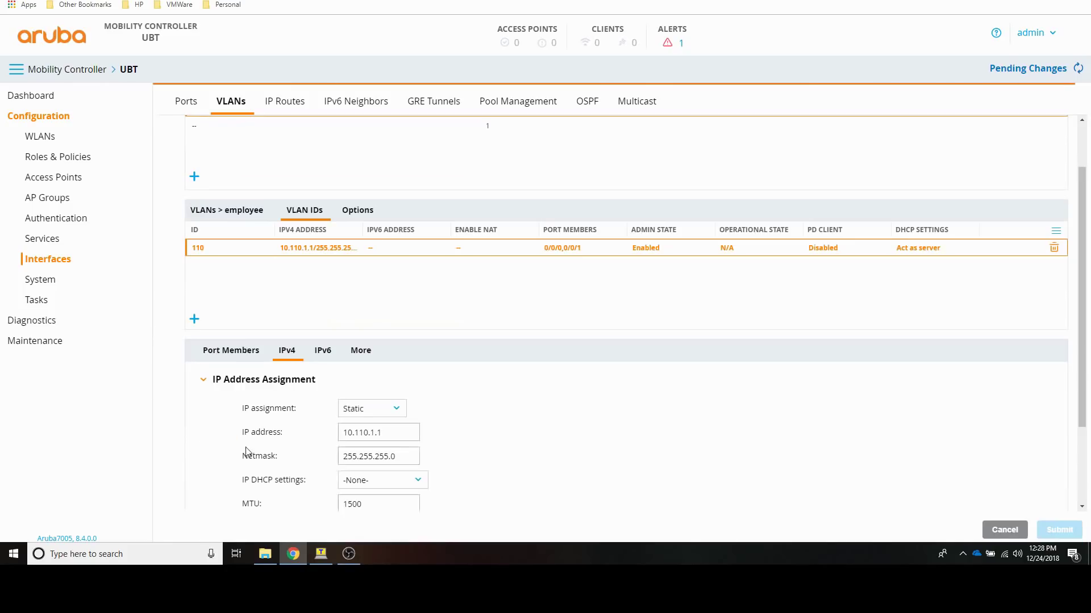
pyautogui.scroll(-5, 570, 426)
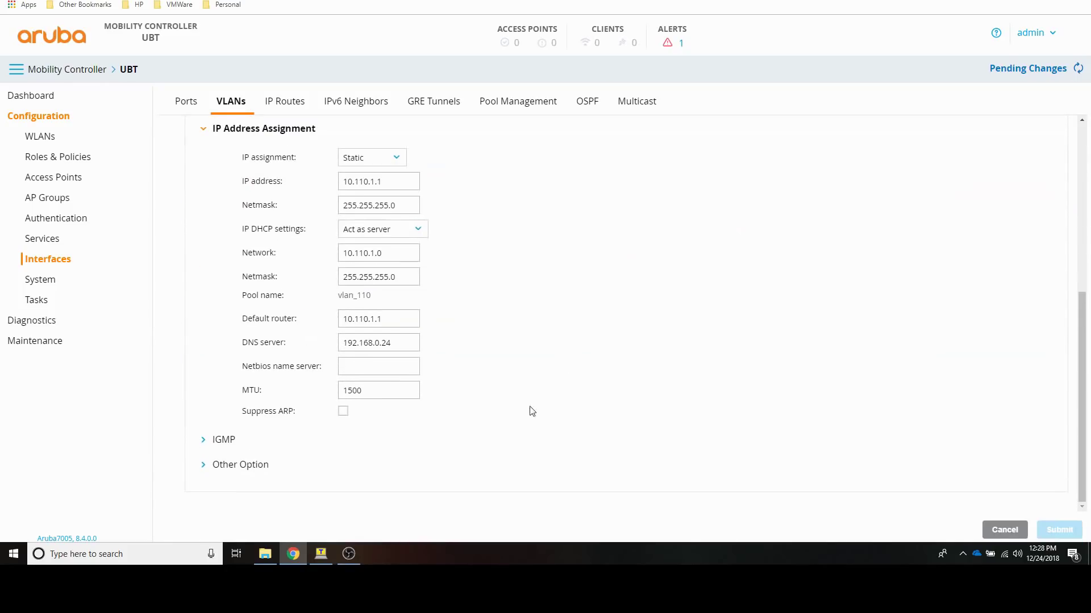
pyautogui.click(250, 466)
pyautogui.scroll(-3, 341, 398)
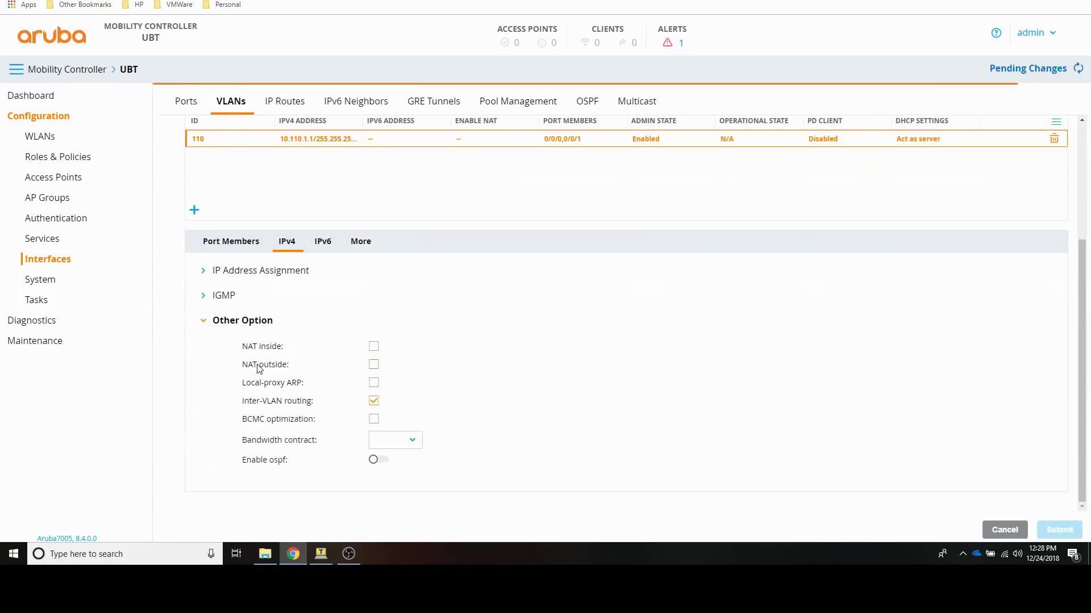
pyautogui.click(374, 348)
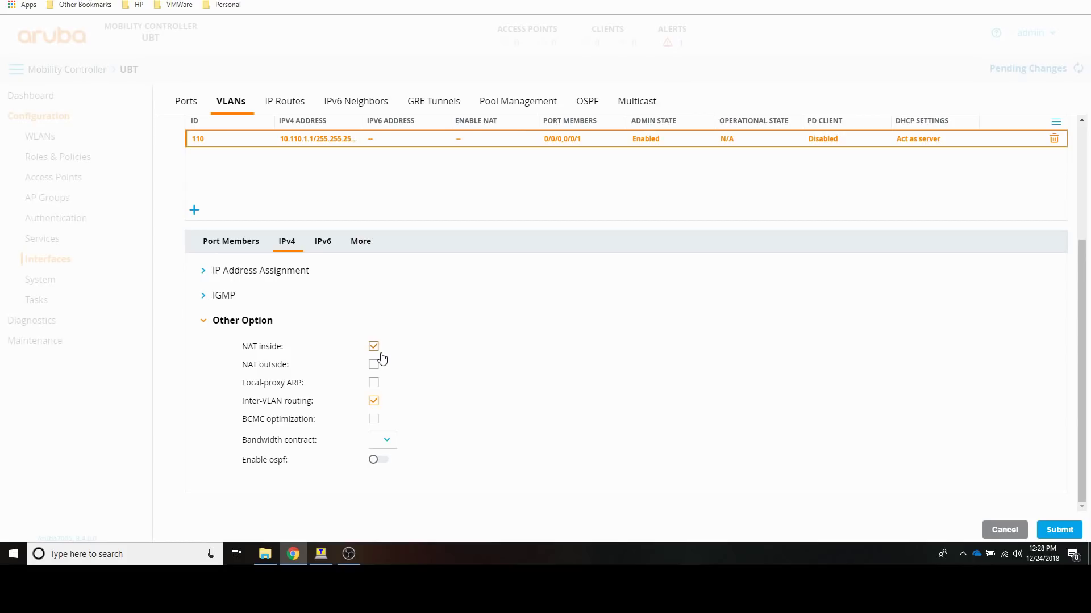
# Step: Save the VLAN changes and deploy all pending changes to the controller
pyautogui.click(1051, 533)
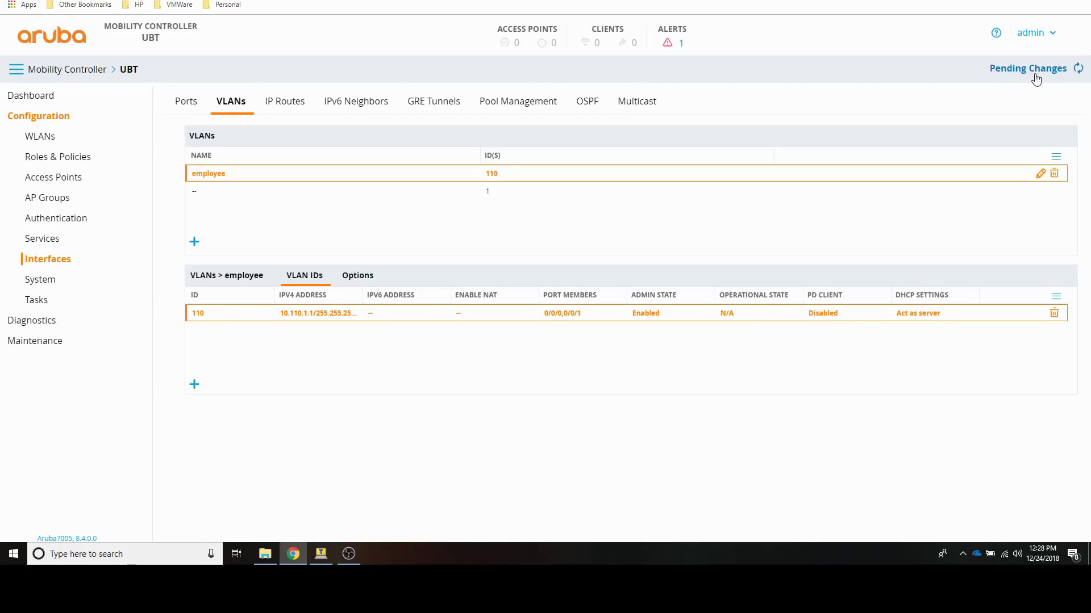
pyautogui.click(1034, 71)
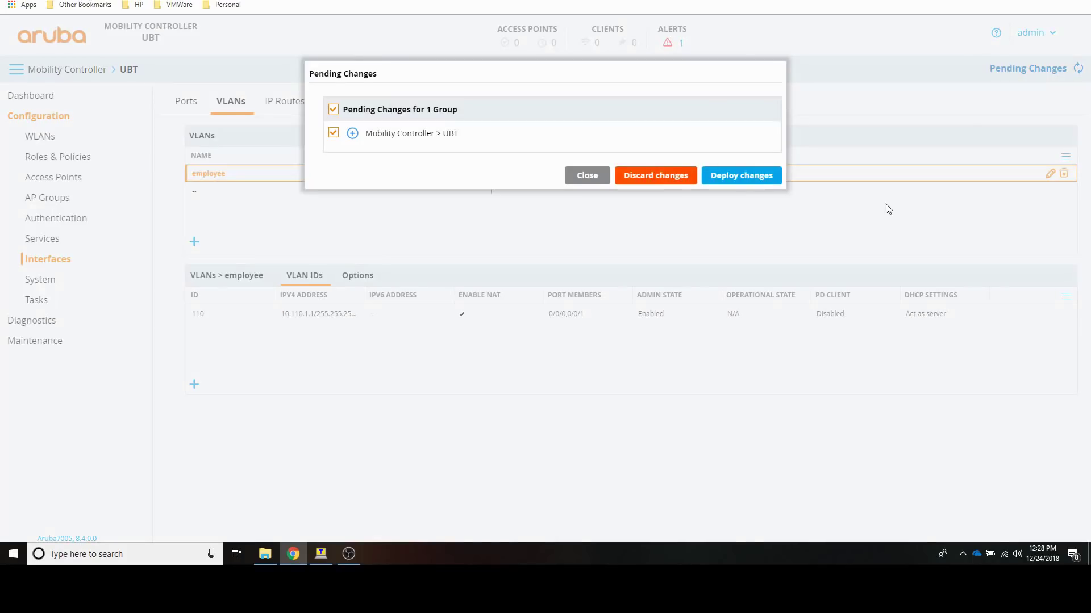
pyautogui.click(757, 178)
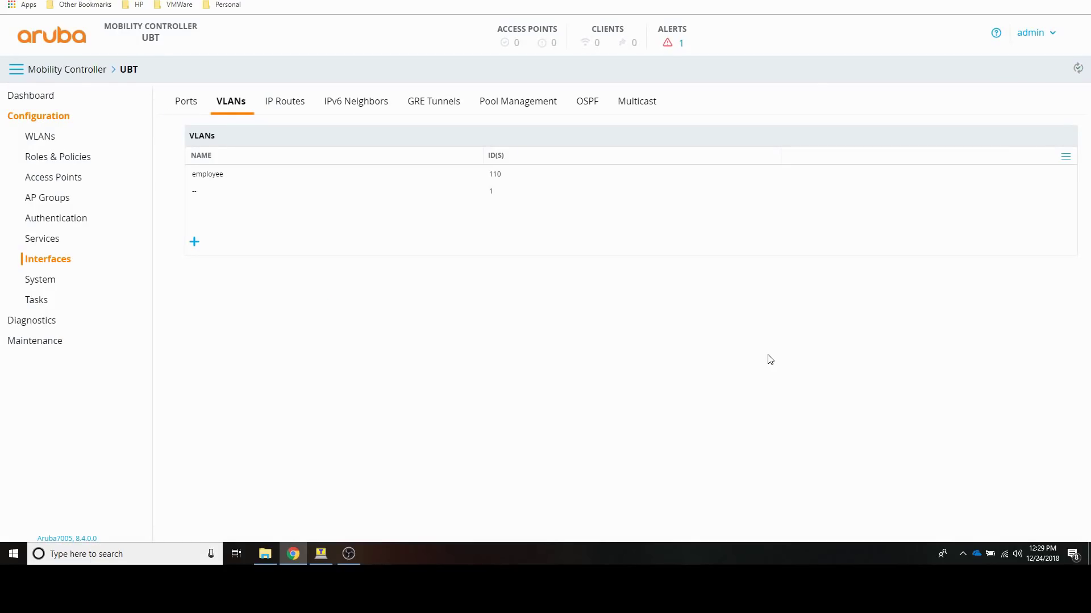
# Step: Add a role named employee under Roles & Policies and show its policies in Advanced View
pyautogui.click(66, 163)
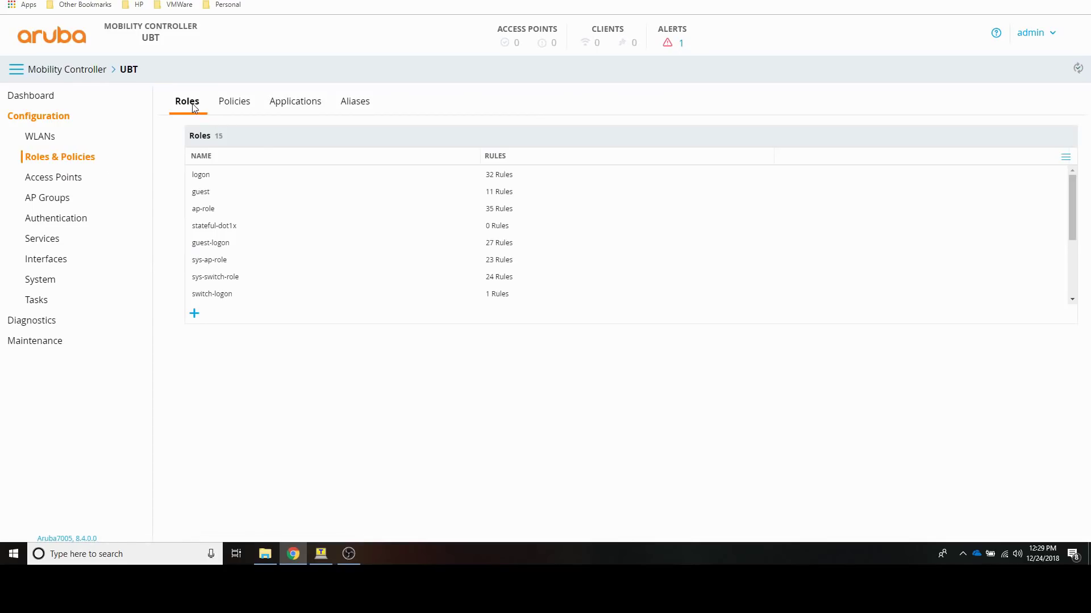
pyautogui.click(194, 314)
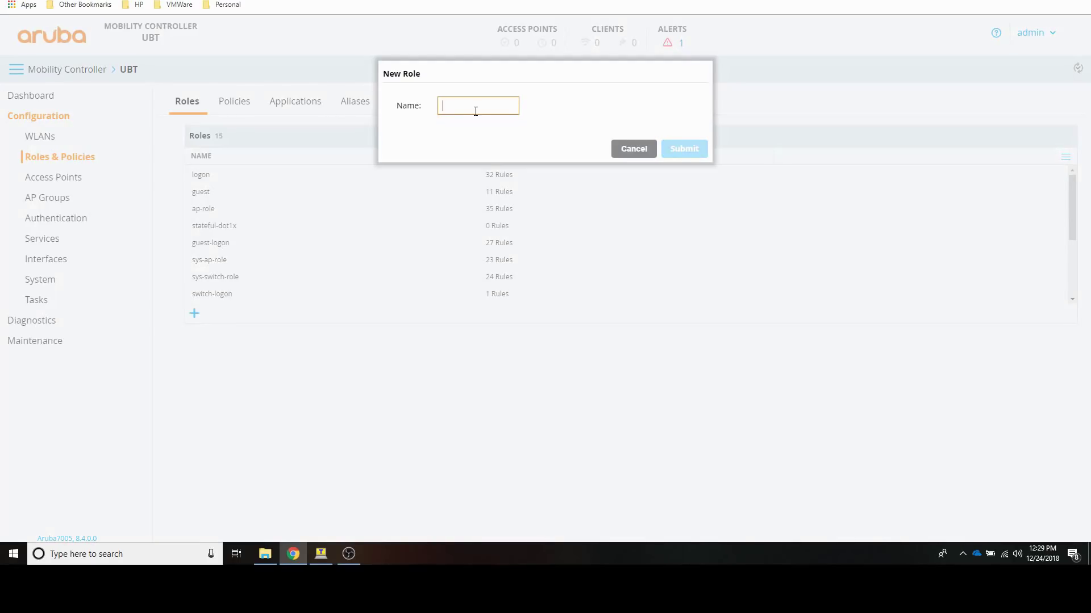
pyautogui.write('employee')
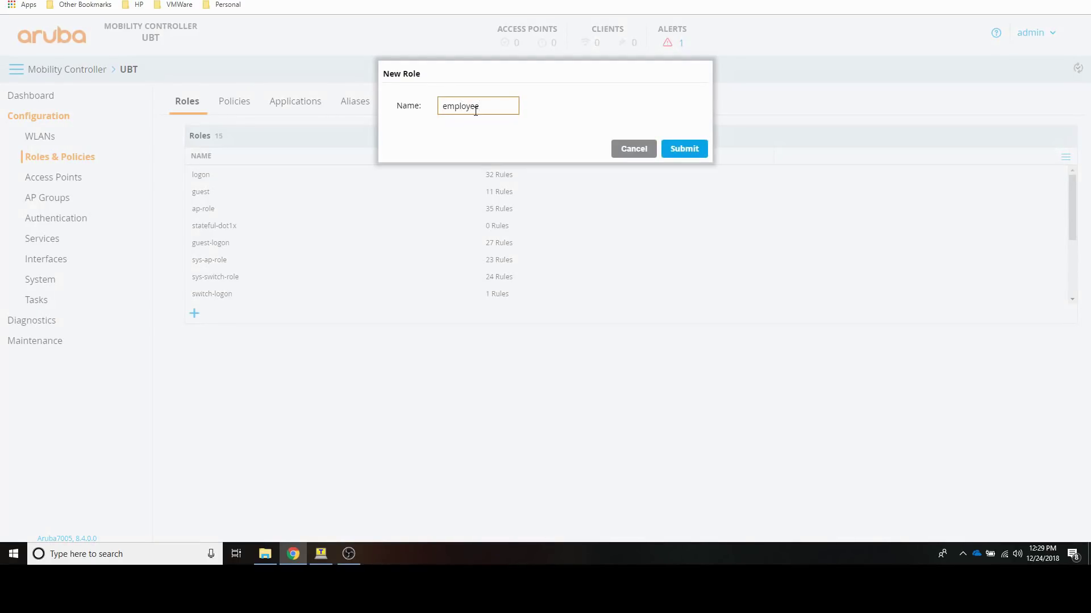
pyautogui.click(669, 150)
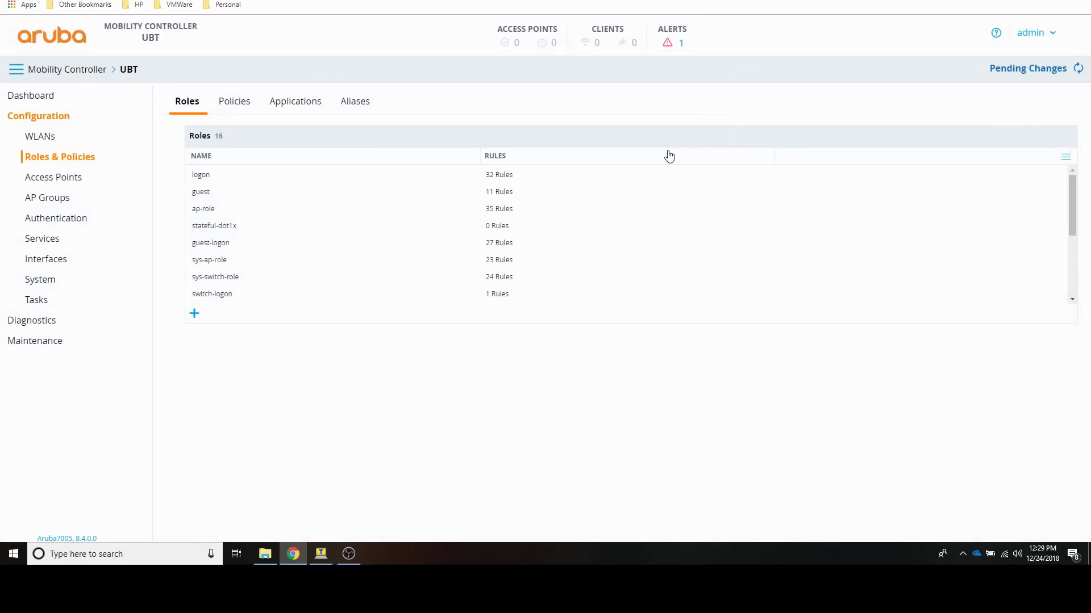
pyautogui.moveTo(1072, 219); pyautogui.dragTo(1072, 296)
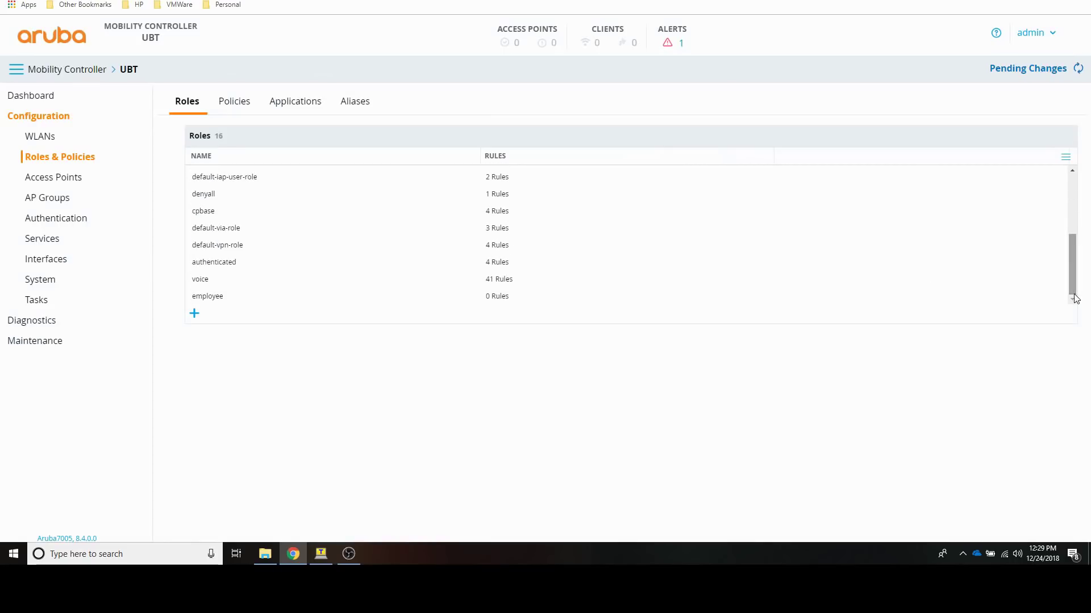
pyautogui.click(216, 296)
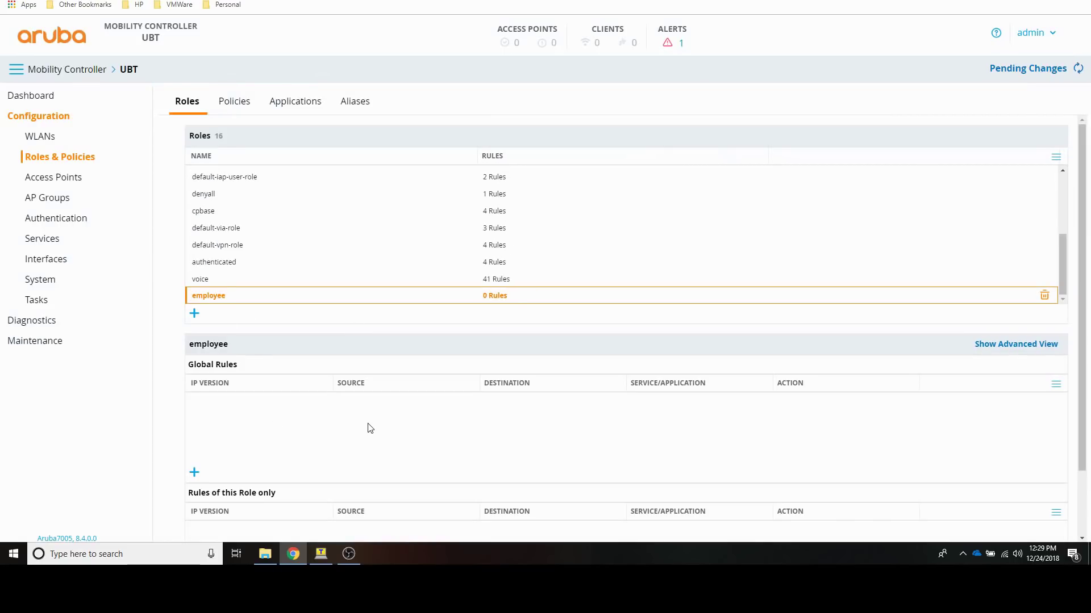
pyautogui.click(997, 348)
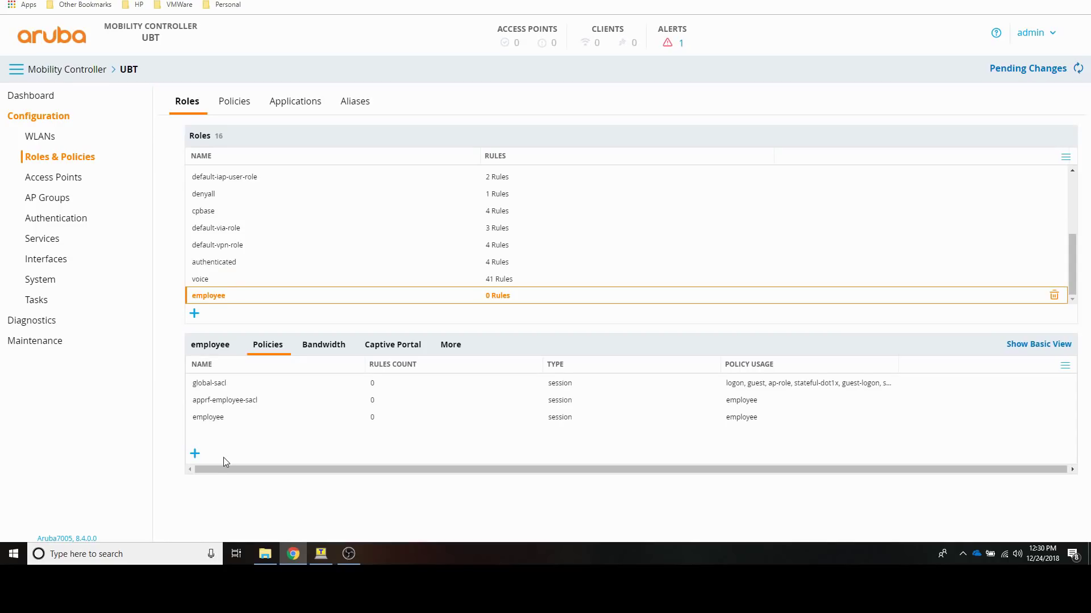
# Step: Attach the existing allowall session policy to the employee role's Policies list
pyautogui.click(195, 455)
pyautogui.click(416, 108)
pyautogui.click(535, 154)
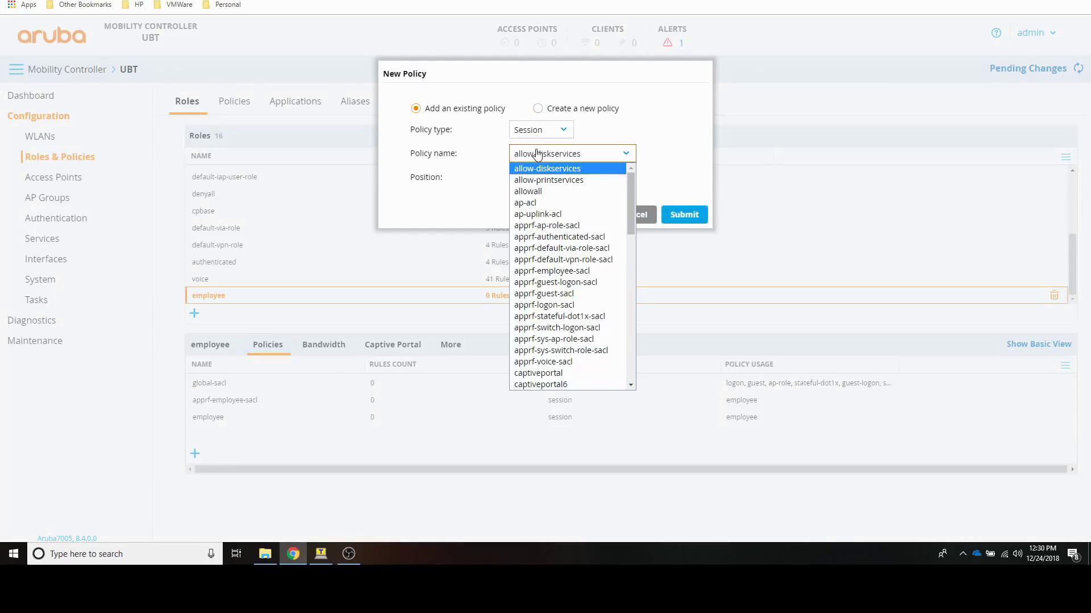
pyautogui.click(536, 191)
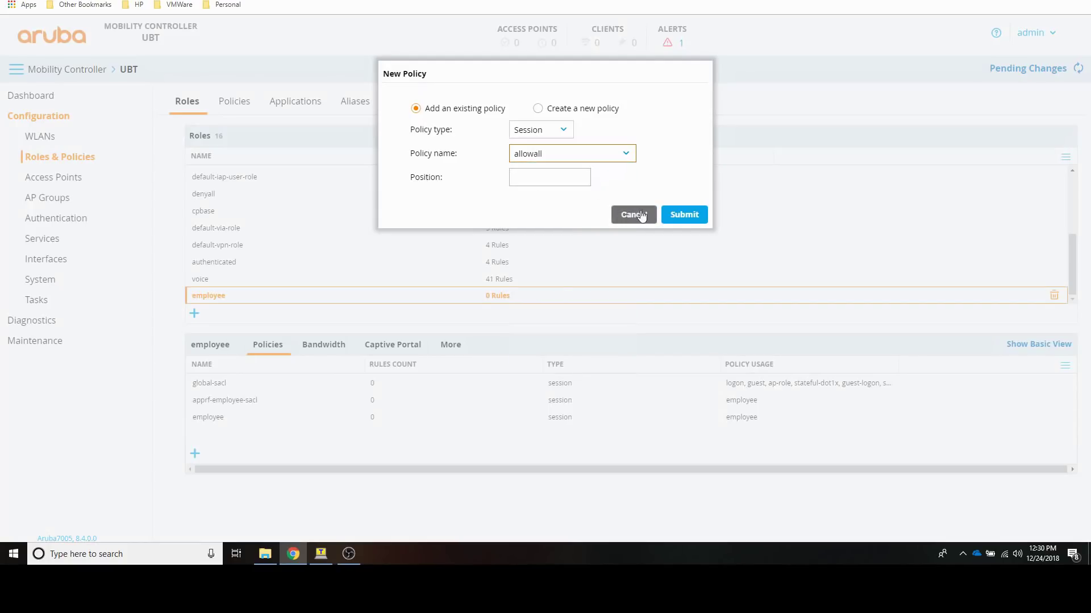
pyautogui.click(675, 215)
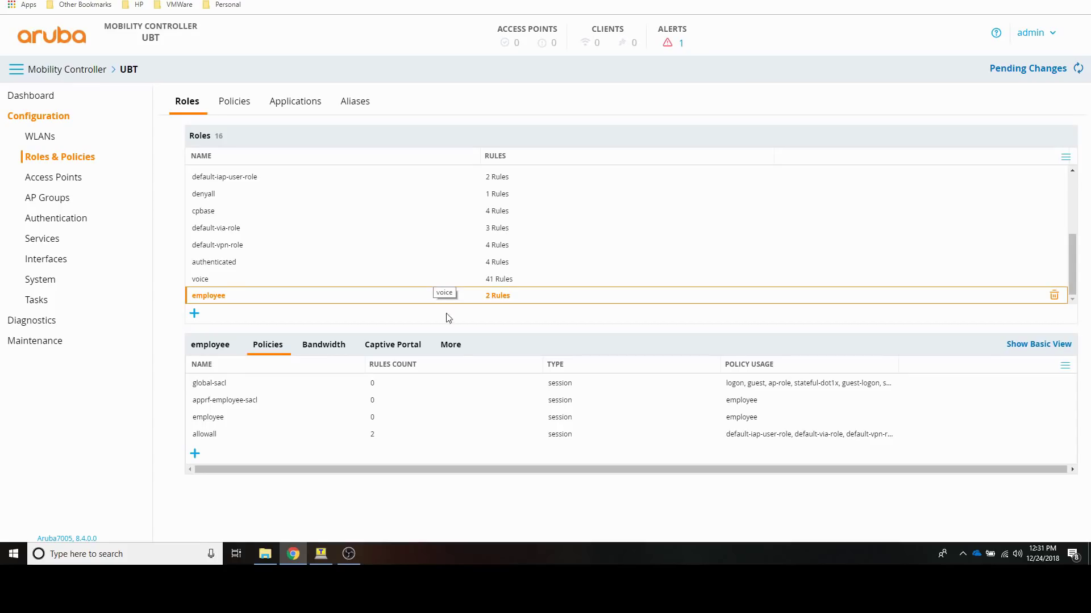
# Step: Set the employee role's Network VLAN to 110 on the More tab and submit it
pyautogui.click(451, 345)
pyautogui.scroll(-2, 457, 352)
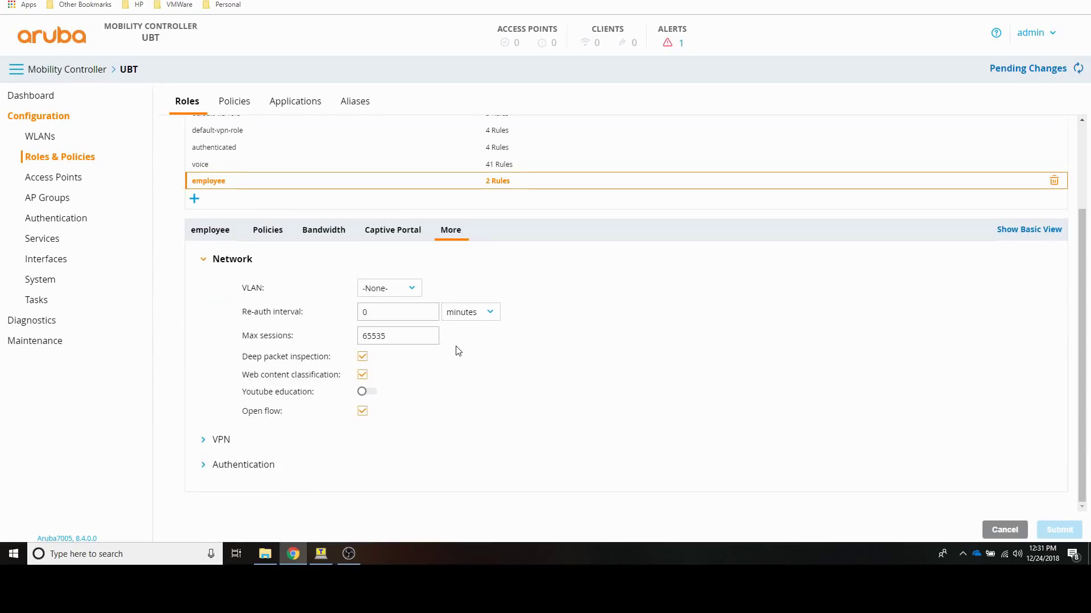
pyautogui.click(410, 290)
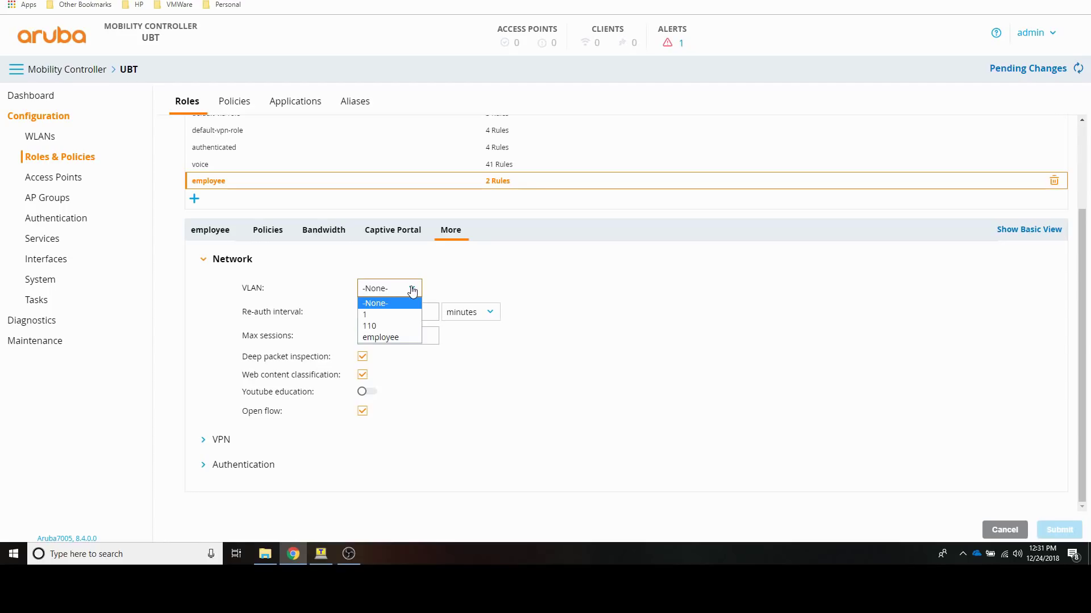
pyautogui.click(403, 325)
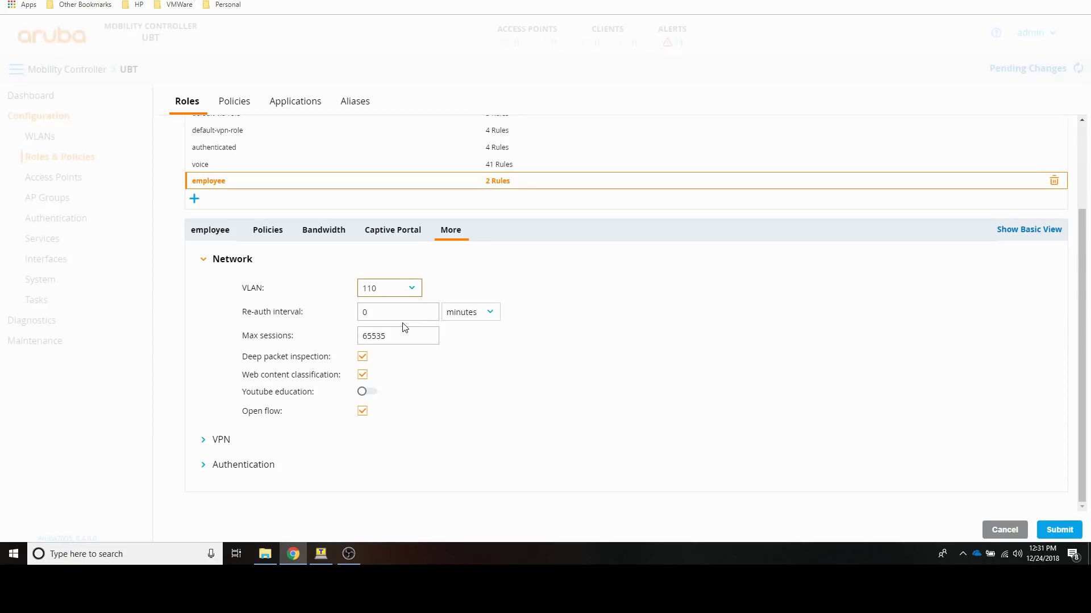
pyautogui.click(1066, 529)
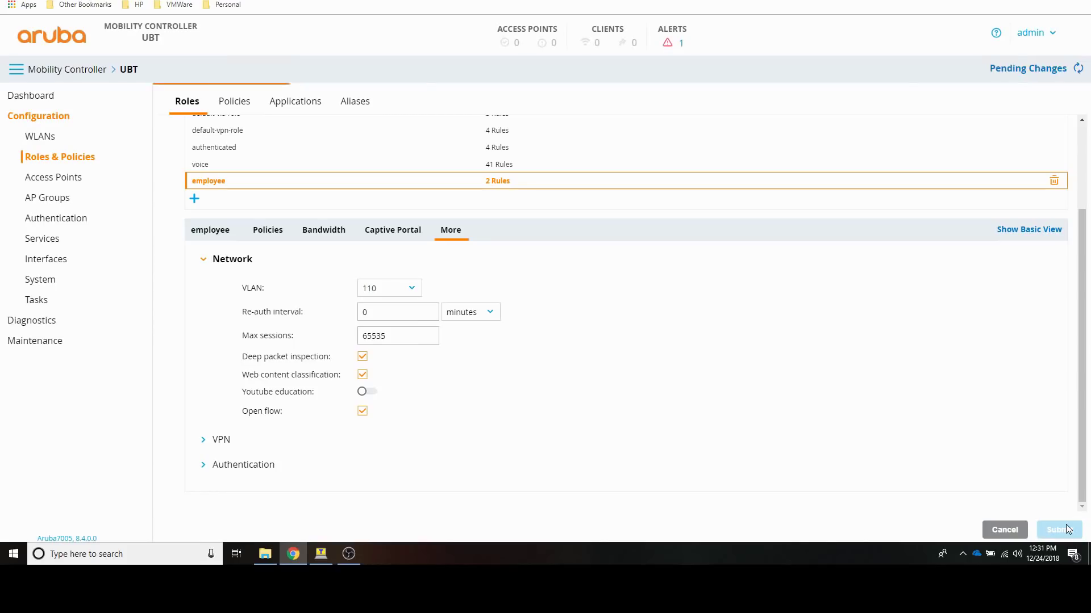
pyautogui.click(1023, 73)
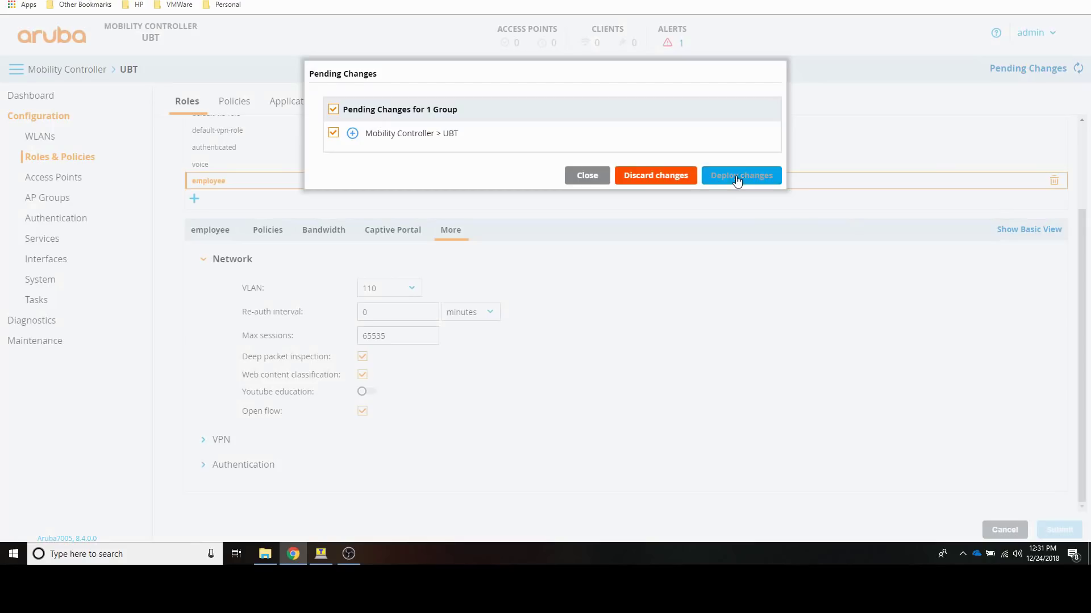
# Step: Deploy the pending UBT role changes to the Mobility Controller
pyautogui.click(737, 179)
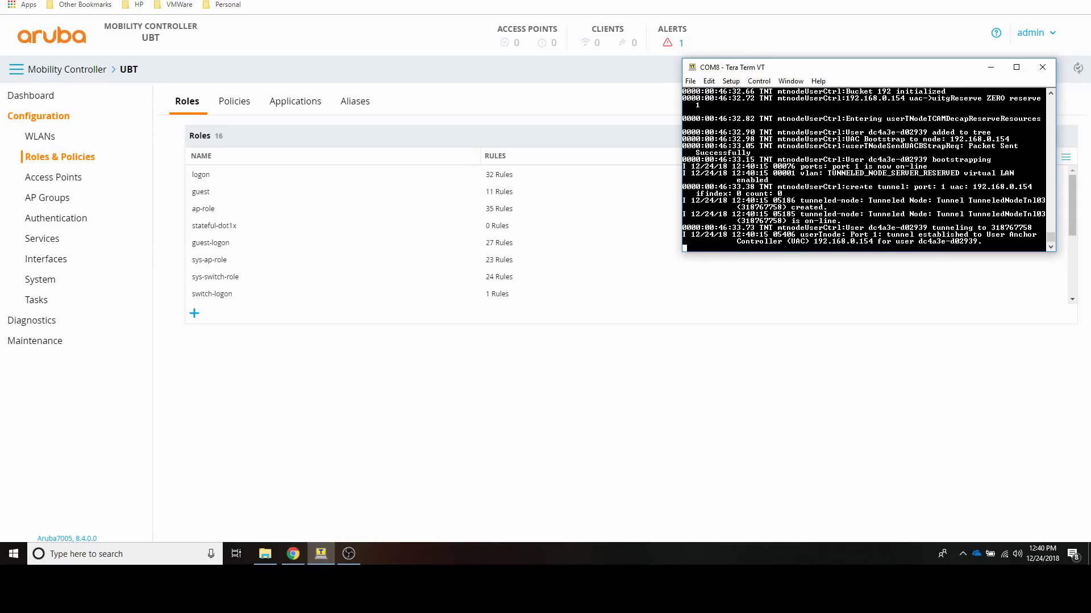
# Step: Refresh the AccessSwitch prompt and enter 'show port-acc clie 1 det' for port 1
pyautogui.press('Return')
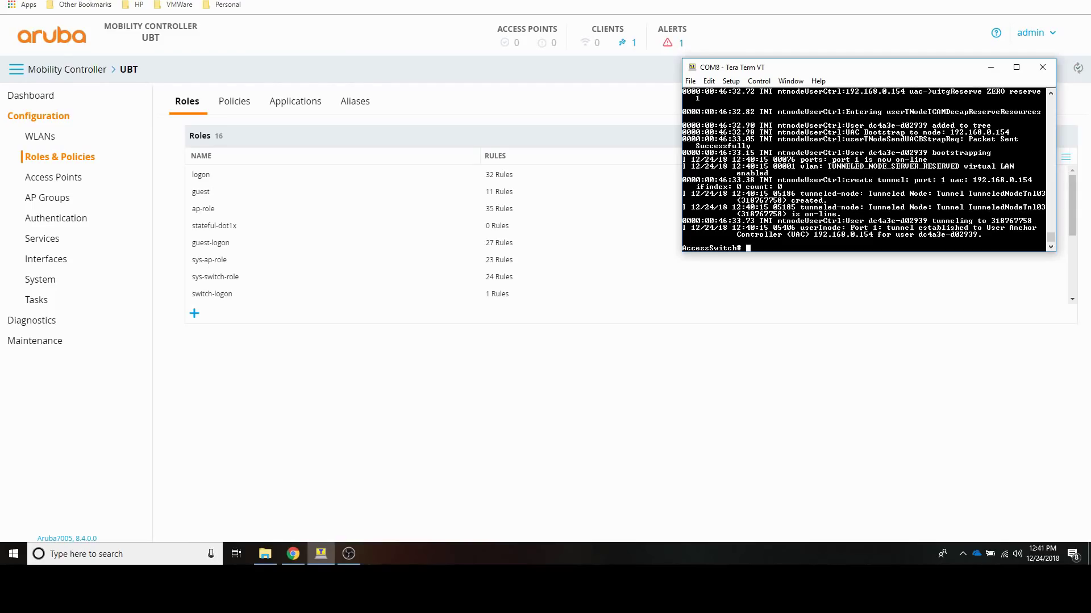
pyautogui.press('Return')
pyautogui.press('Return')
pyautogui.press('Return')
pyautogui.press('Return')
pyautogui.press('Return')
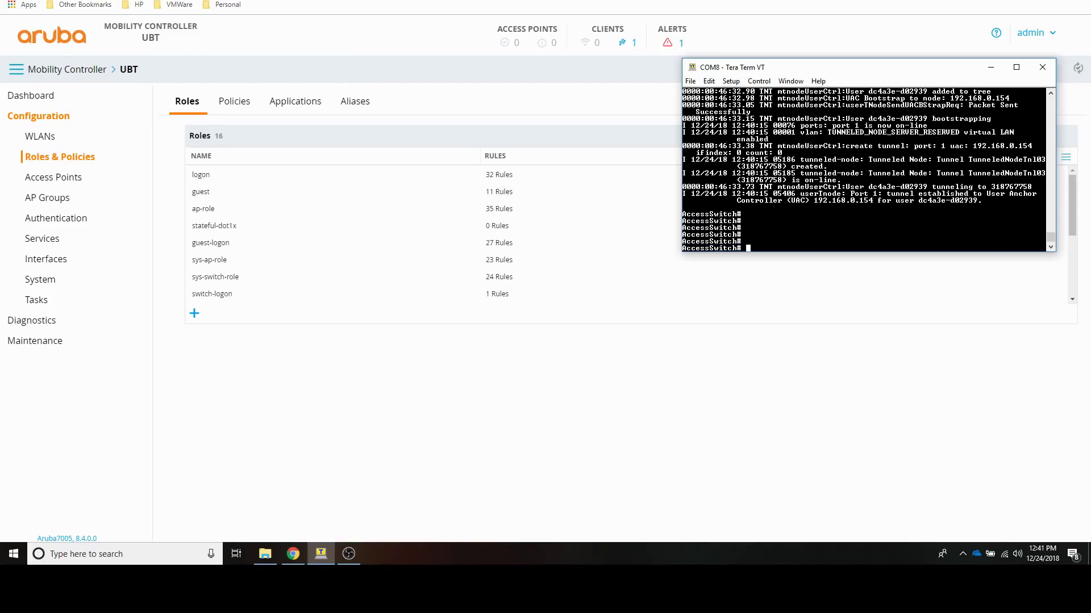
pyautogui.write('show port-acc clie 1 det')
# Step: Run the port 1 client detail query, page through it, and highlight untagged VLAN 4090
pyautogui.press('Return')
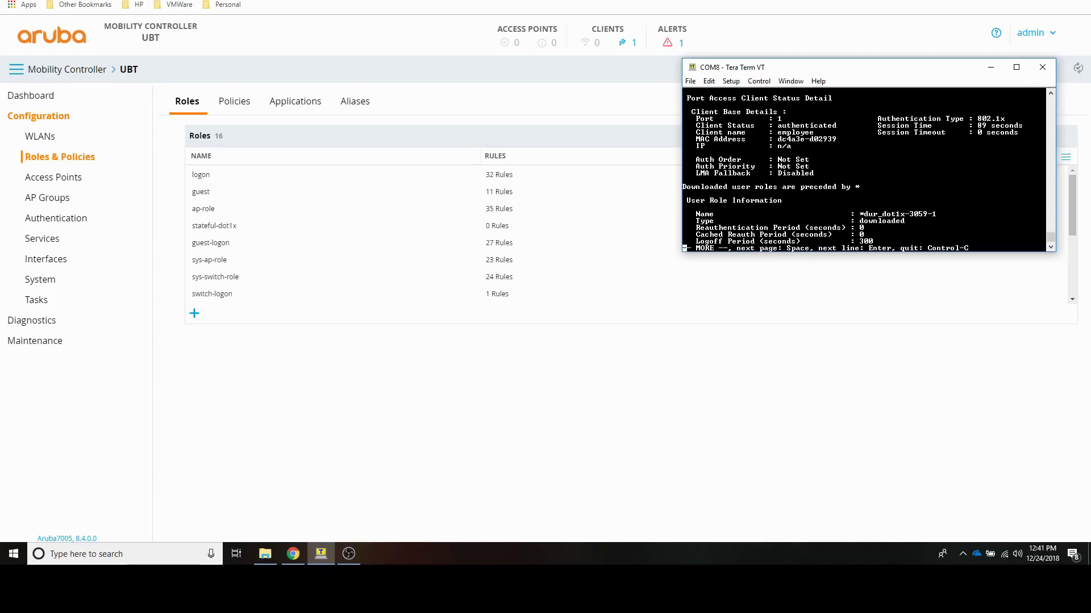
pyautogui.press('space')
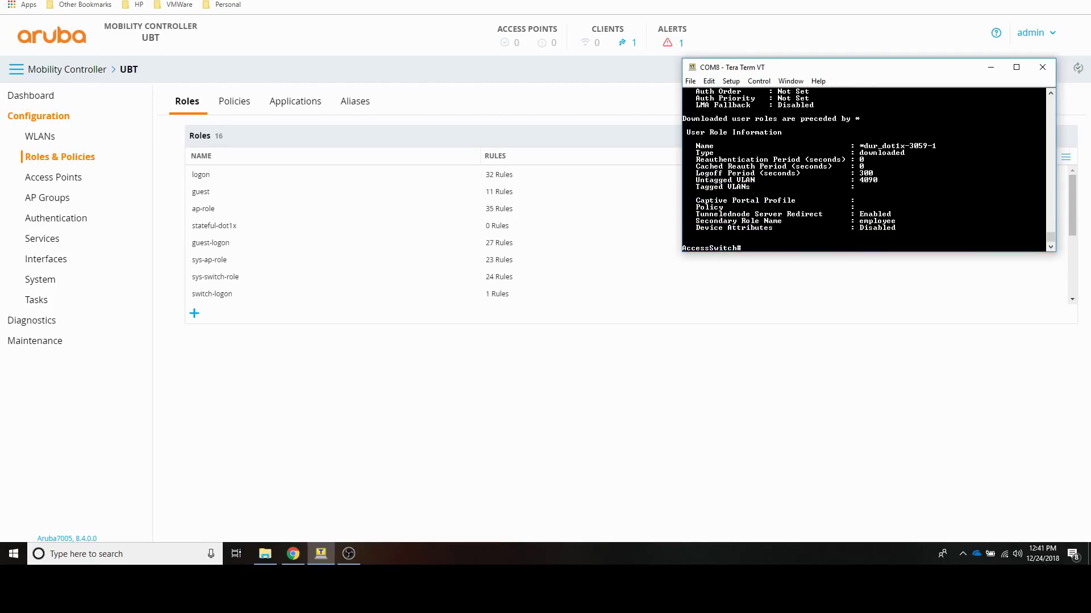
pyautogui.doubleClick(873, 179)
pyautogui.press('Return')
pyautogui.press('Return')
pyautogui.press('Return')
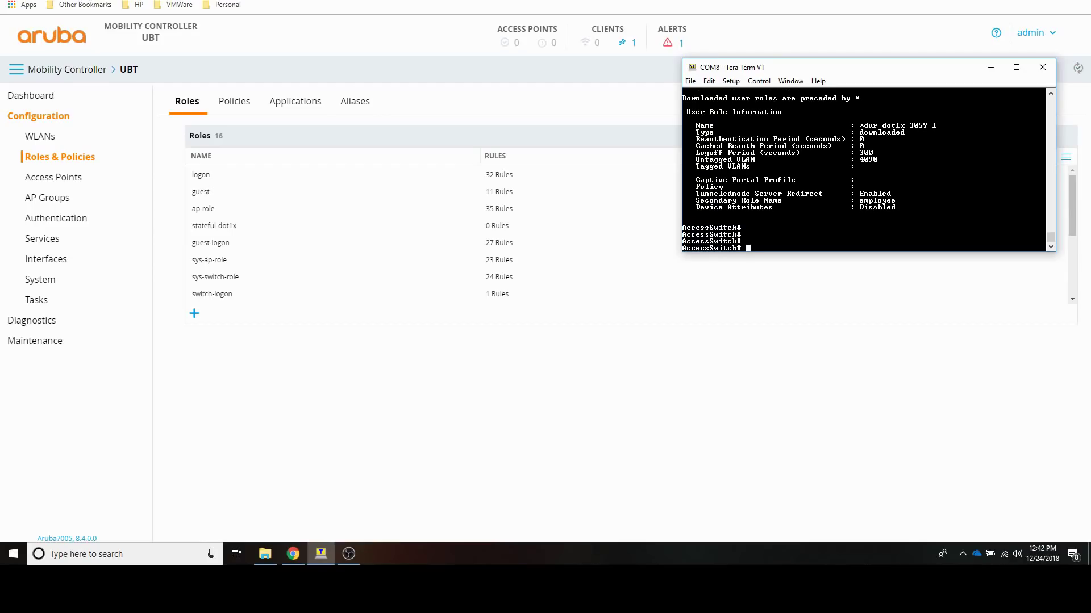
pyautogui.write('show tunneled-node-server s')
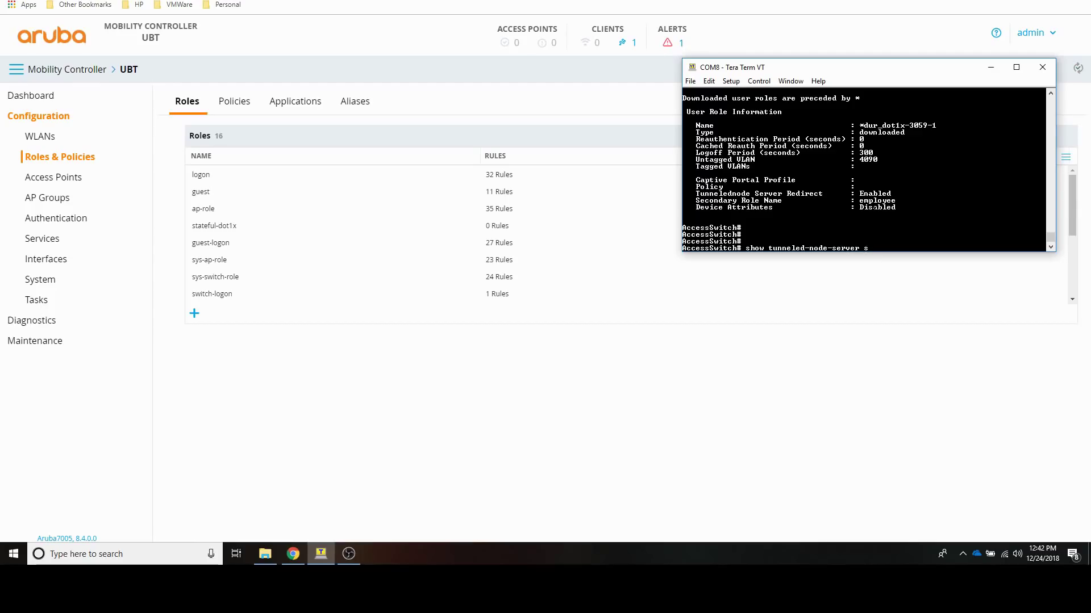
pyautogui.write('tate')
# Step: Run 'show tunneled-node-server state' and 'show tunneled-node-users all' on the switch
pyautogui.press('Return')
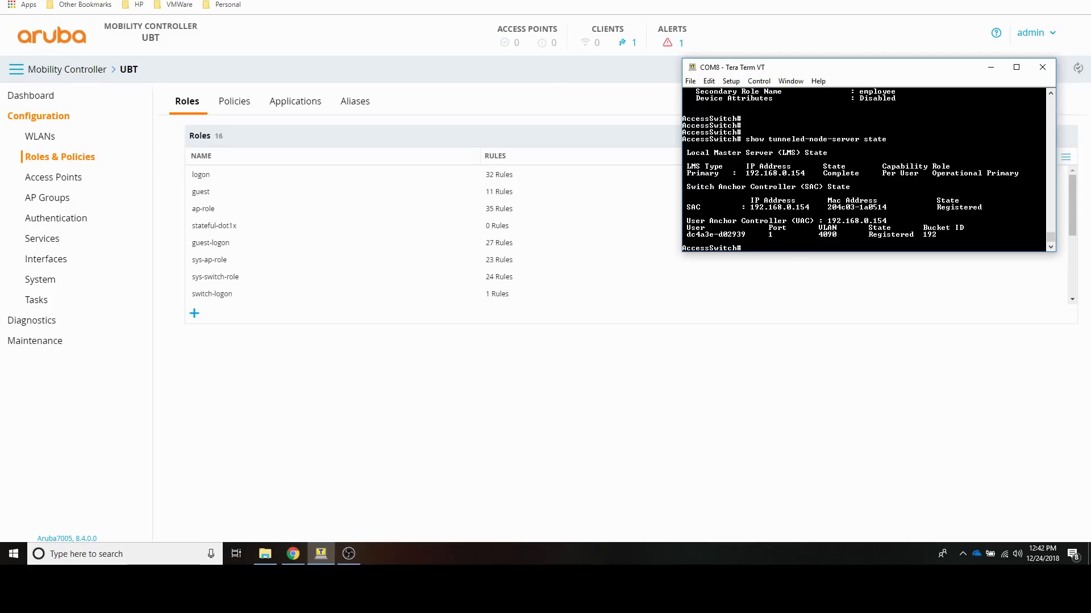
pyautogui.write('show tunneled')
pyautogui.press('Tab')
pyautogui.write('-n')
pyautogui.press('Tab')
pyautogui.write('ode-')
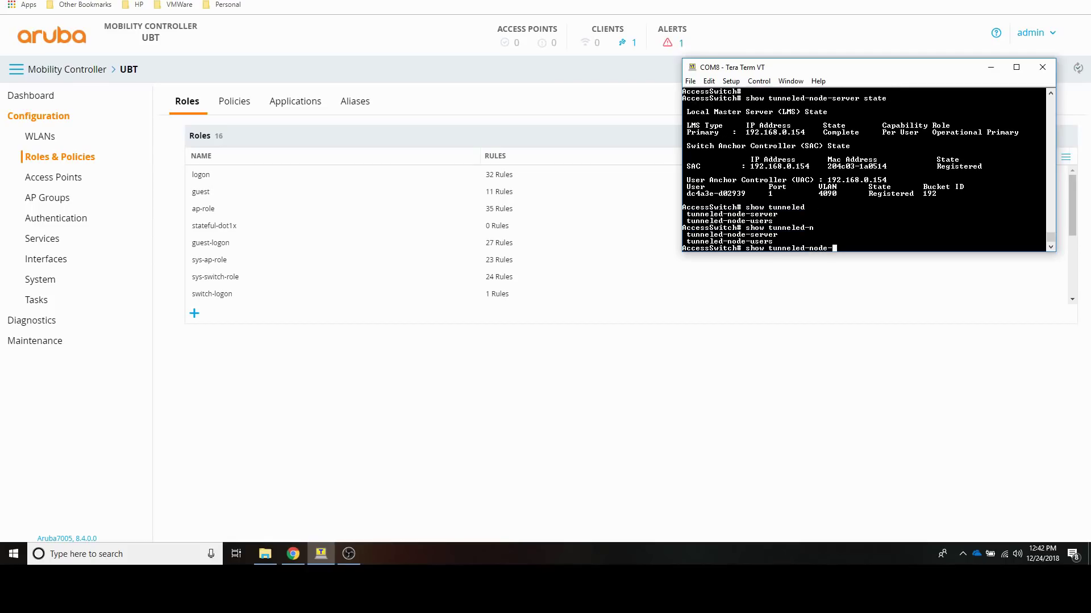
pyautogui.write('users all')
pyautogui.press('Return')
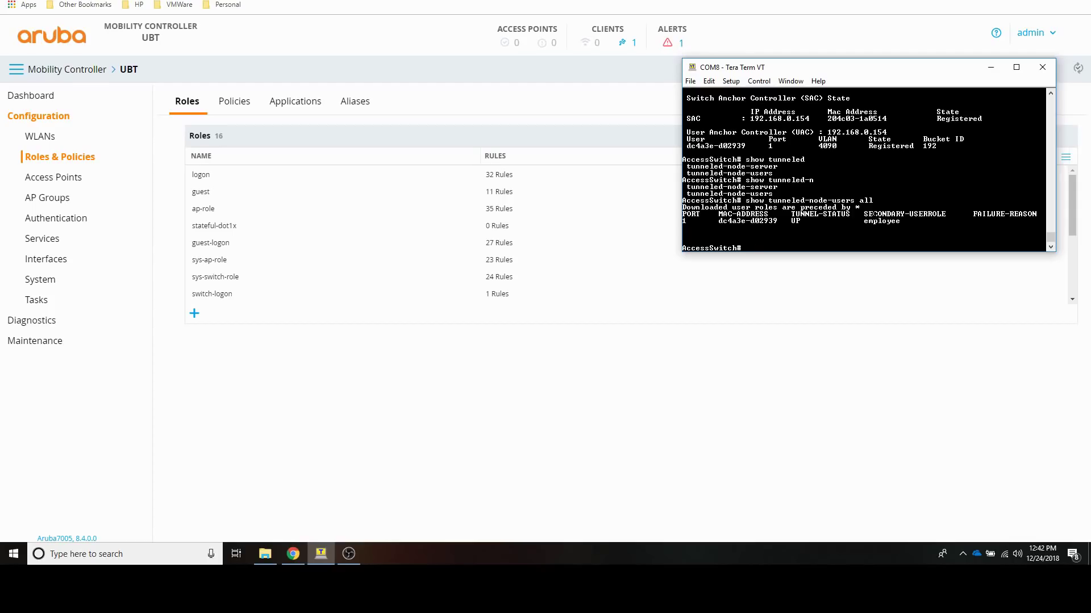
# Step: Run 'show user-role downloaded detailed' to display the downloaded role's details
pyautogui.press('Return')
pyautogui.press('Return')
pyautogui.press('Return')
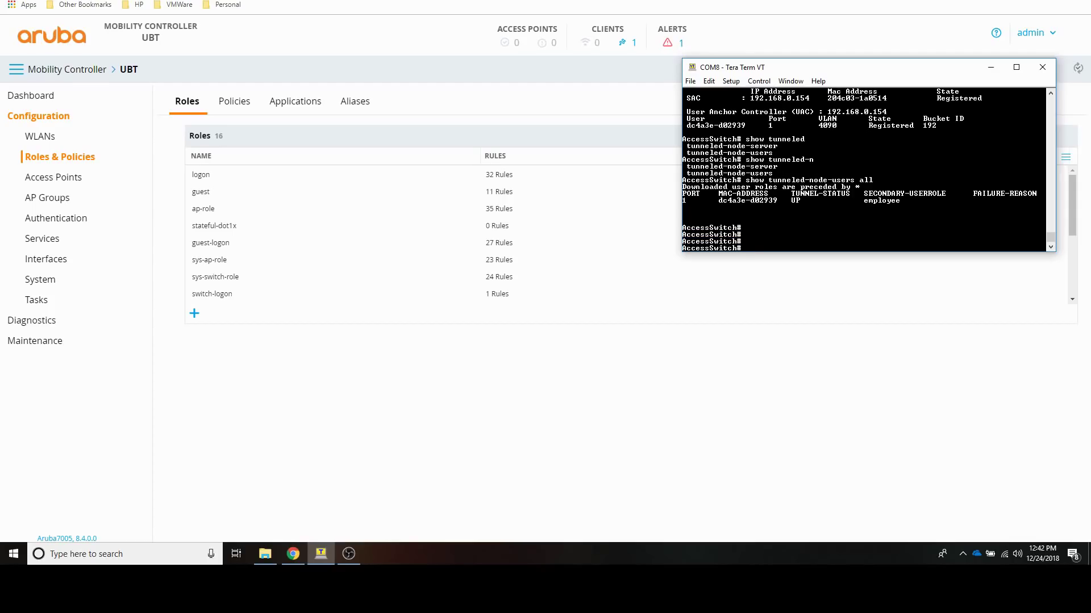
pyautogui.write('show user-role do')
pyautogui.press('Tab')
pyautogui.write('det')
pyautogui.press('Tab')
pyautogui.press('Return')
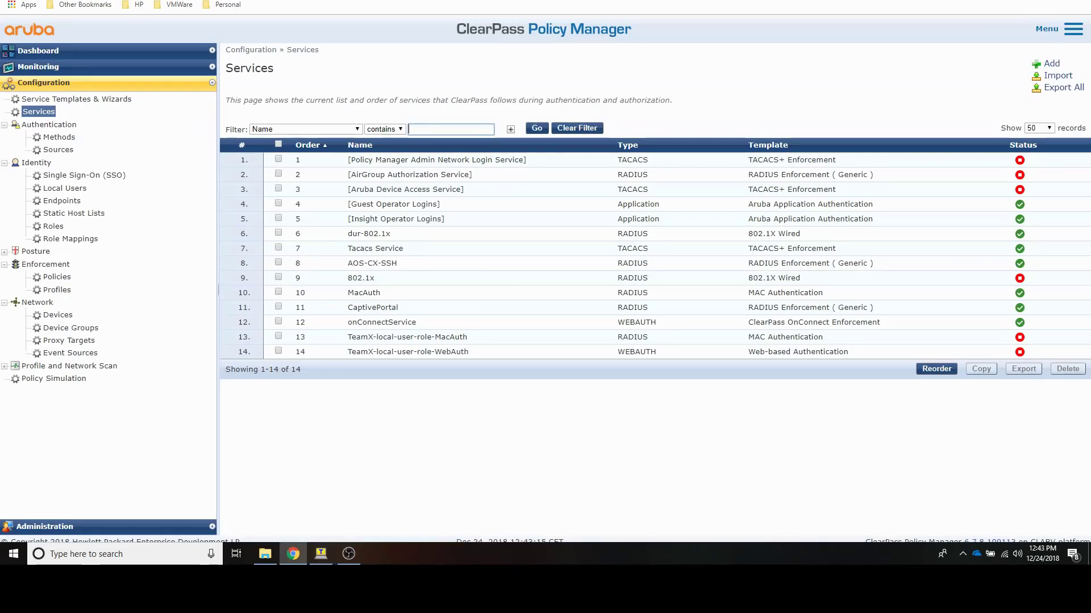
# Step: Open the latest employee request in Access Tracker and expand its RADIUS Response output
pyautogui.click(37, 69)
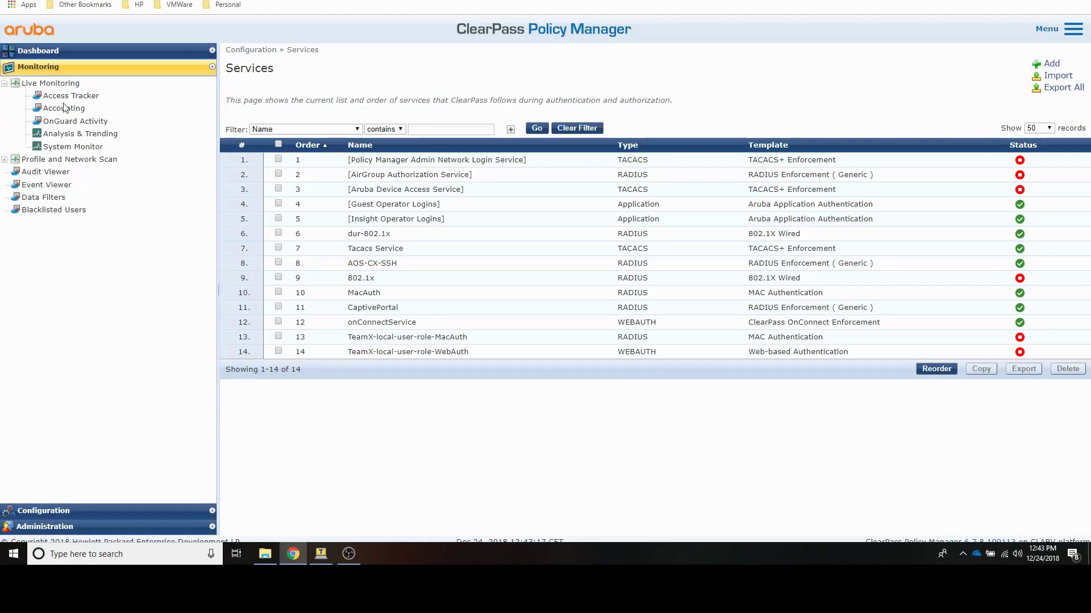
pyautogui.click(64, 98)
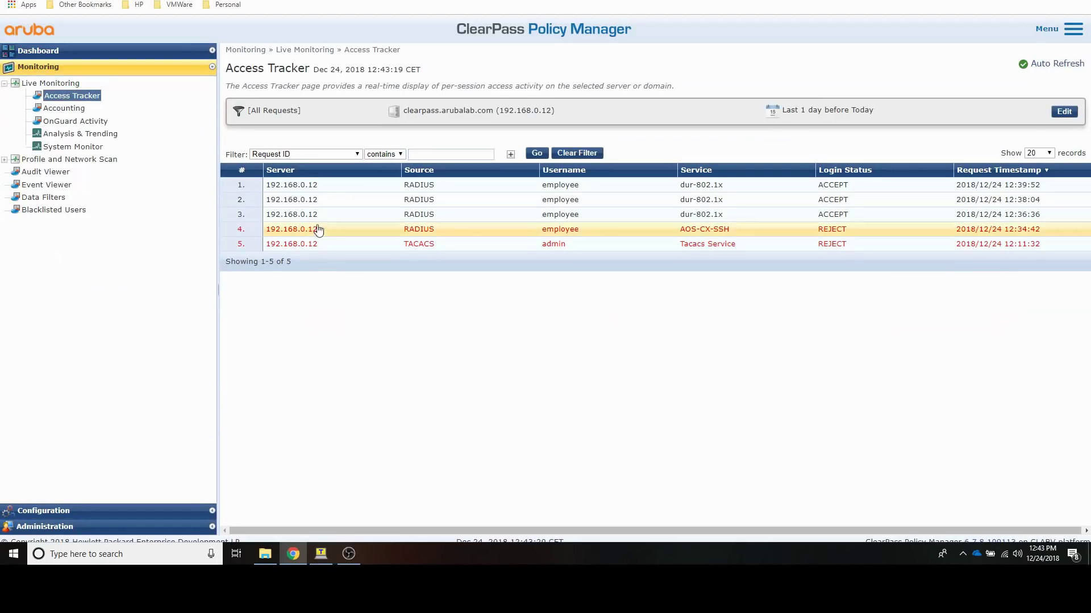
pyautogui.click(302, 191)
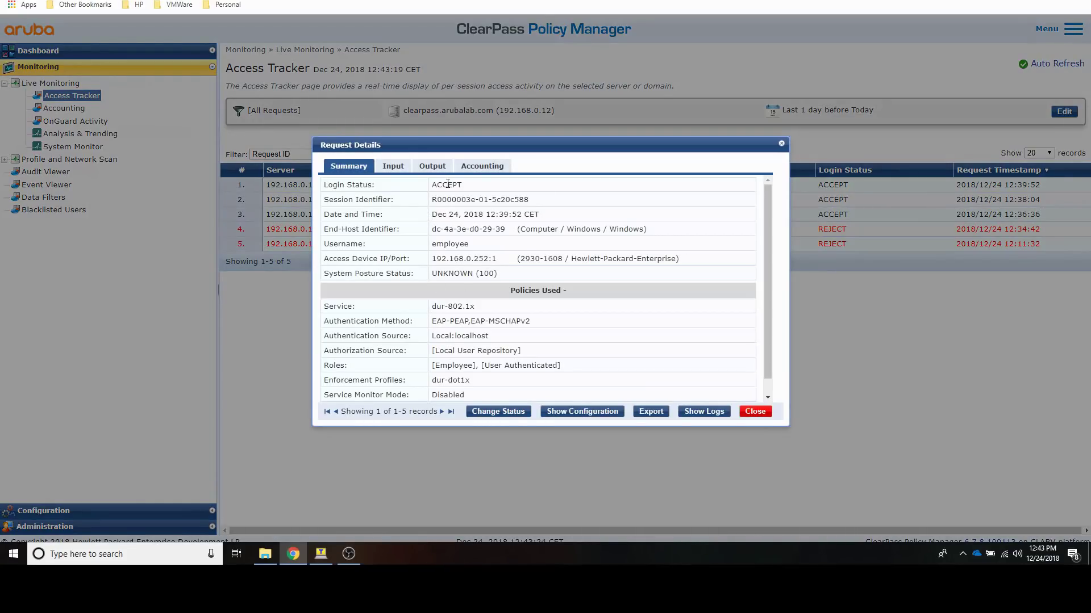
pyautogui.click(433, 167)
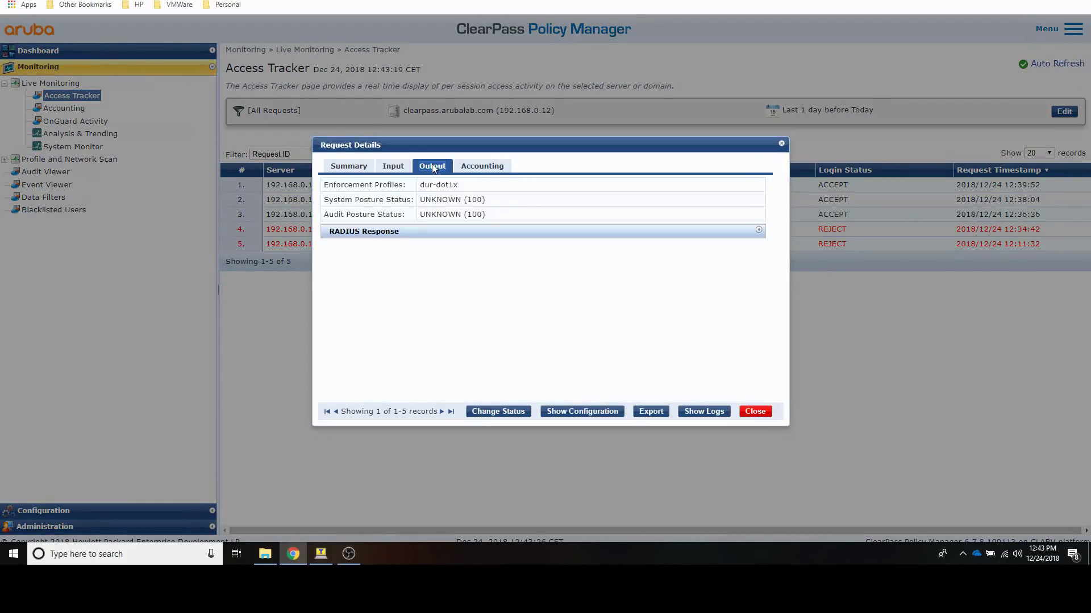
pyautogui.click(372, 233)
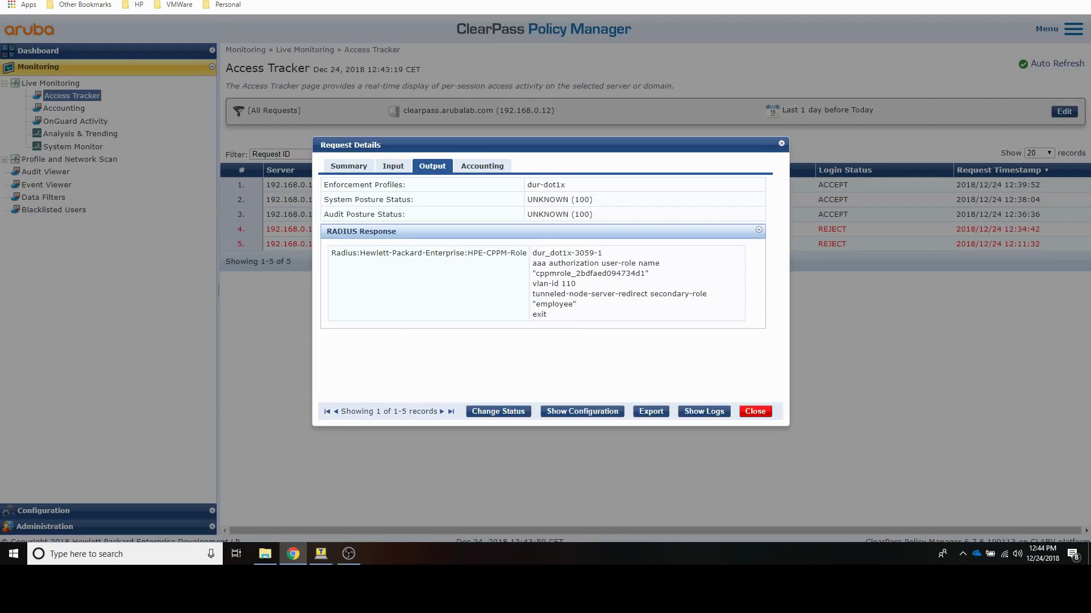
pyautogui.click(244, 1)
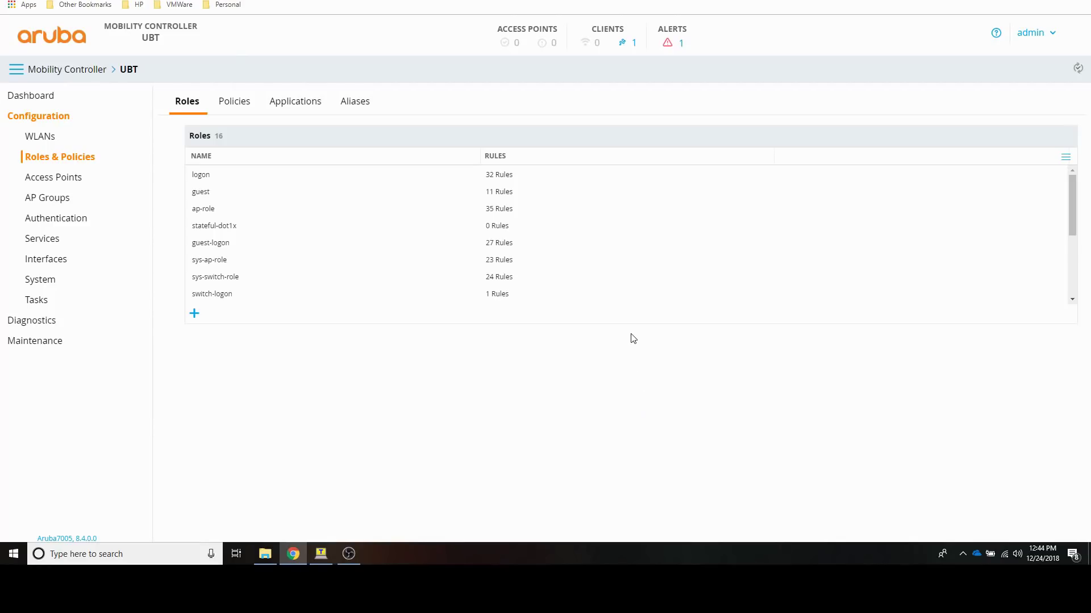
# Step: Open the wired clients list and add the Authentication column alongside Role
pyautogui.click(633, 45)
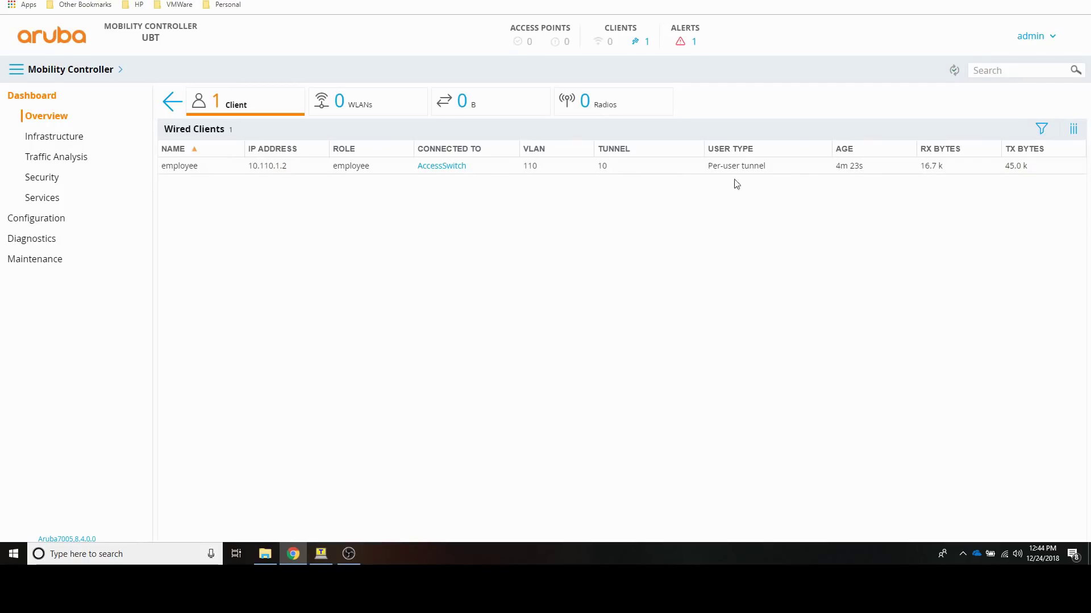
pyautogui.click(1073, 129)
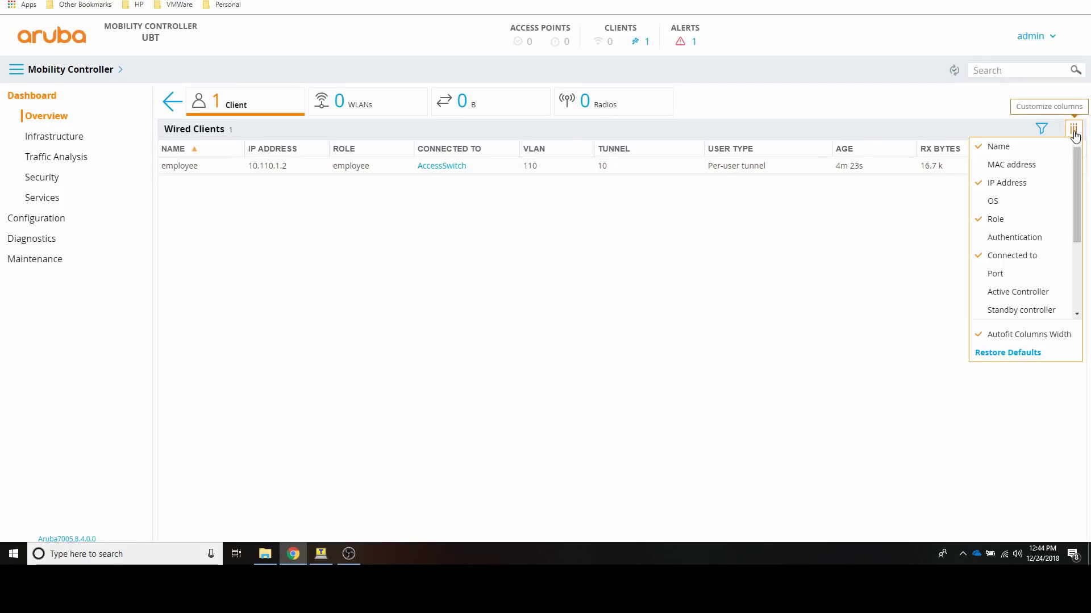
pyautogui.moveTo(1080, 164); pyautogui.dragTo(1086, 234)
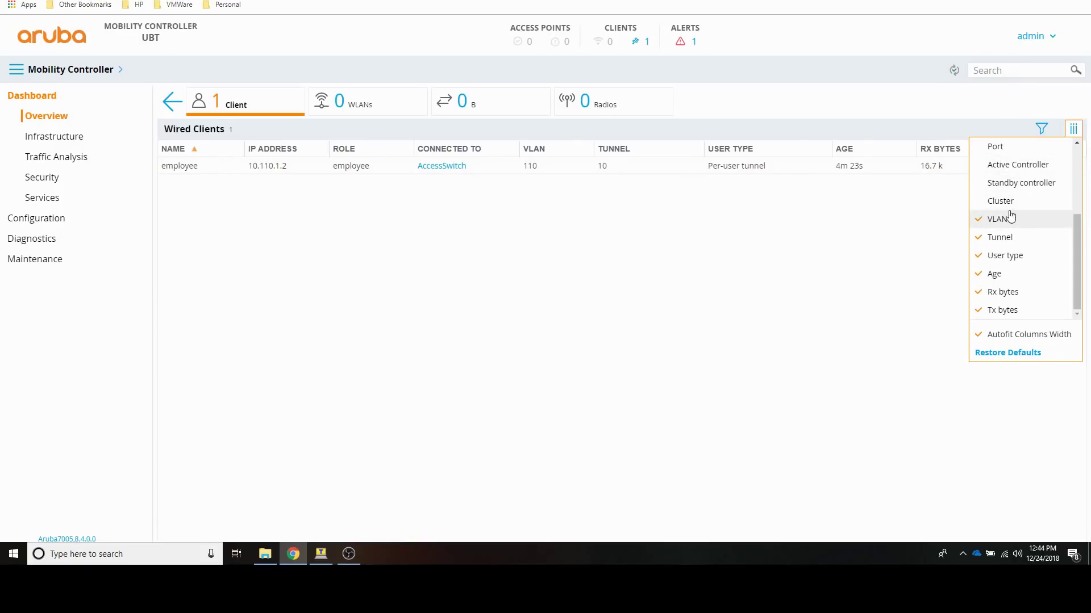
pyautogui.scroll(1, 1078, 287)
pyautogui.scroll(2, 1077, 284)
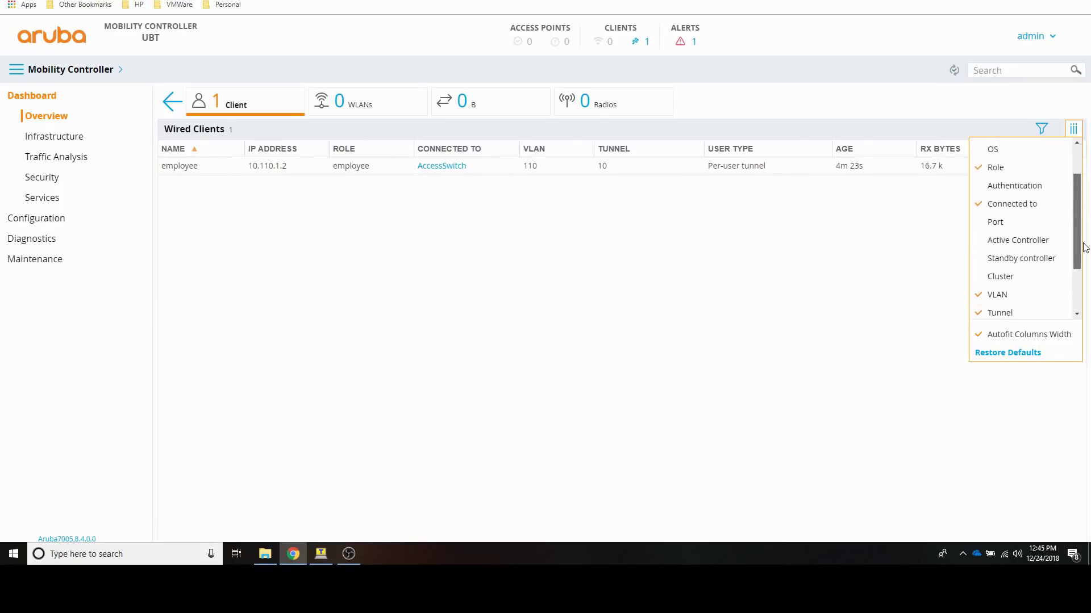
pyautogui.click(1026, 213)
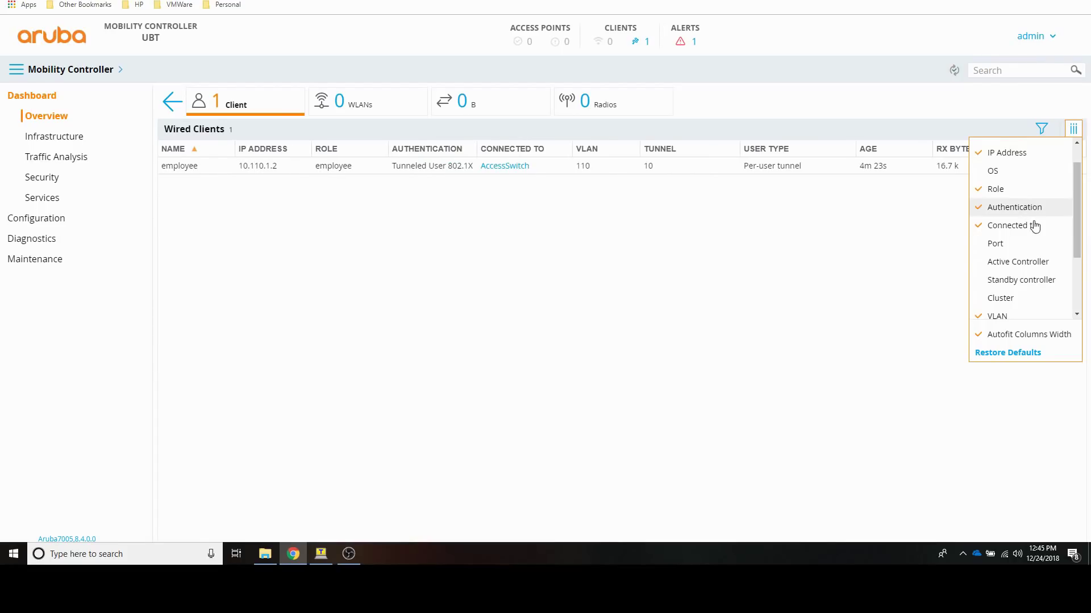
pyautogui.click(986, 191)
pyautogui.click(987, 208)
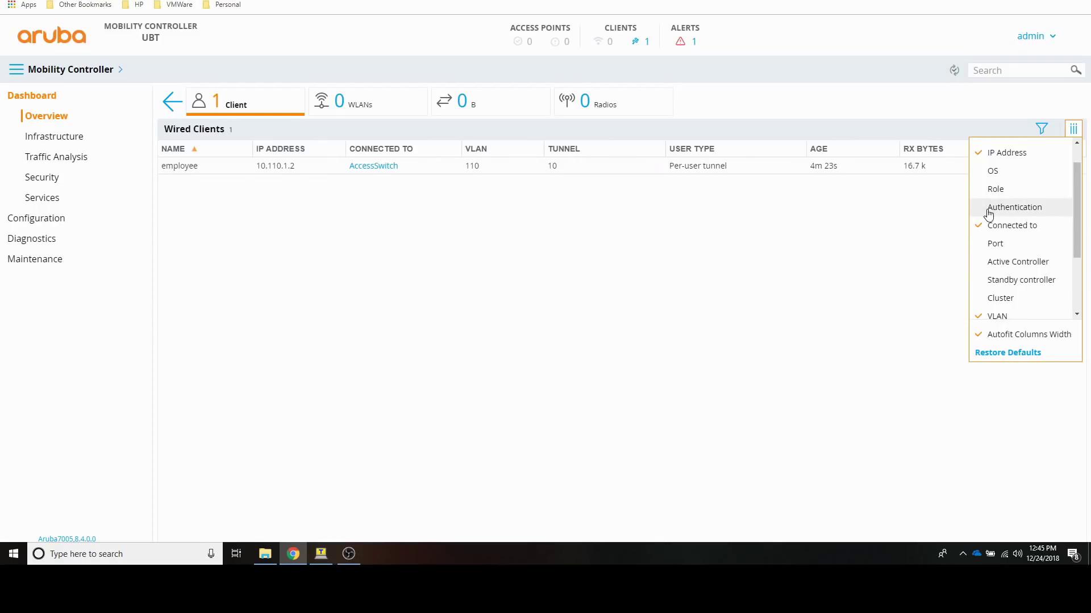
pyautogui.click(986, 208)
pyautogui.click(986, 190)
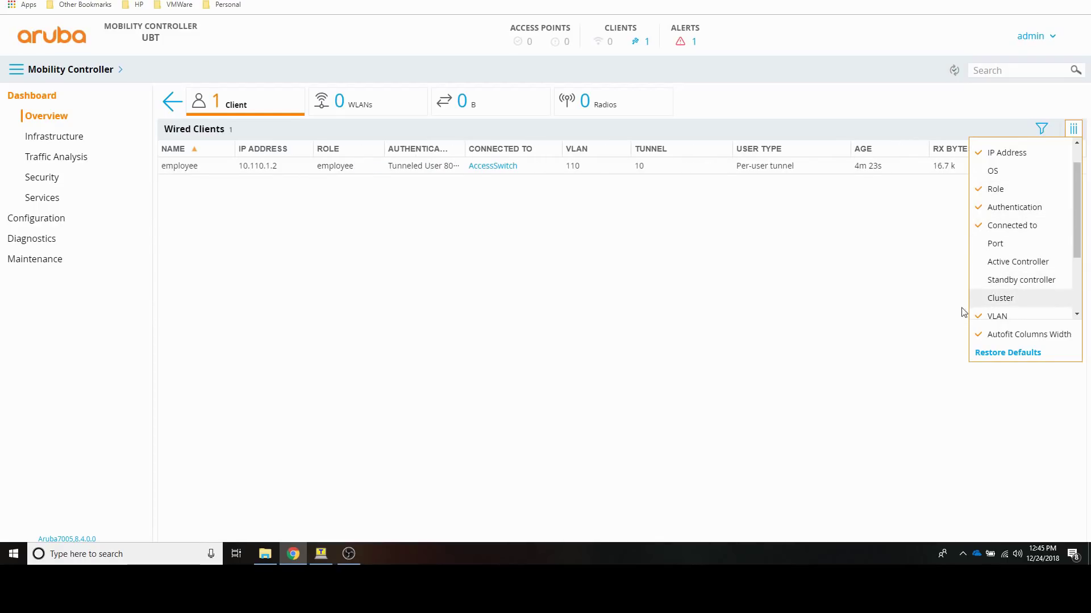
pyautogui.click(612, 340)
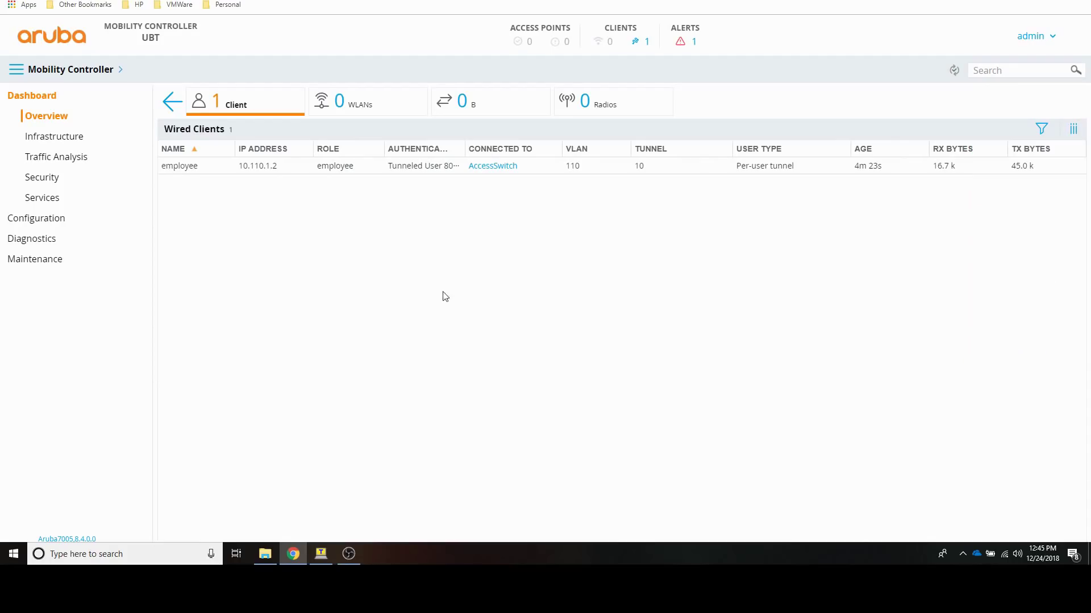
# Step: Add the Software column to the AccessSwitch tunneled-switch table, then view the UBT controller's details
pyautogui.click(493, 167)
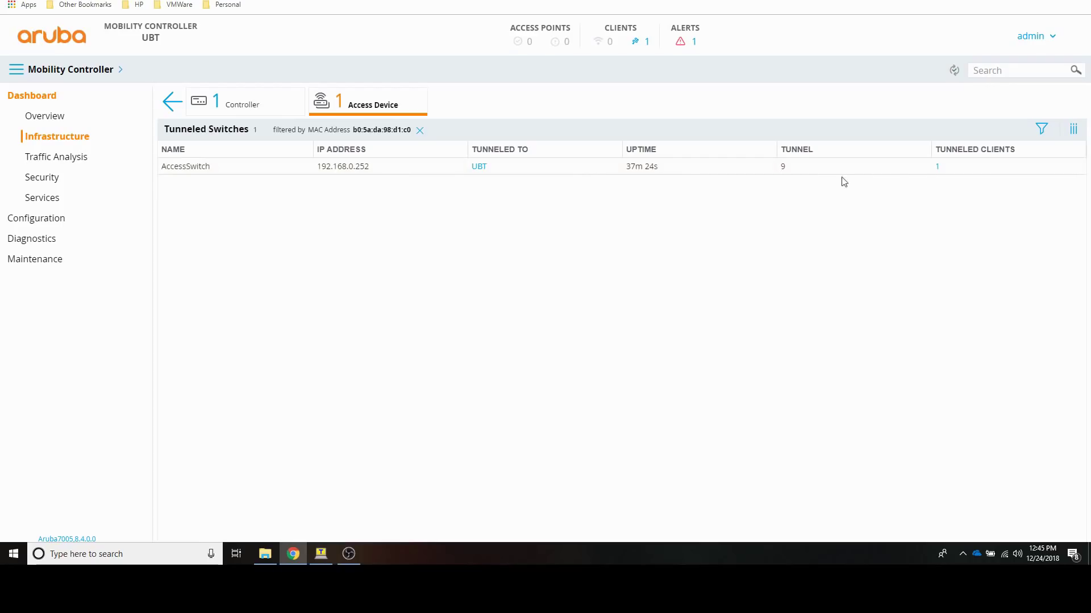
pyautogui.click(1073, 129)
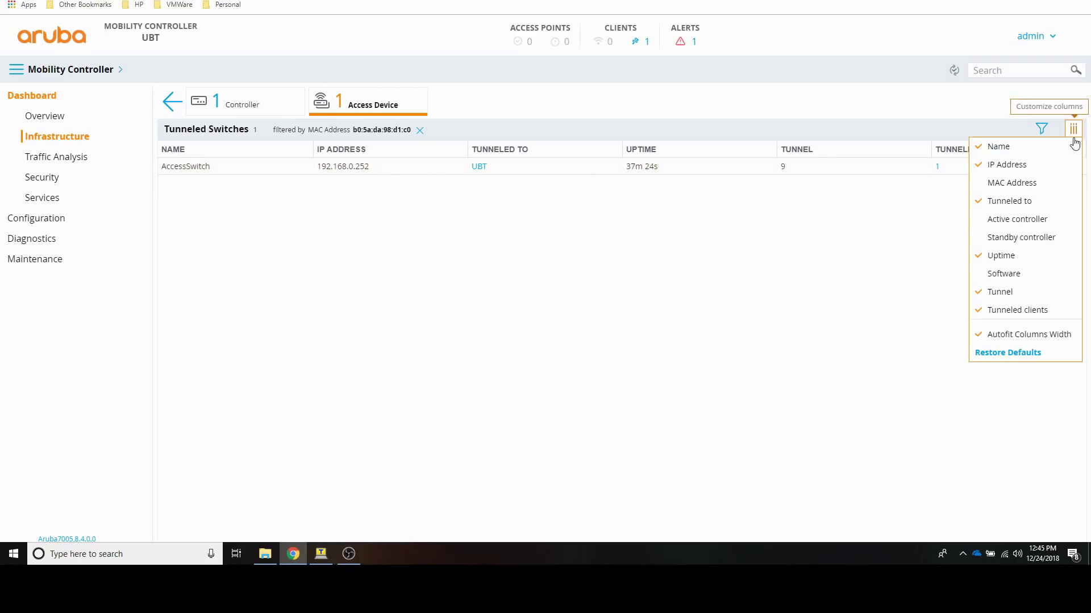
pyautogui.click(1009, 274)
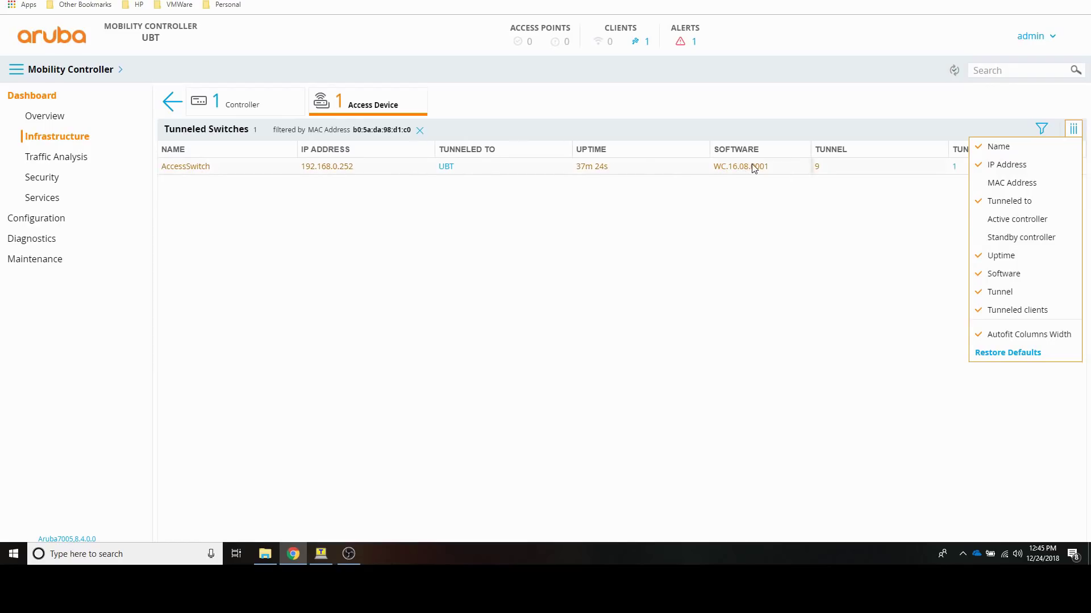
pyautogui.click(1073, 129)
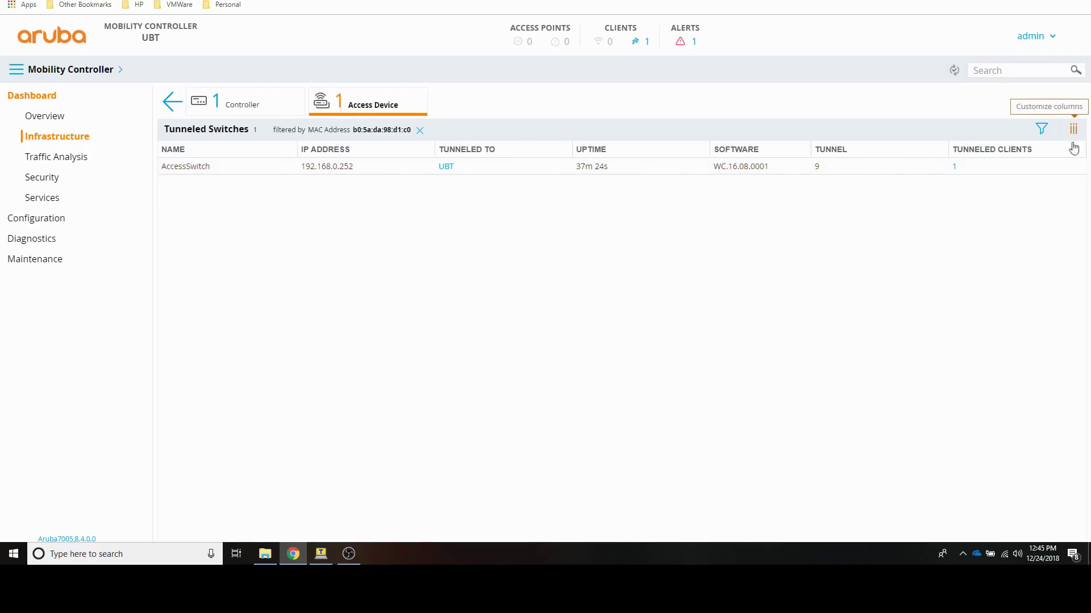
pyautogui.click(446, 170)
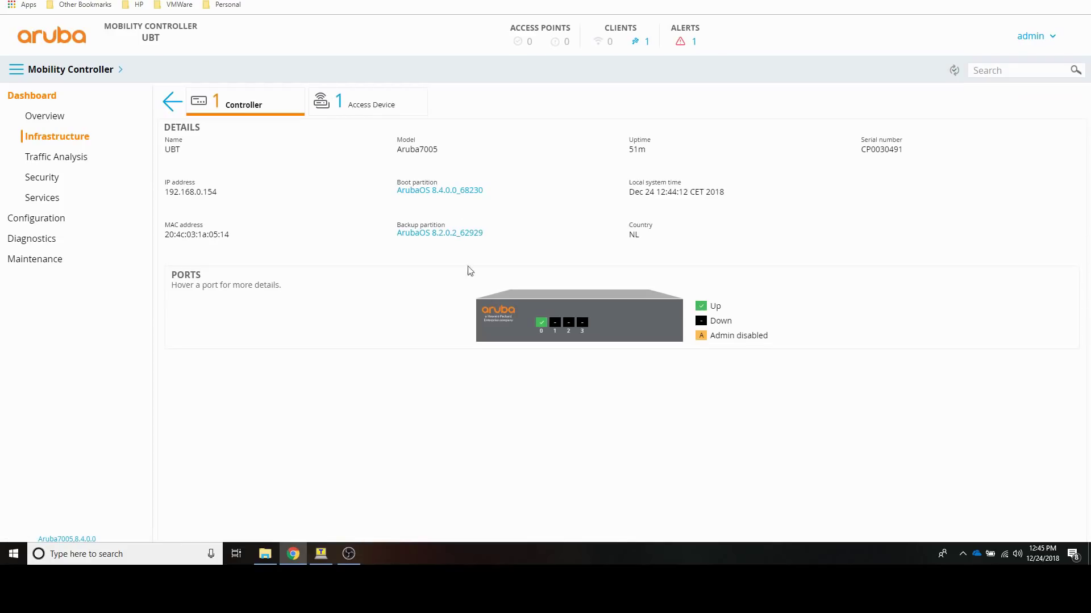